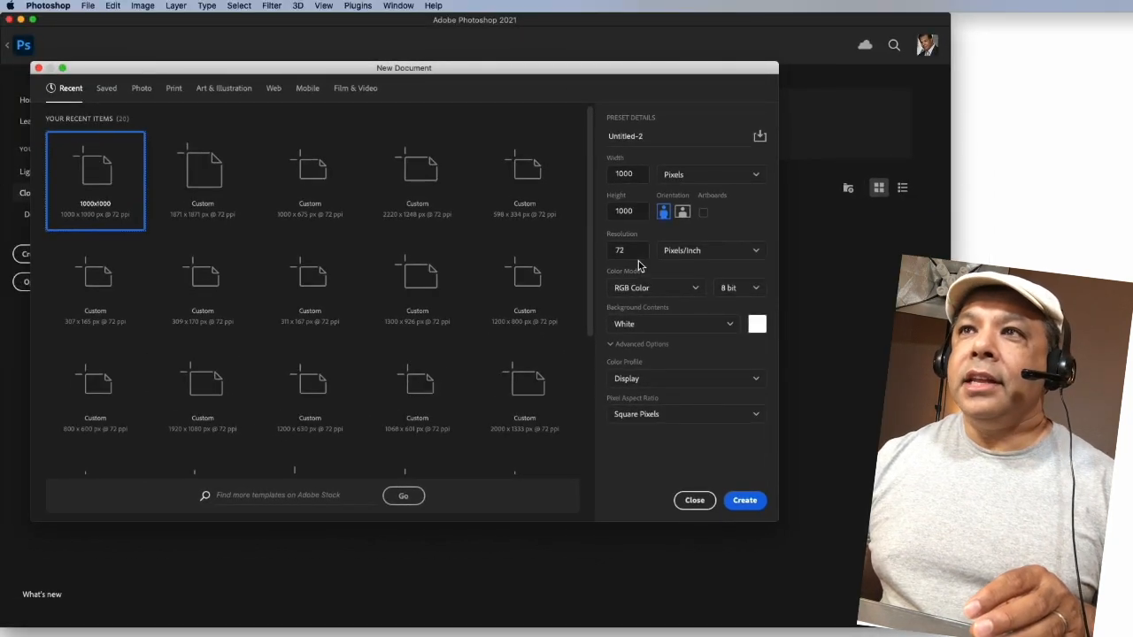
Step: Create a 1000 x 1000 pixel RGB document at 72 ppi with a white background and choose the Elliptical Marquee tool
left_click(746, 502)
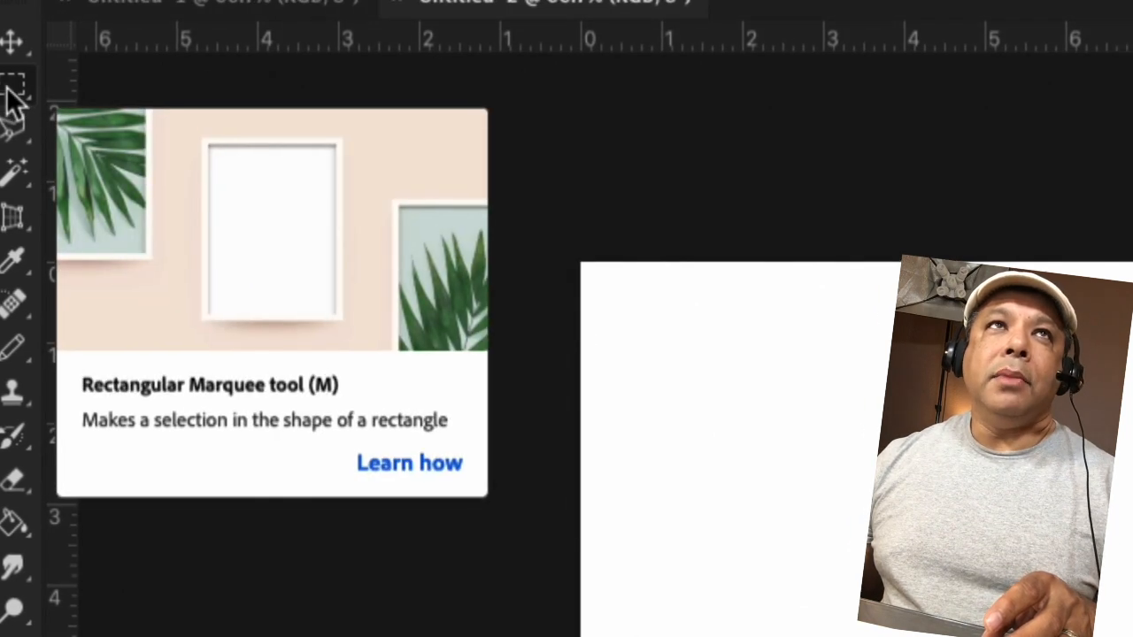
left_click(13, 92)
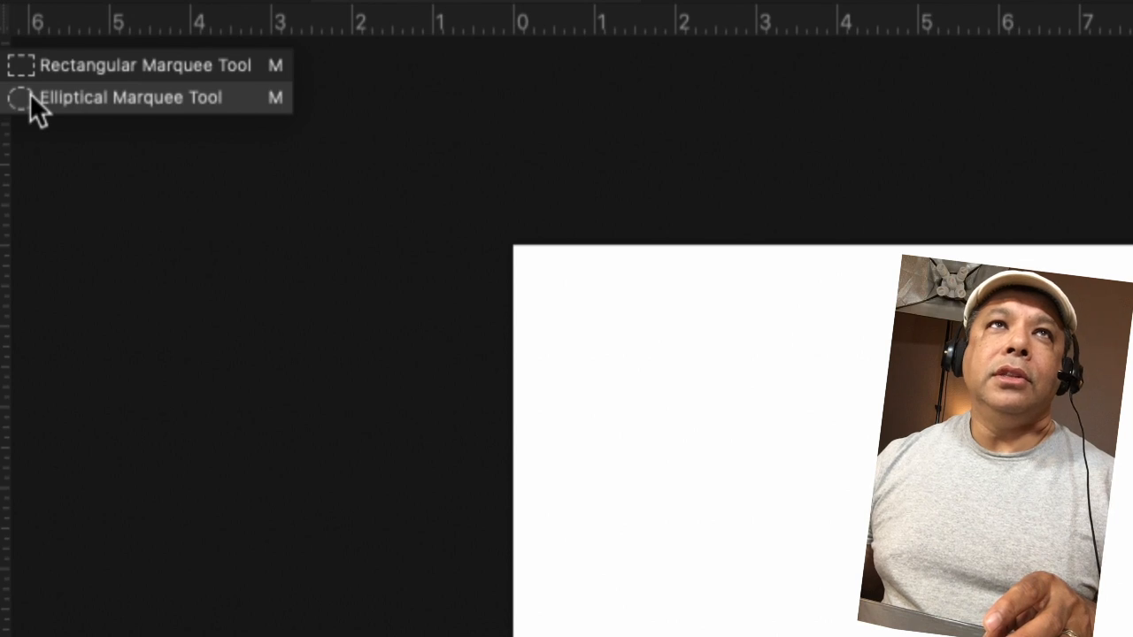
left_click(30, 97)
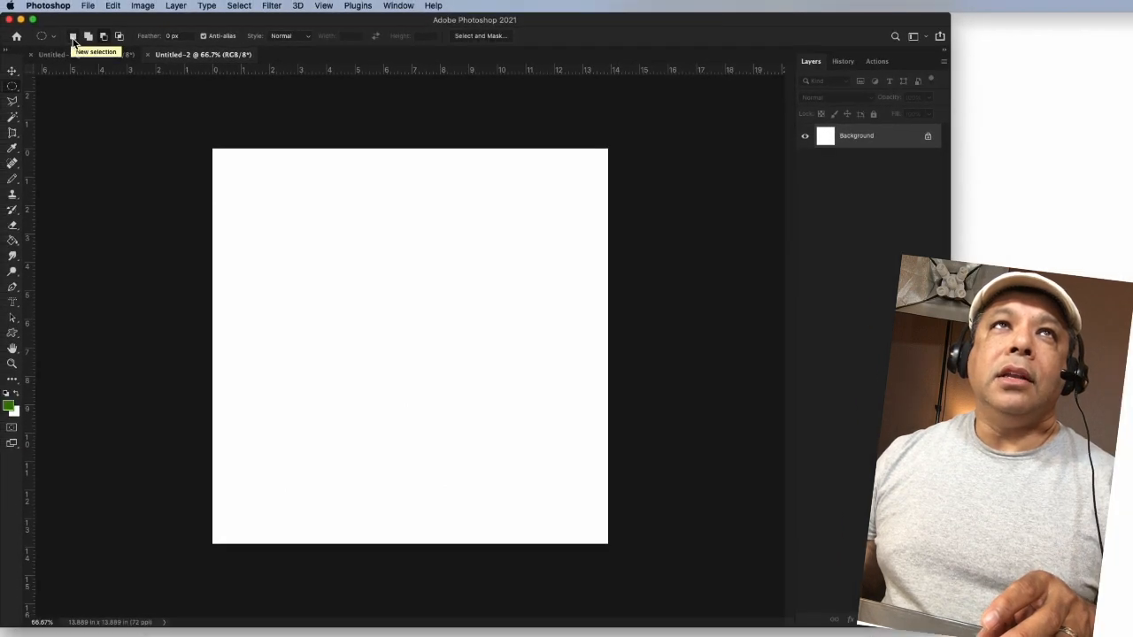
Step: Try to draw three separate elliptical selections on the canvas with the marquee in subtract mode
left_click_drag(237, 171, 396, 314)
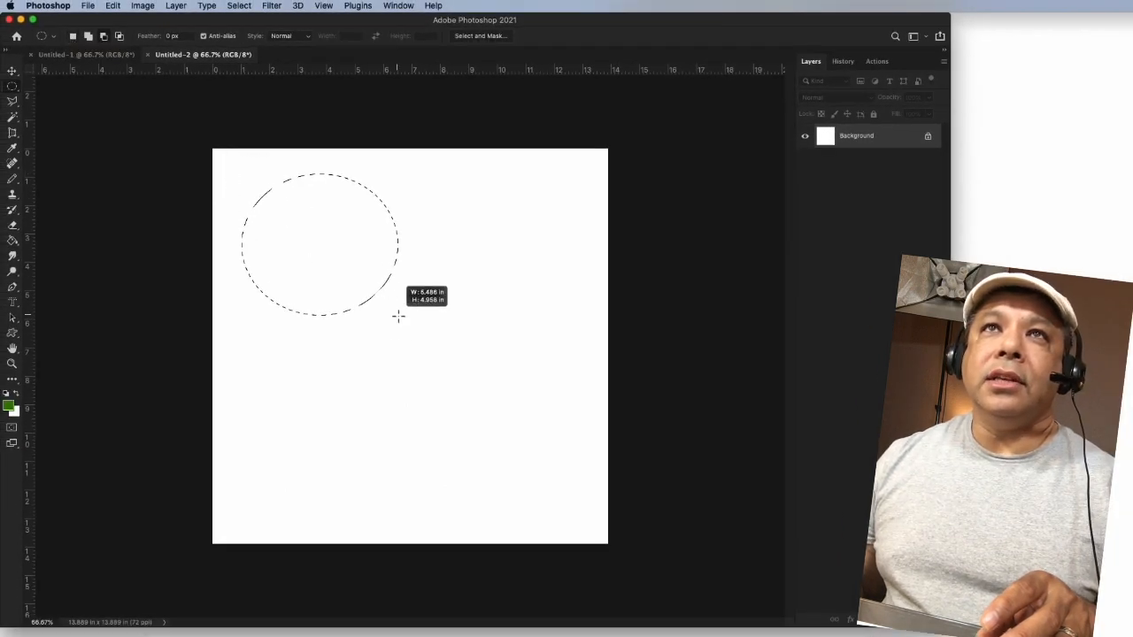
left_click_drag(437, 203, 585, 390)
left_click_drag(327, 360, 418, 426)
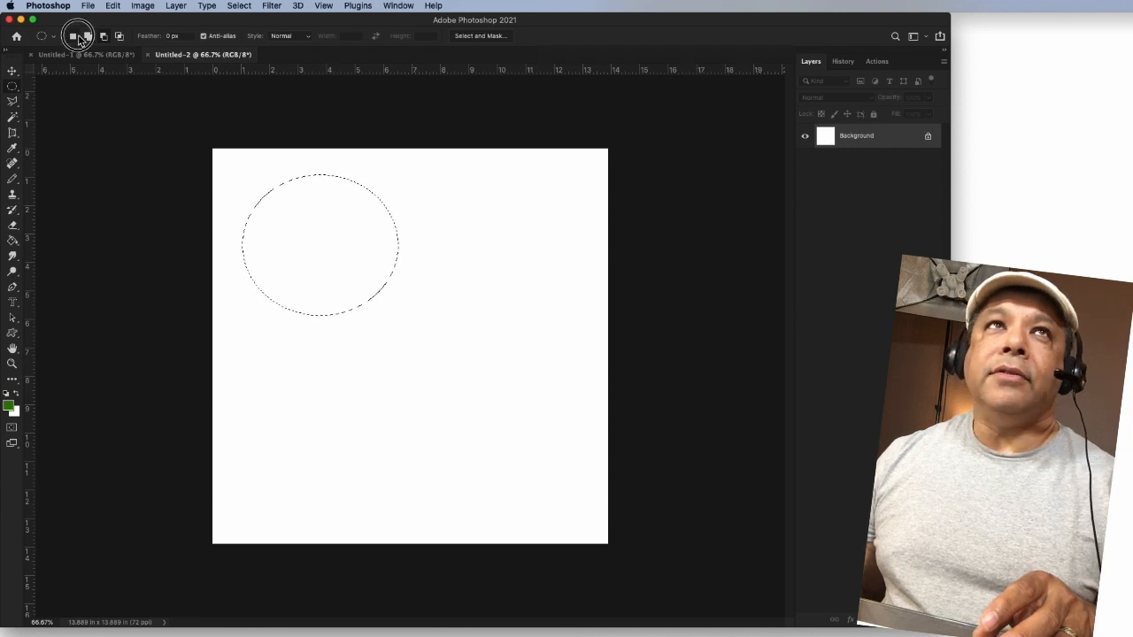
Step: Set the marquee to New selection and draw successive replacement ellipses, ending with a large one in the canvas's upper-left area
left_click(117, 120)
left_click(246, 168)
left_click_drag(246, 168, 381, 302)
left_click_drag(426, 206, 554, 339)
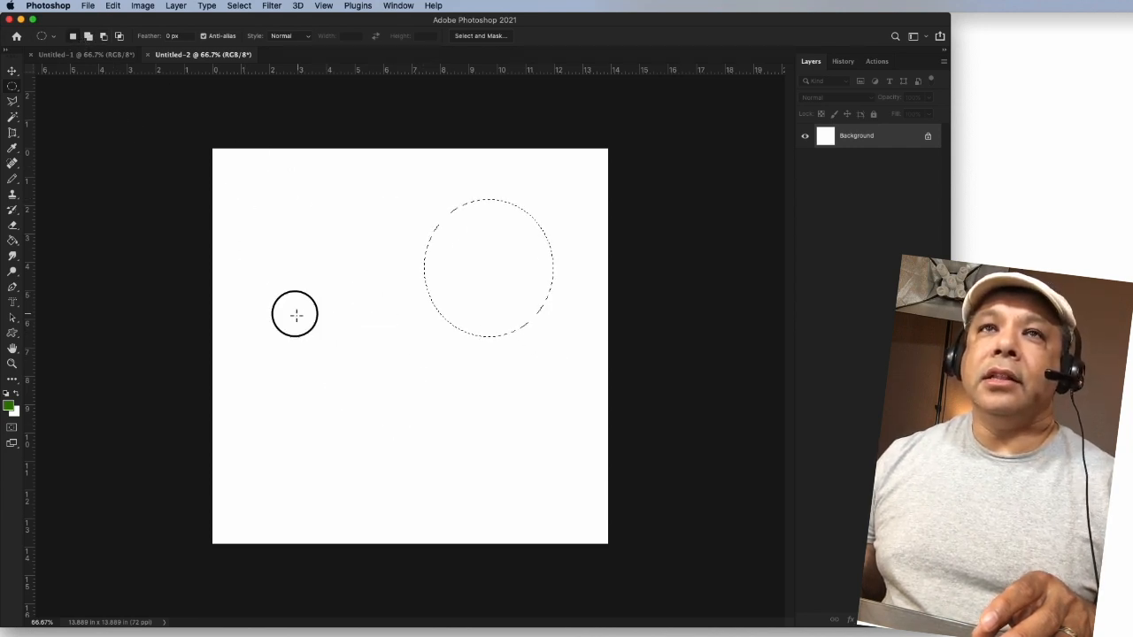
left_click_drag(297, 313, 472, 449)
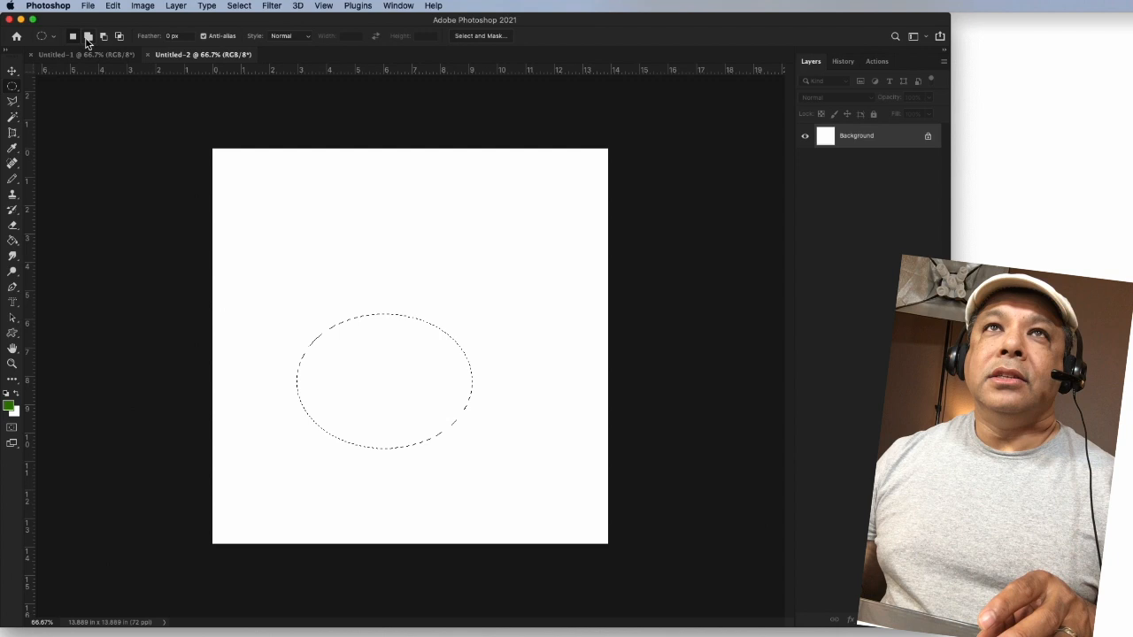
left_click_drag(237, 164, 417, 331)
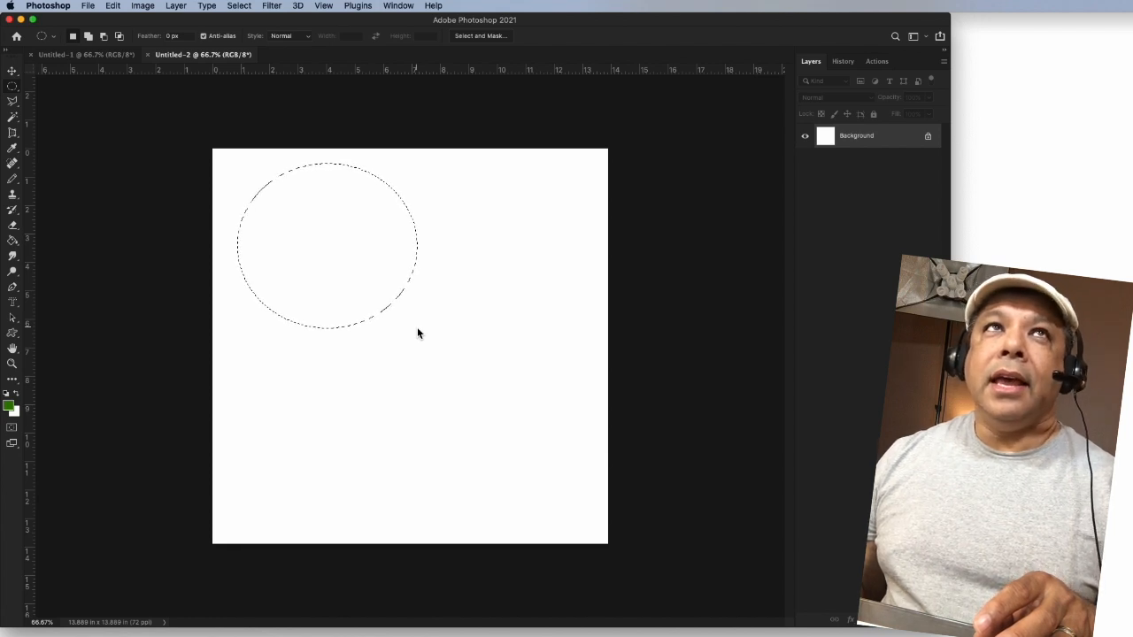
Step: Add three smaller overlapping ellipses to the selection, at the large ellipse's right side, bottom and upper-left edge
left_click(88, 38)
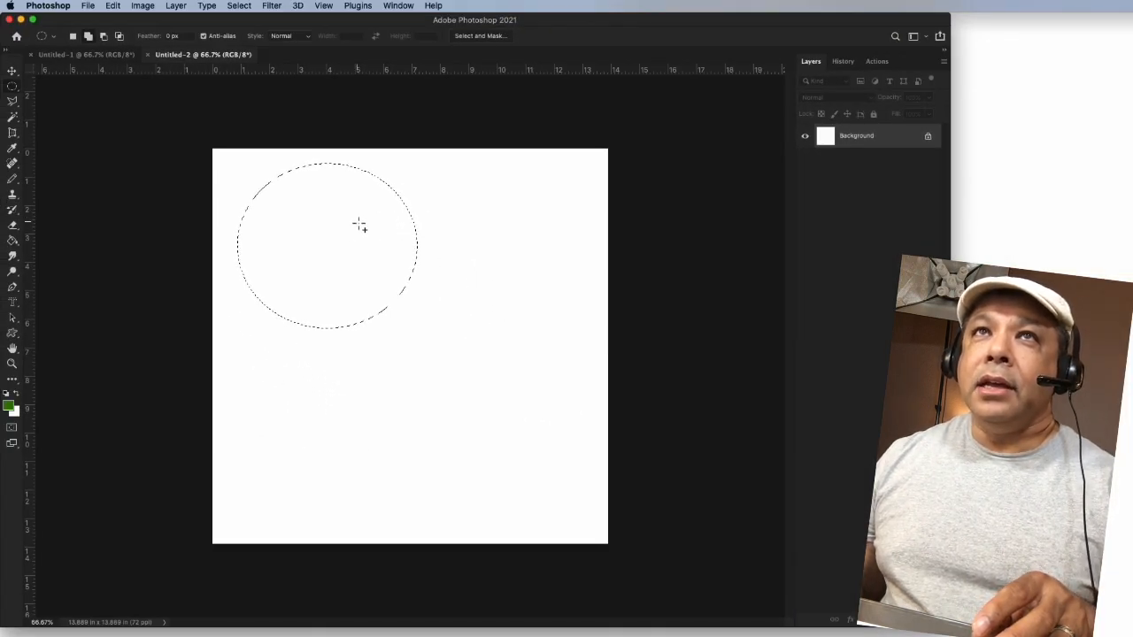
left_click_drag(359, 225, 470, 310)
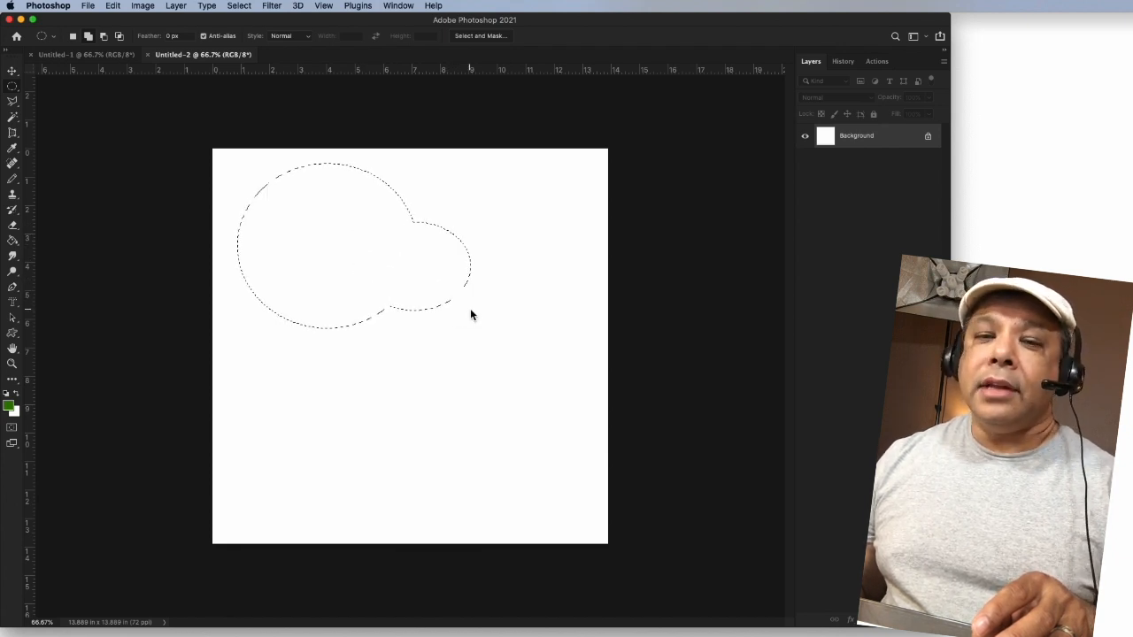
left_click_drag(293, 314, 350, 368)
left_click_drag(235, 172, 299, 216)
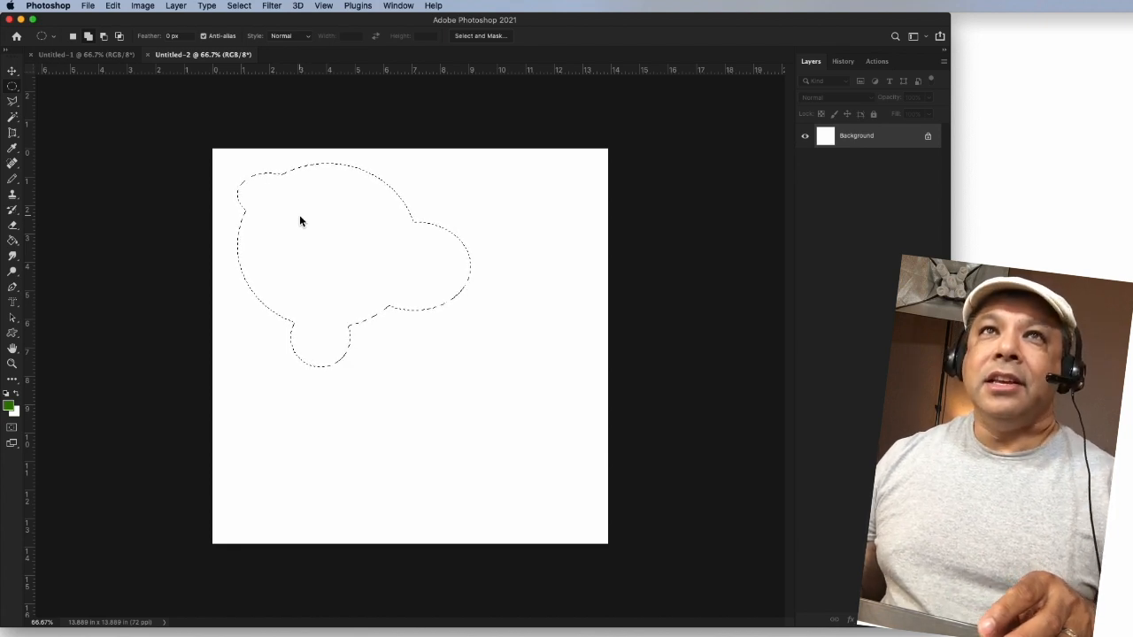
Step: Stroke the combined selection with a 10 px green line at Center location and 100% opacity, and deselect it
right_click(299, 215)
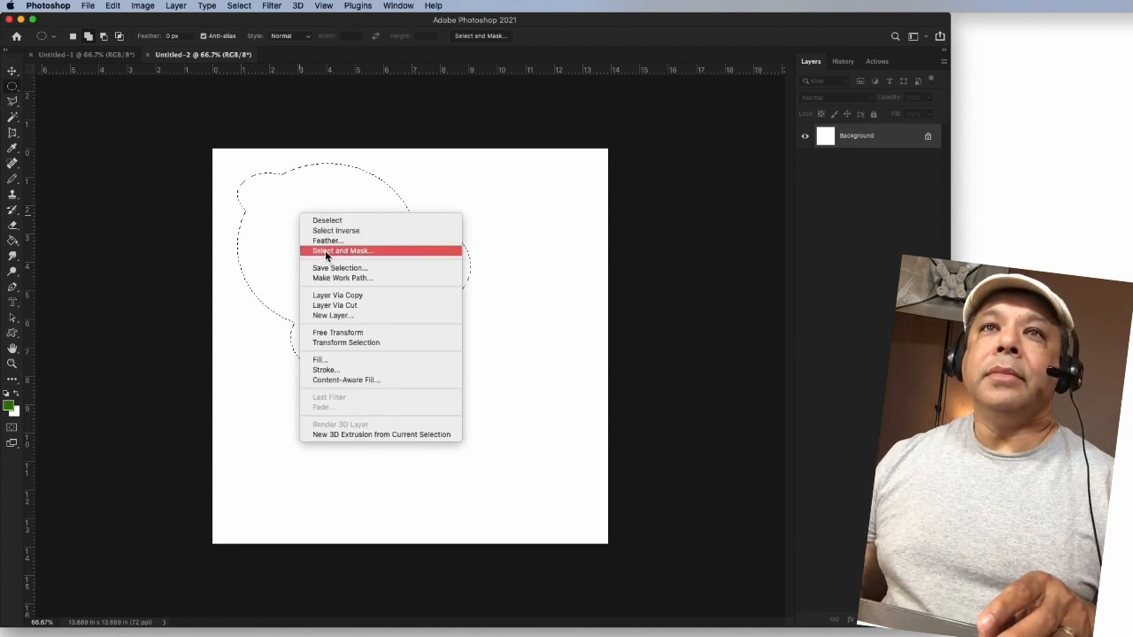
left_click(345, 370)
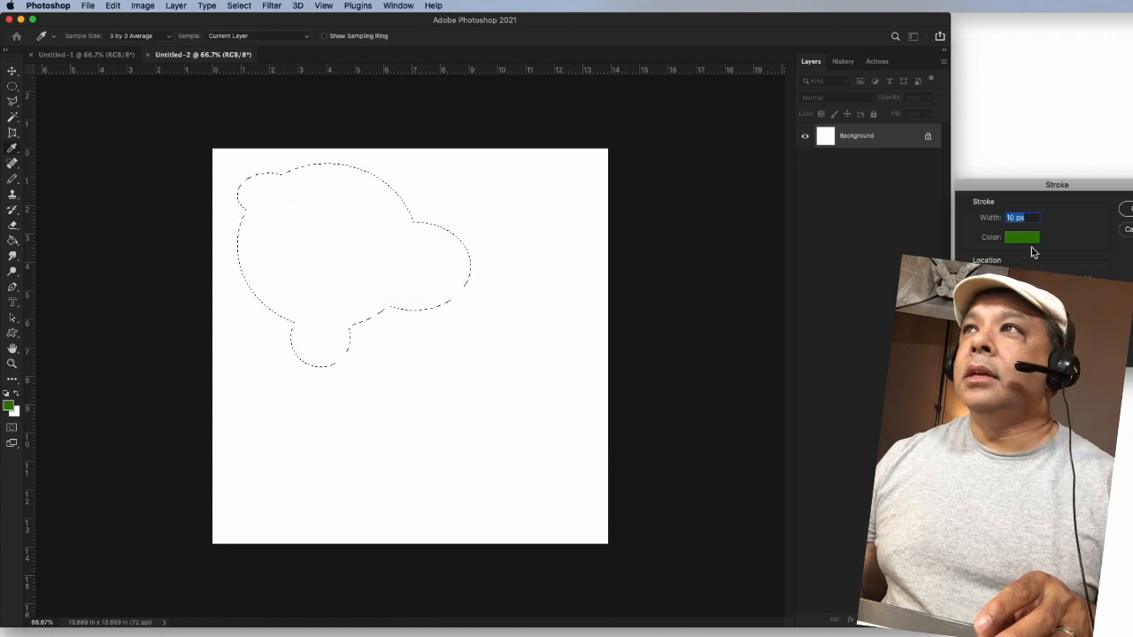
left_click_drag(1036, 193, 686, 175)
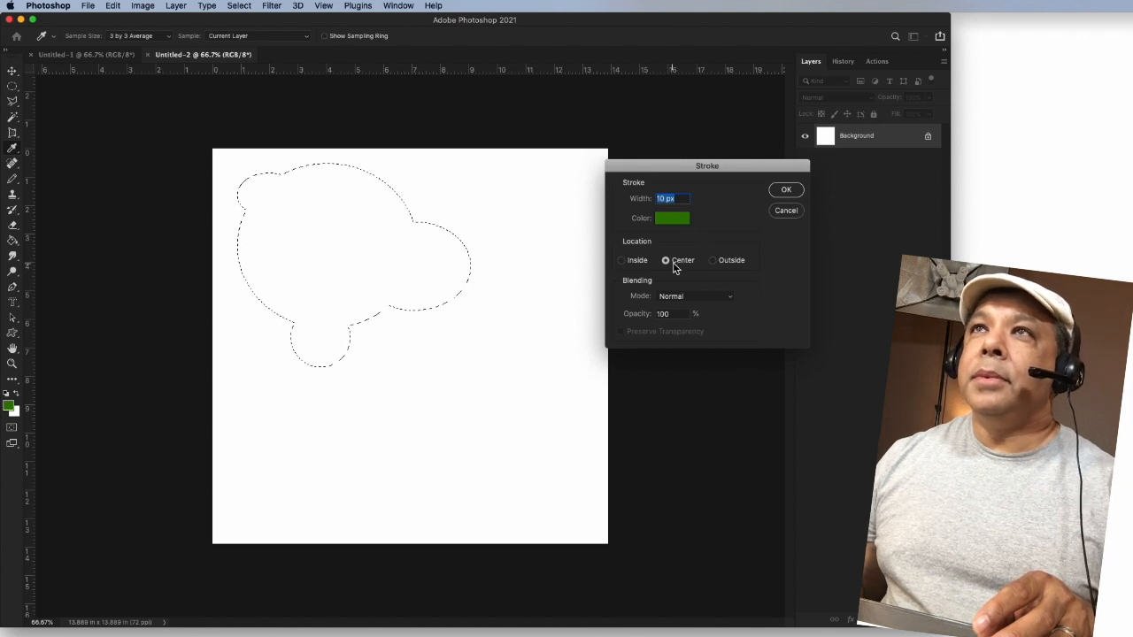
left_click(786, 190)
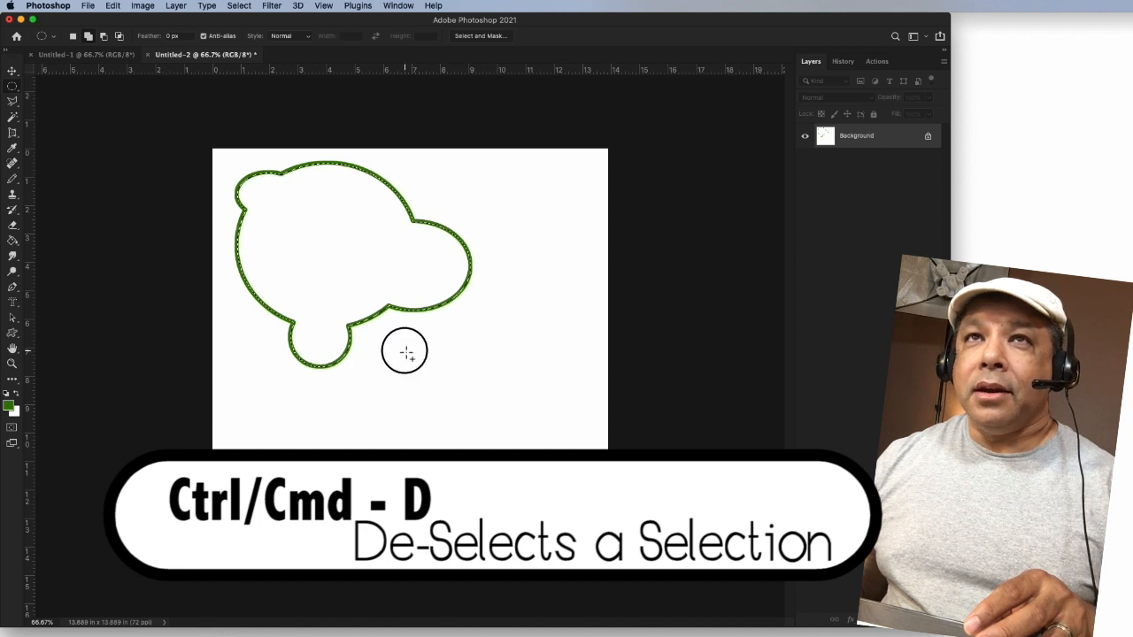
key("super+d")
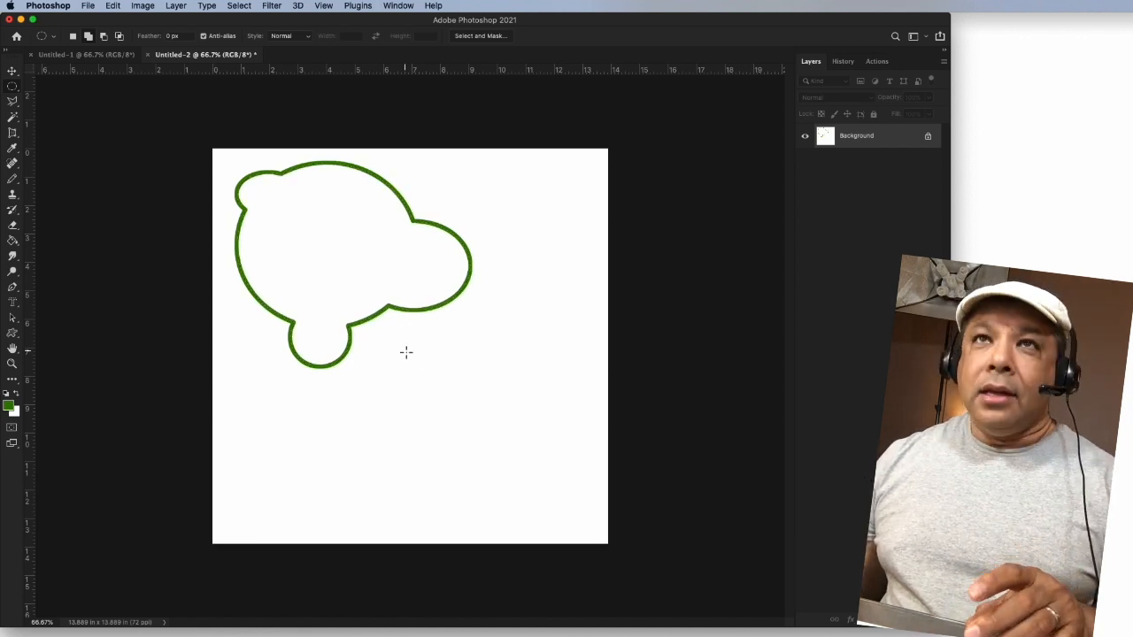
Step: Build a second selection in the canvas's lower-right area from a large circle and overlapping ellipses added on its right, top and left
left_click_drag(383, 349, 543, 507)
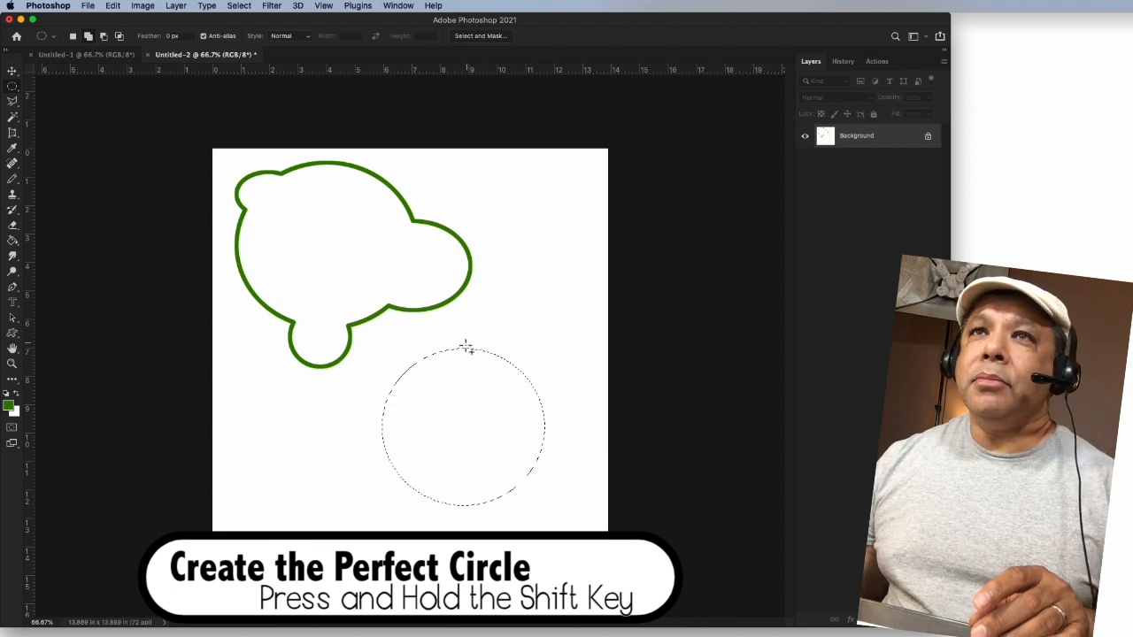
left_click_drag(469, 405, 580, 502)
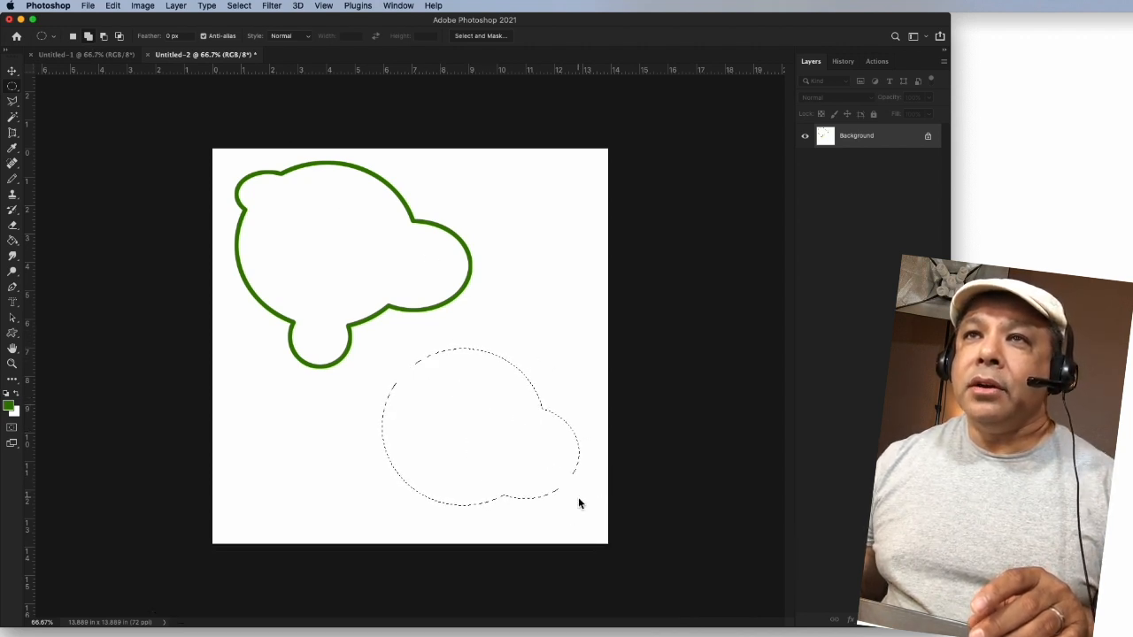
mouse_move(486, 346)
left_mouse_down()
mouse_move(503, 320)
mouse_move(471, 361)
left_mouse_up()
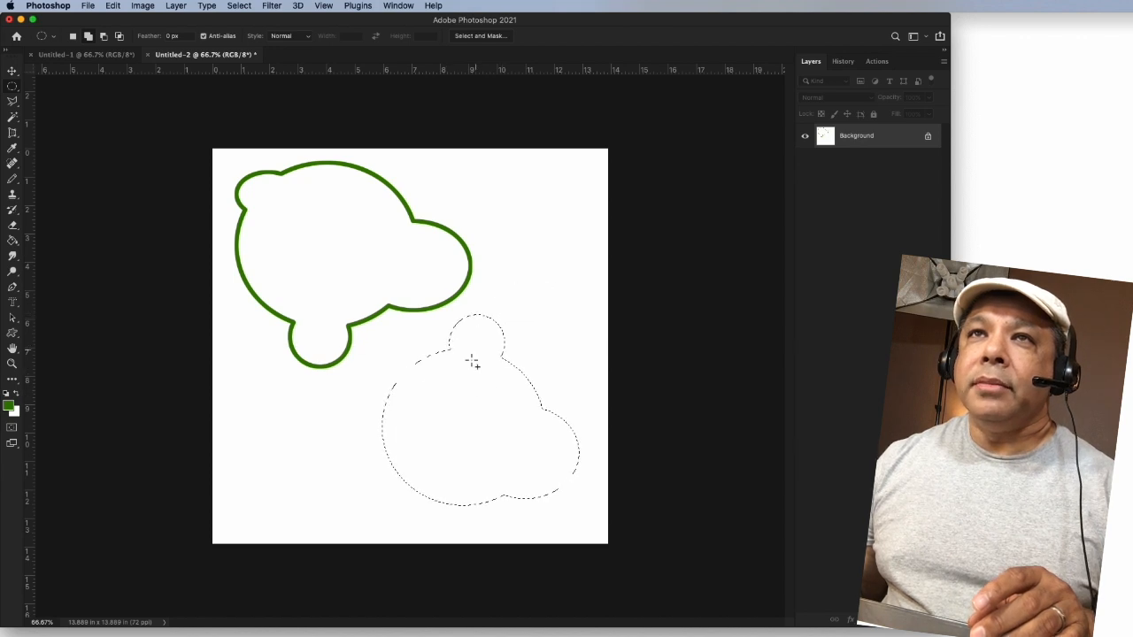
left_click_drag(405, 409, 354, 492)
left_click_drag(368, 503, 361, 496)
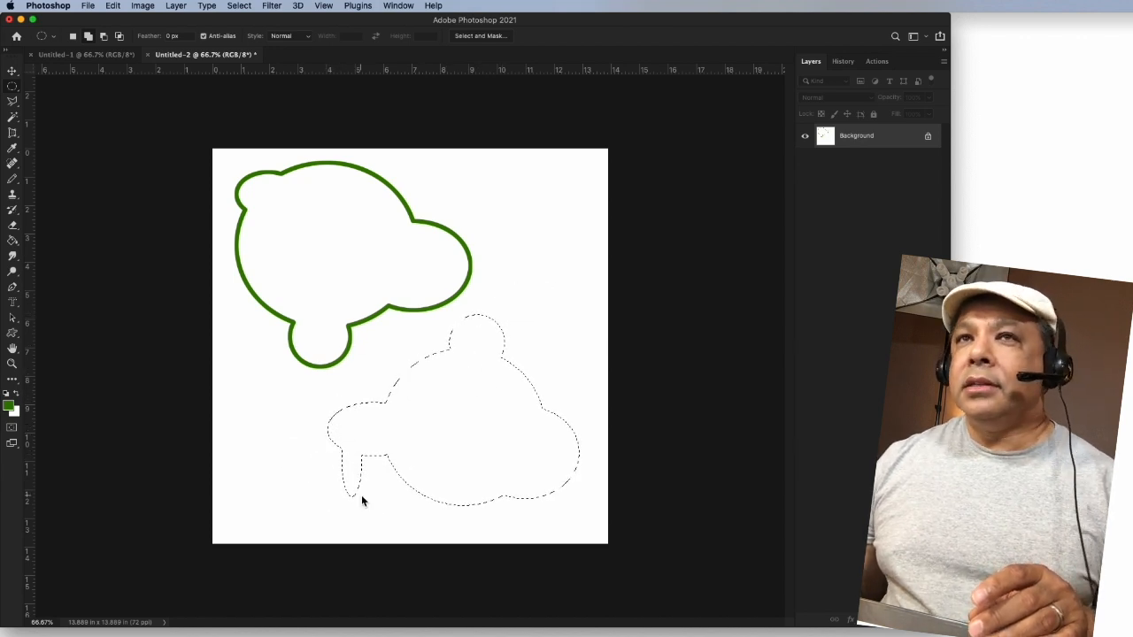
left_click_drag(471, 330, 550, 289)
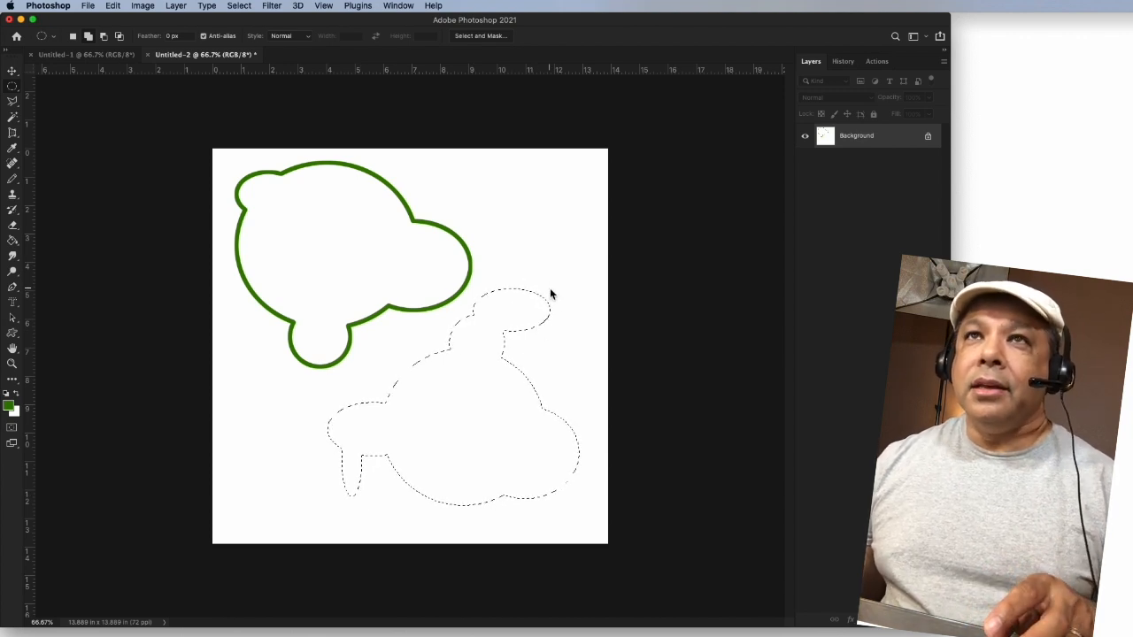
Step: Stroke the second combined selection with a 10 px dark magenta line at Center location
left_click(514, 315, "ctrl")
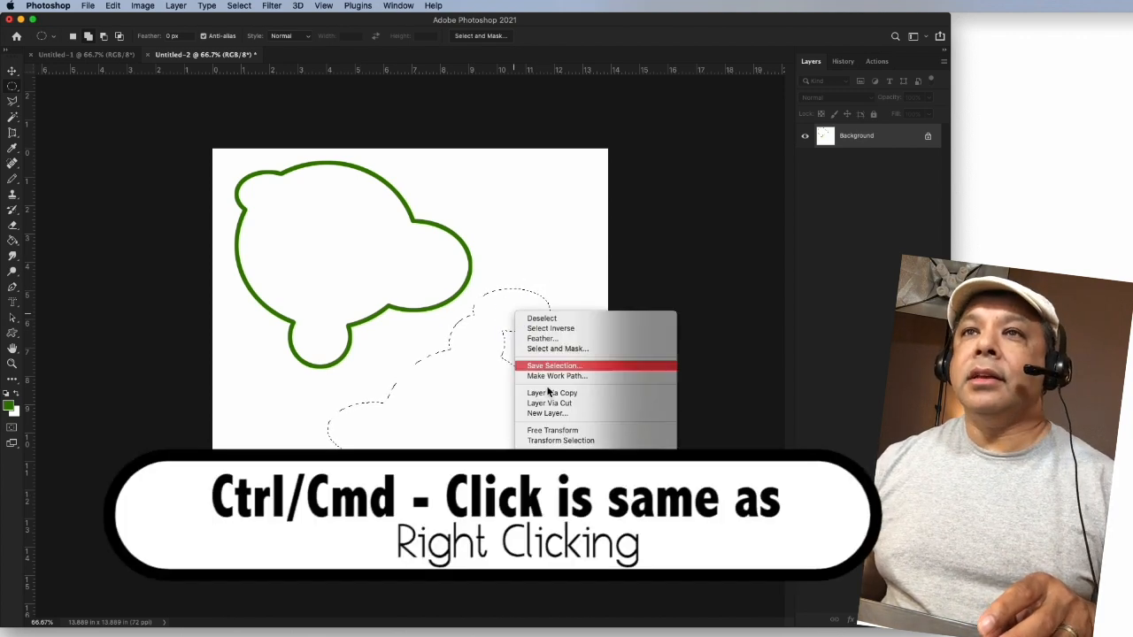
left_click(542, 468)
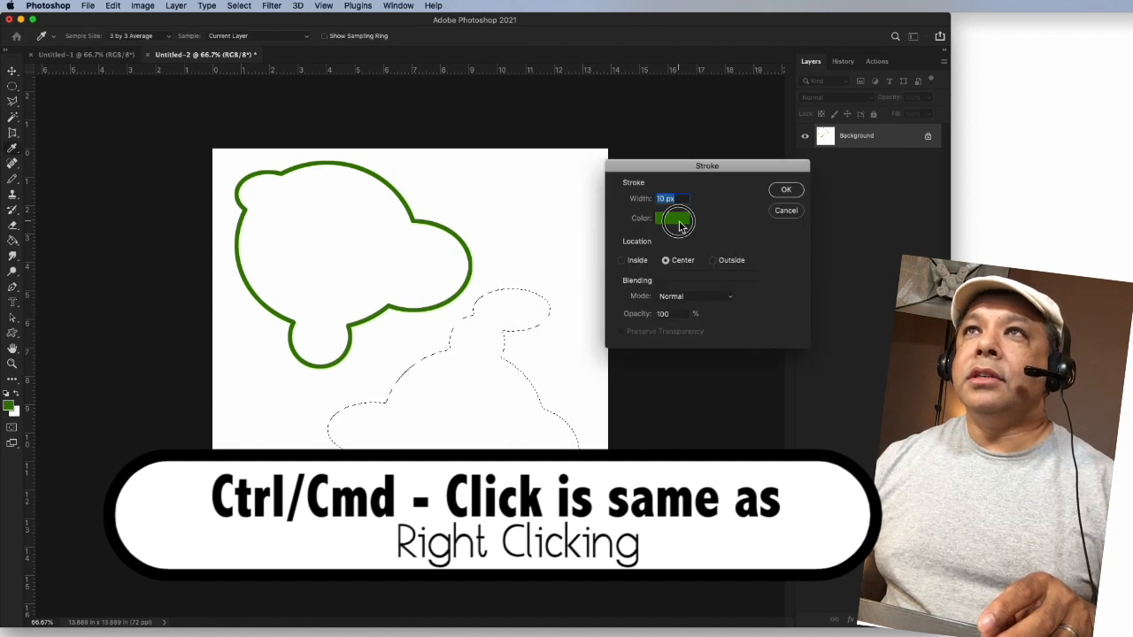
left_click(680, 227)
left_click(1090, 171)
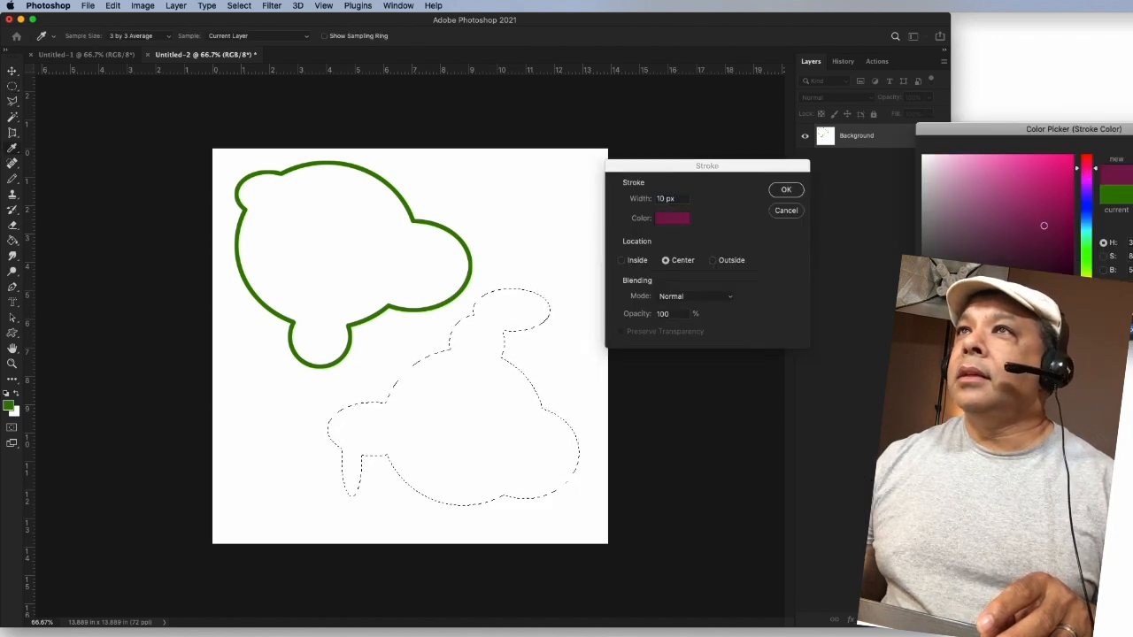
left_click(1132, 162)
left_click(790, 193)
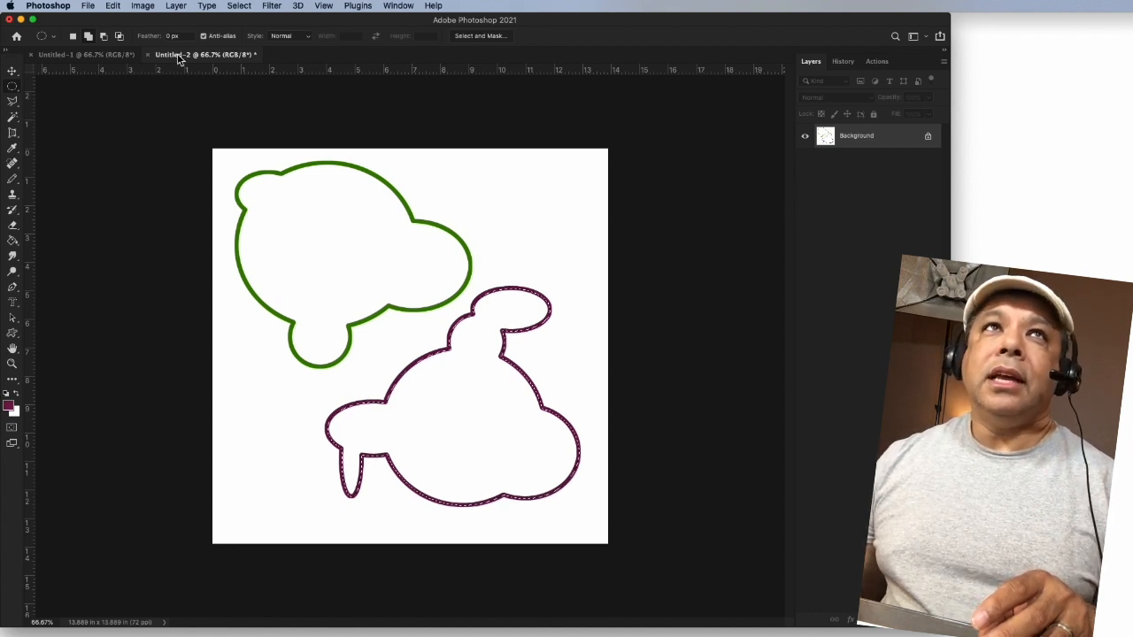
Step: Create another blank document from the recent 1000x1000 preset
left_click(99, 56)
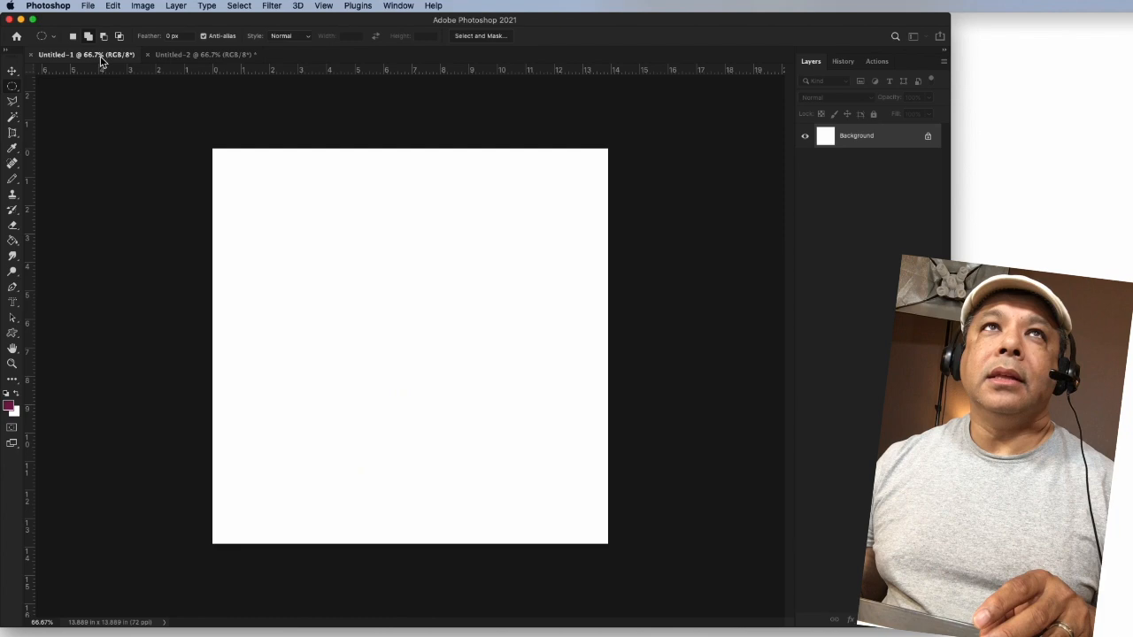
left_click(175, 56)
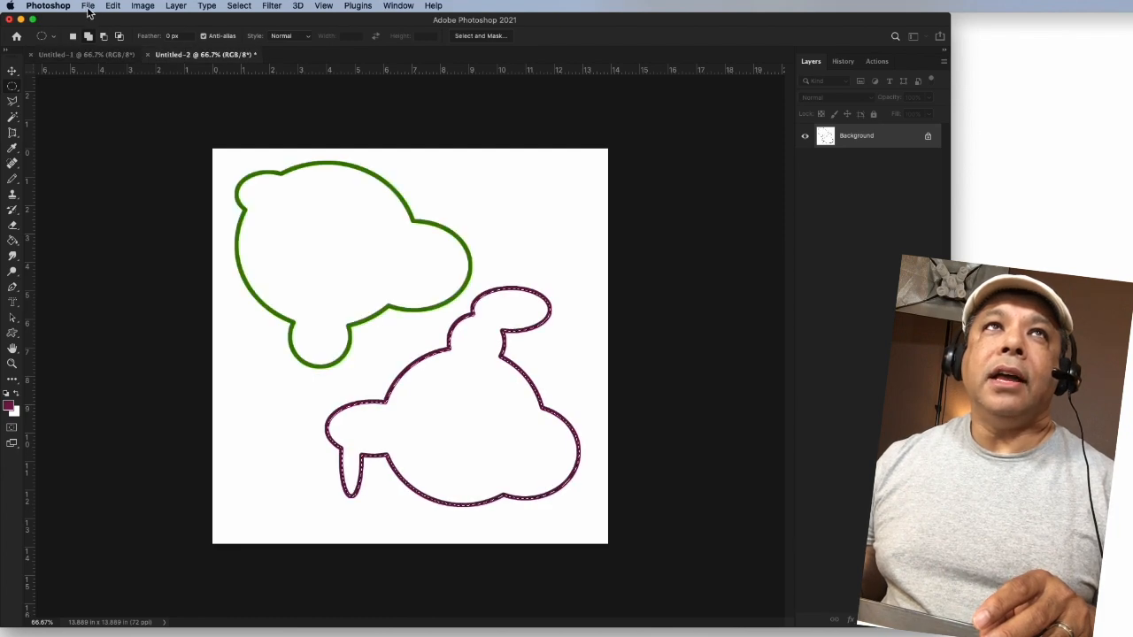
left_click(88, 6)
left_click(93, 19)
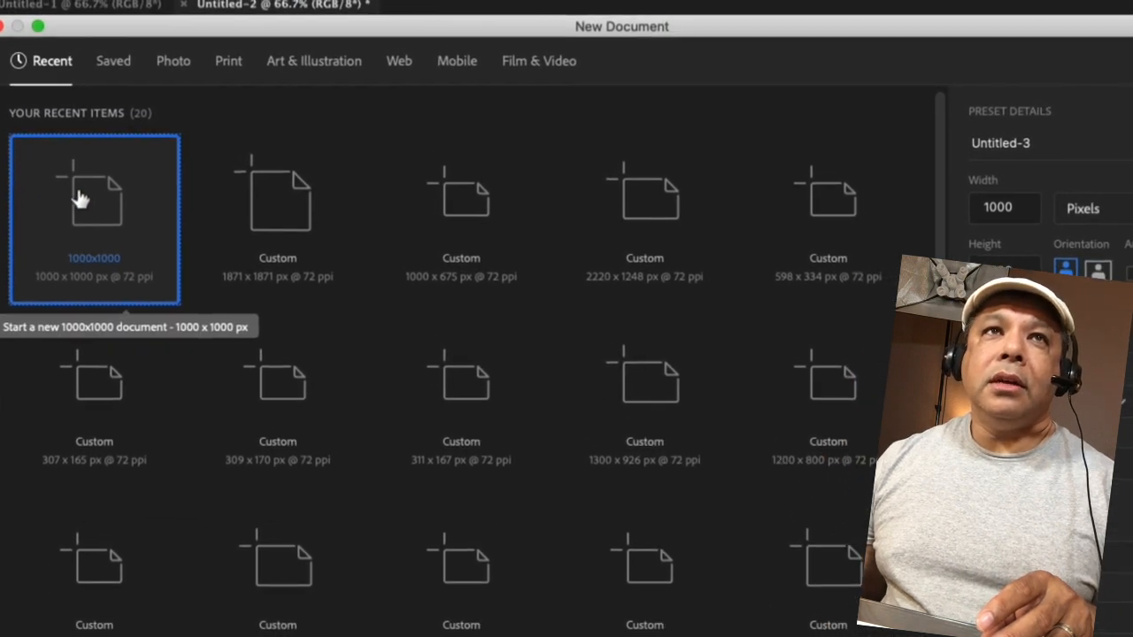
double_click(78, 199)
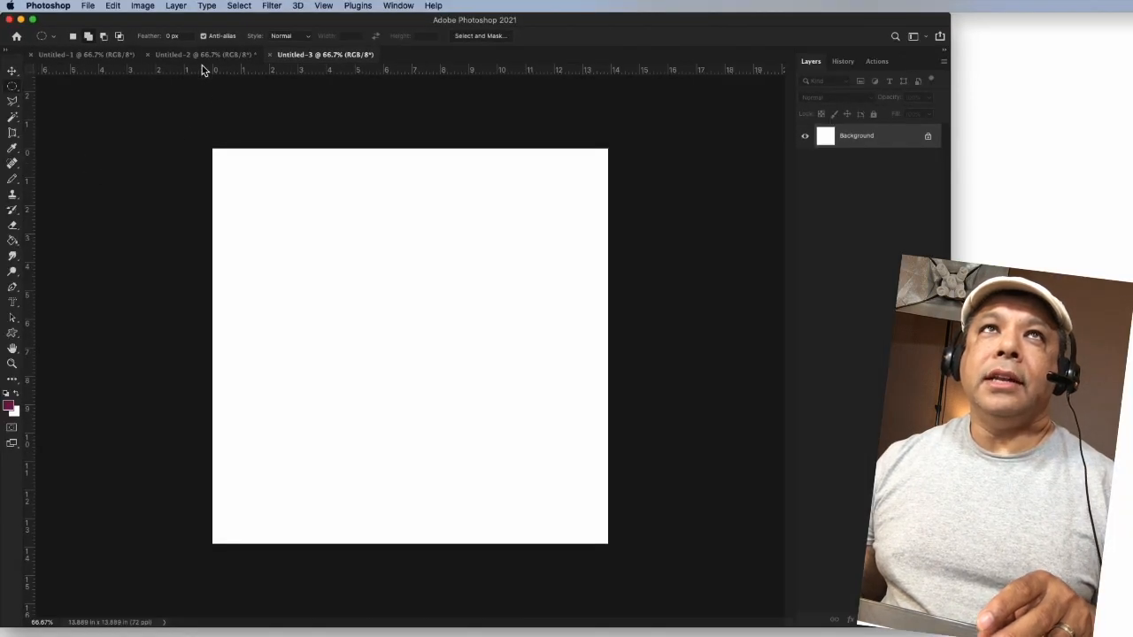
left_click(202, 55)
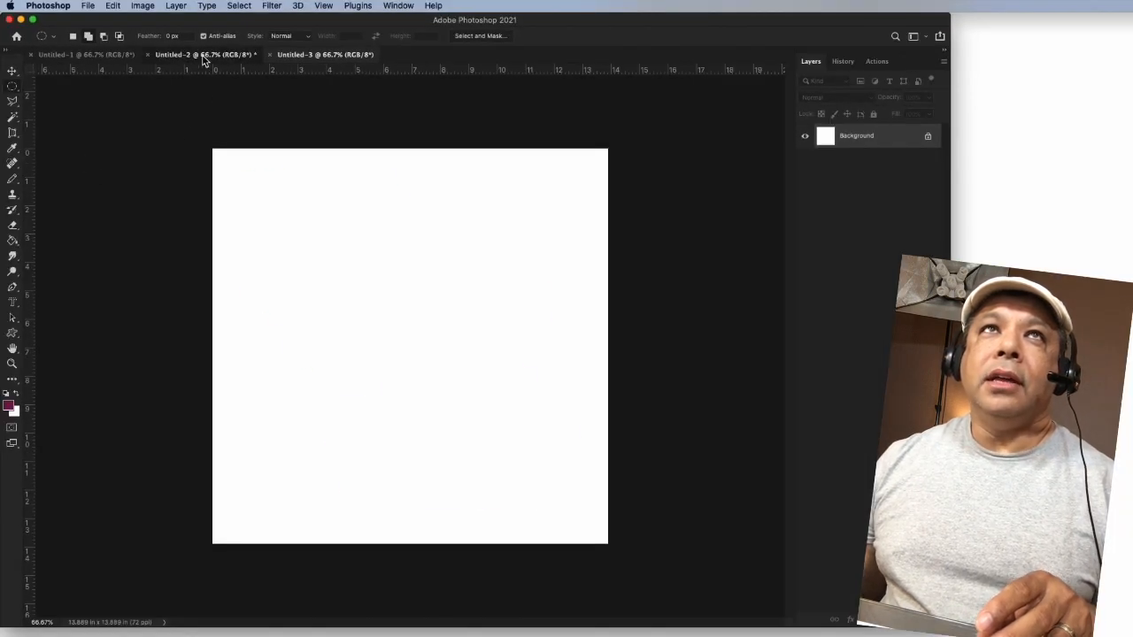
left_click(64, 56)
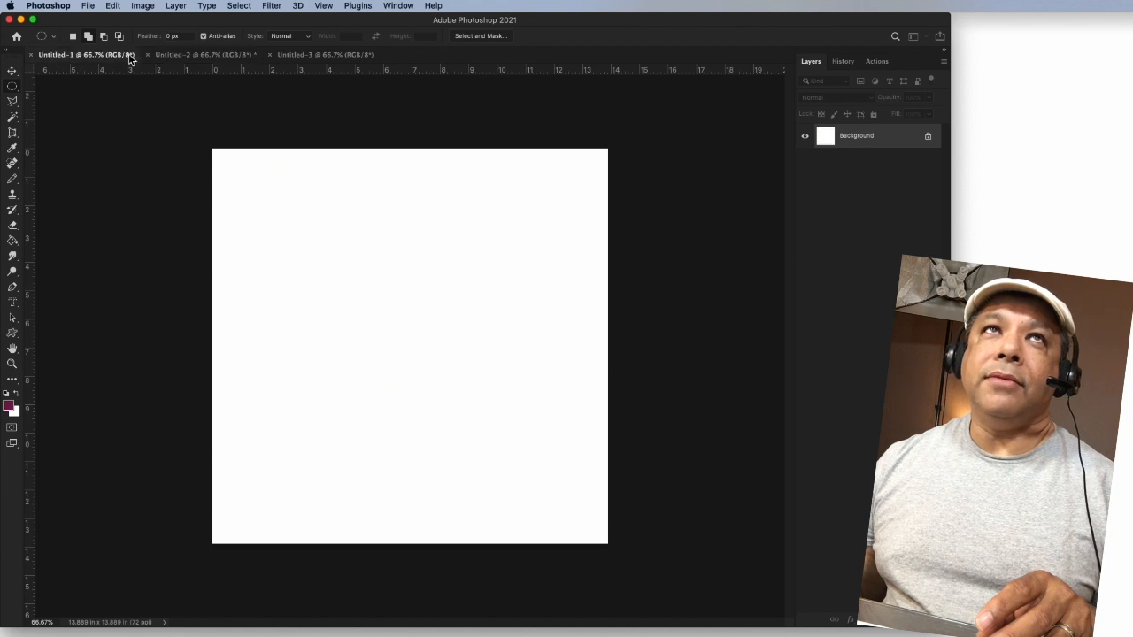
left_click(176, 56)
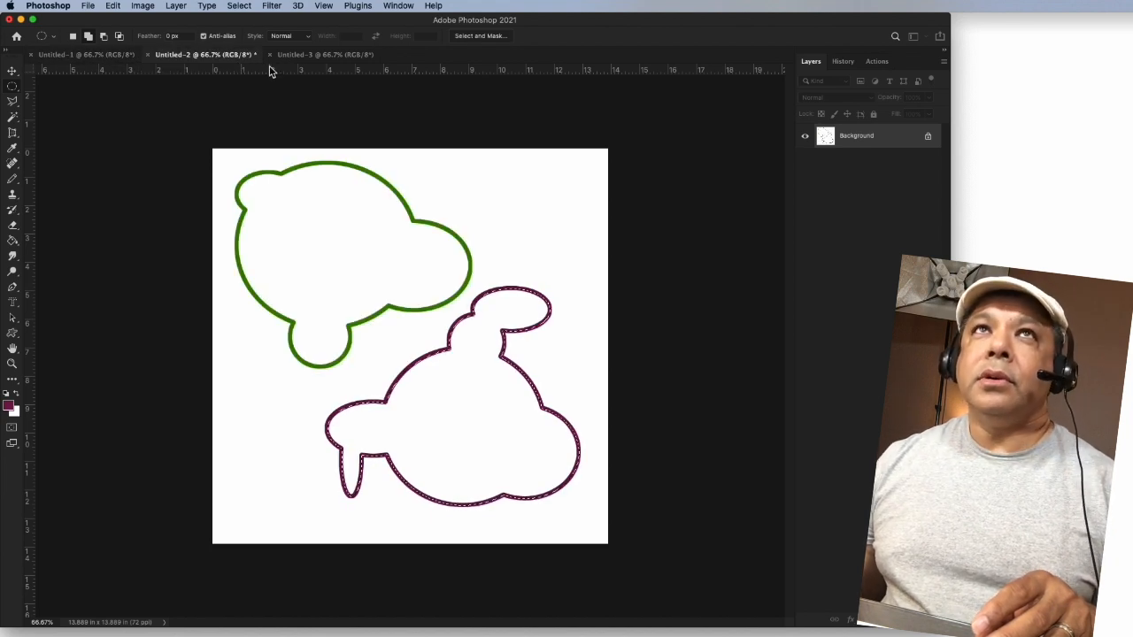
left_click(310, 59)
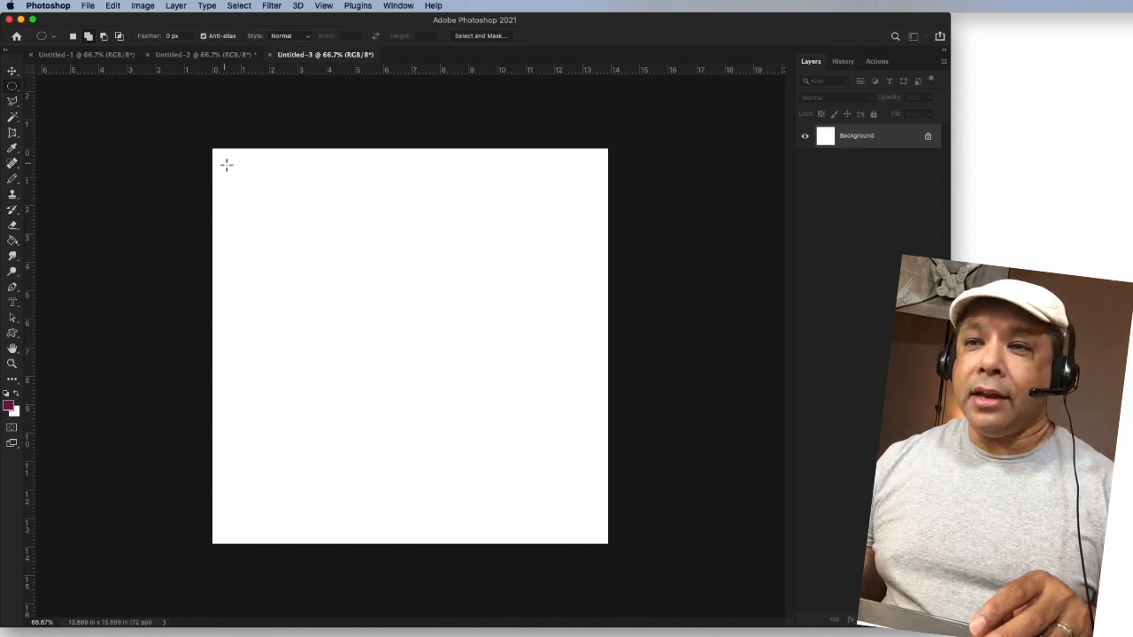
Step: Draw a large circular selection in the canvas's upper-left area and subtract ellipses from its right, lower-right, upper-left and lower-left edges
left_click_drag(227, 164, 392, 338)
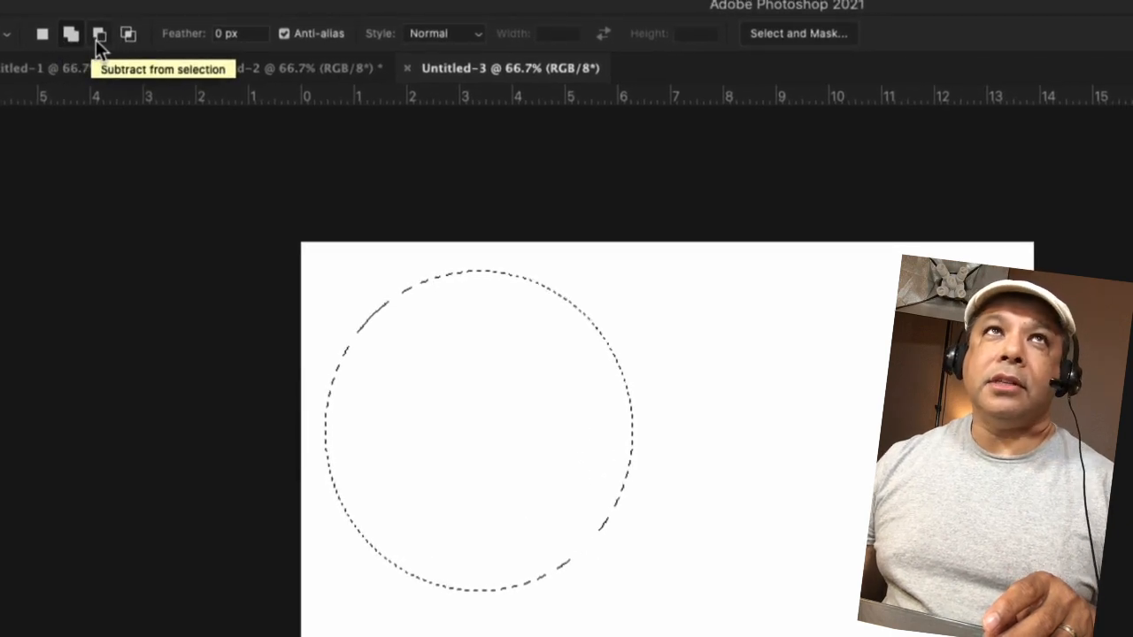
left_click(97, 39)
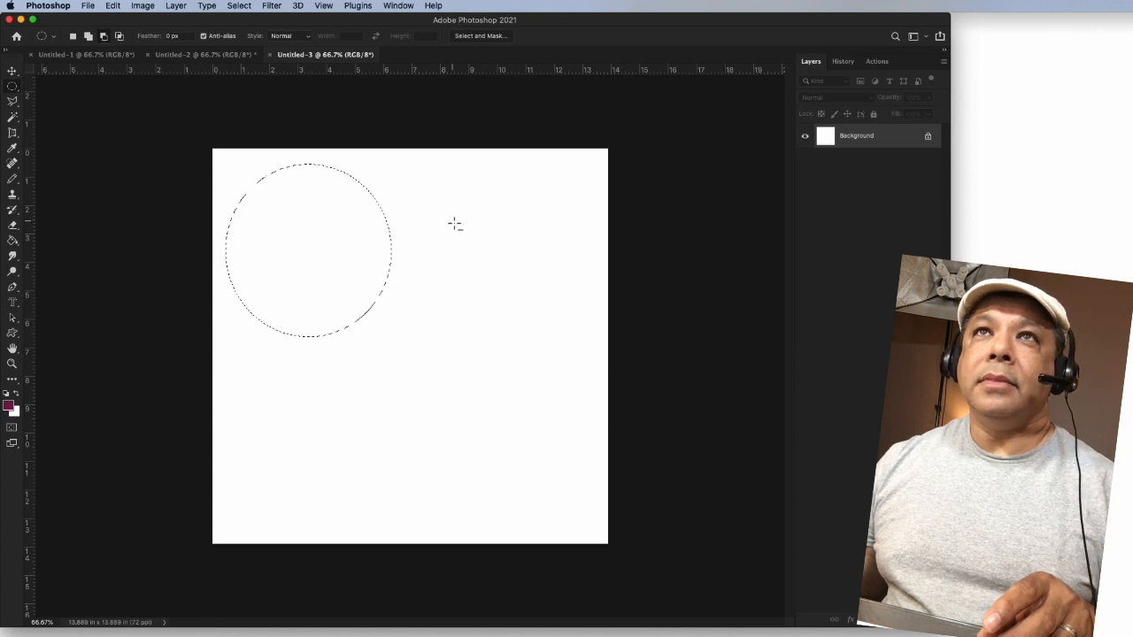
left_click(454, 224)
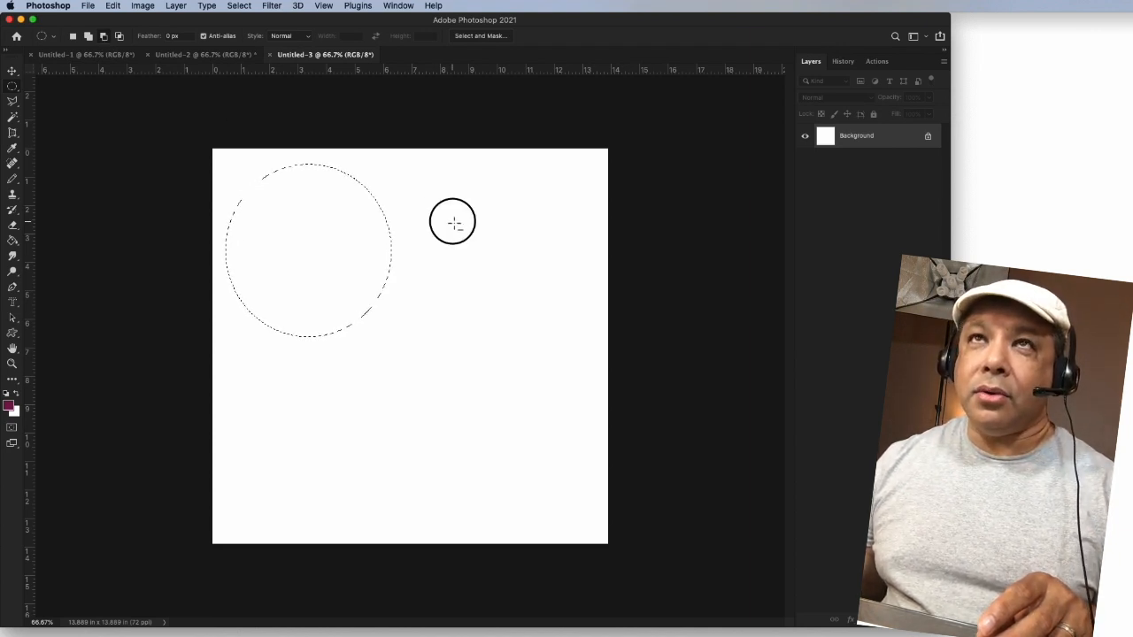
left_click_drag(454, 224, 349, 240)
left_click_drag(410, 339, 317, 281)
left_click_drag(239, 168, 307, 239)
left_click_drag(225, 332, 295, 279)
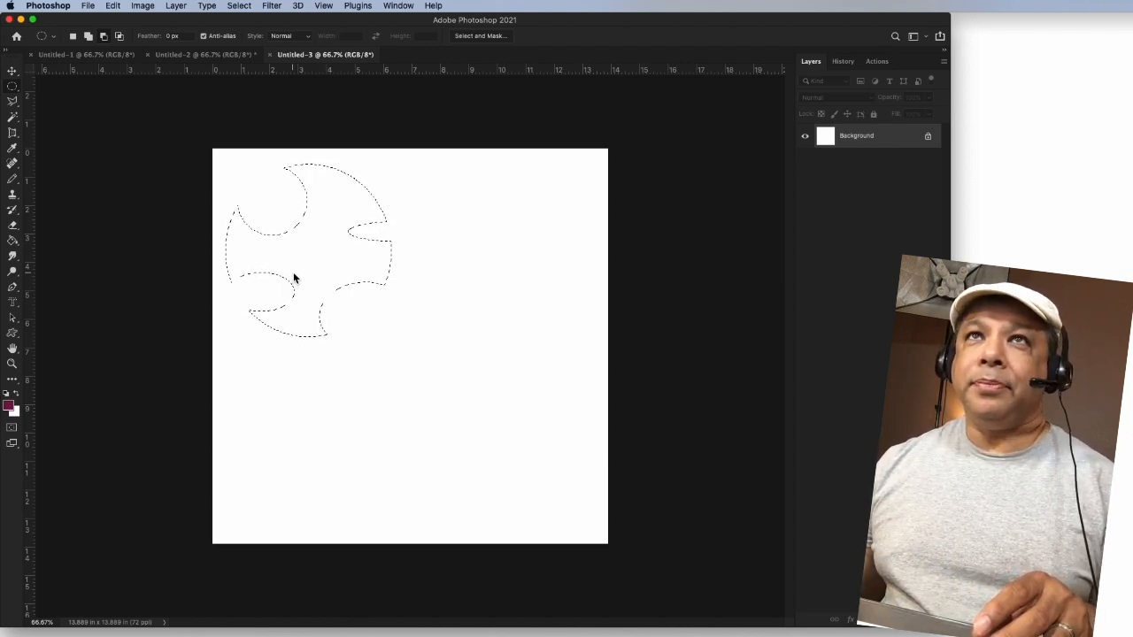
Step: Stroke the cut-out selection with a 10 px dark blue line at Center location and 100% opacity, and deselect it
right_click(335, 214)
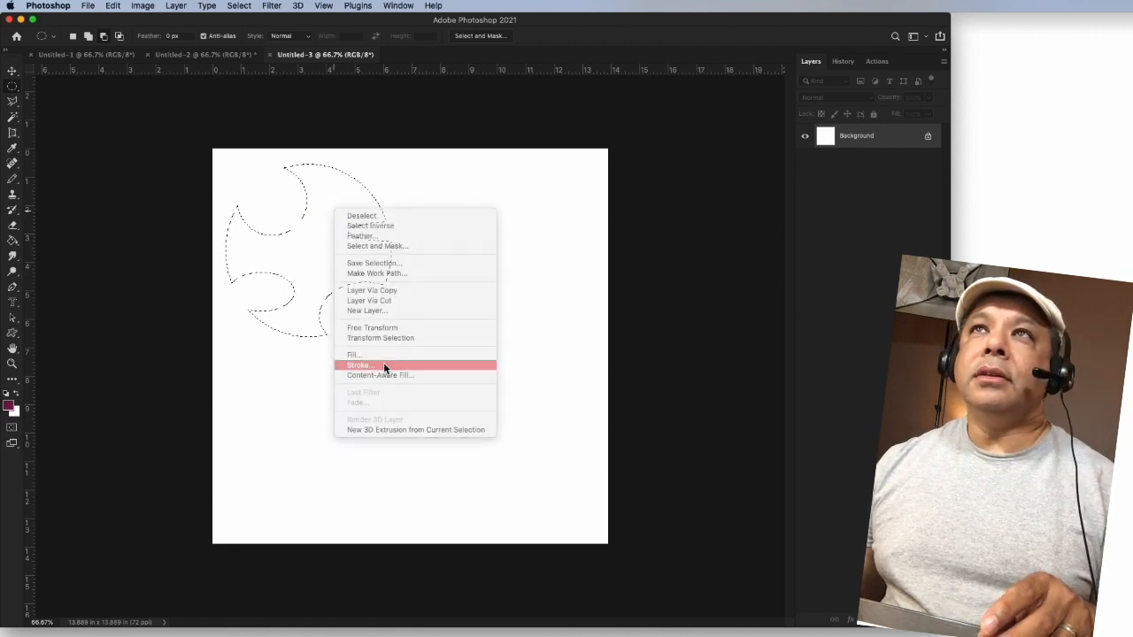
left_click(383, 362)
left_click(673, 219)
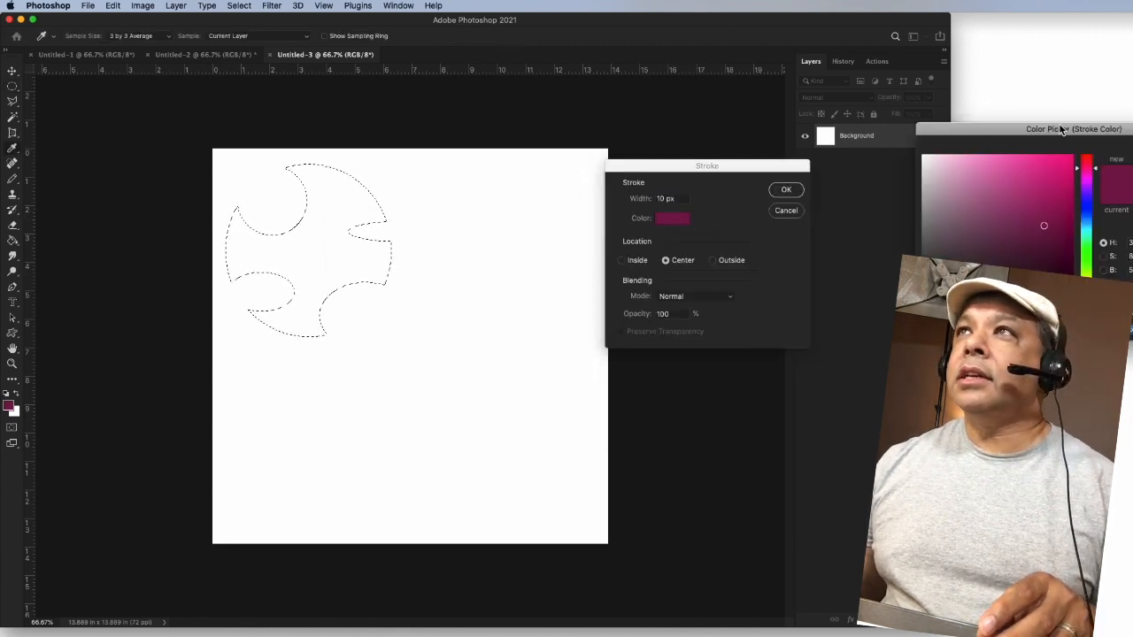
mouse_move(1060, 130)
left_mouse_down()
mouse_move(540, 133)
mouse_move(505, 292)
left_mouse_up()
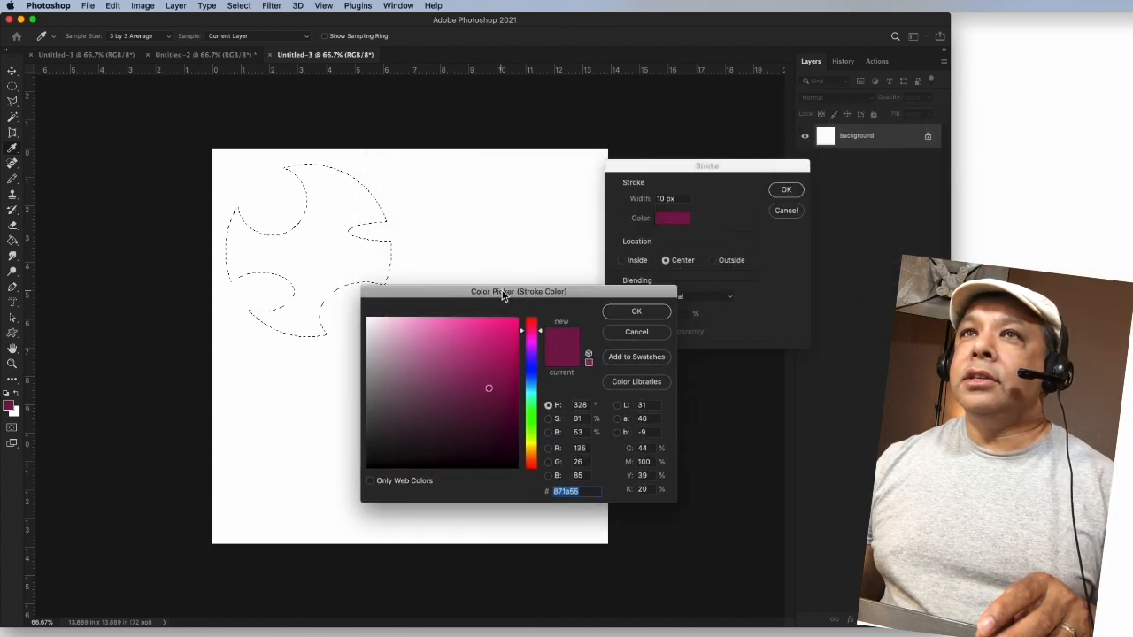
left_click(530, 370)
left_click(636, 312)
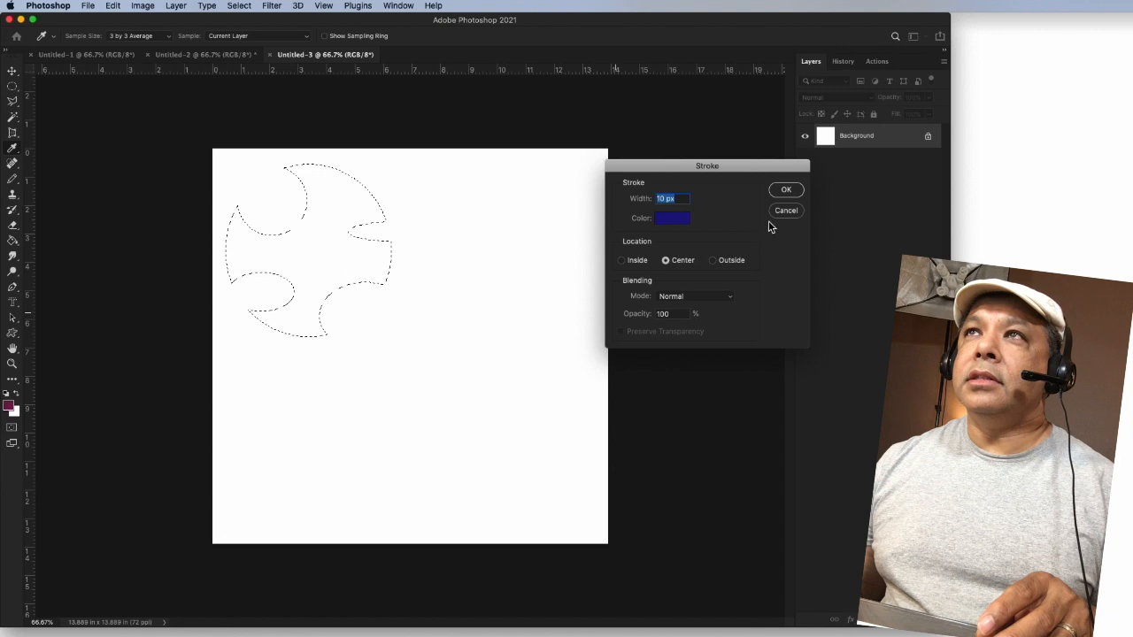
left_click(785, 190)
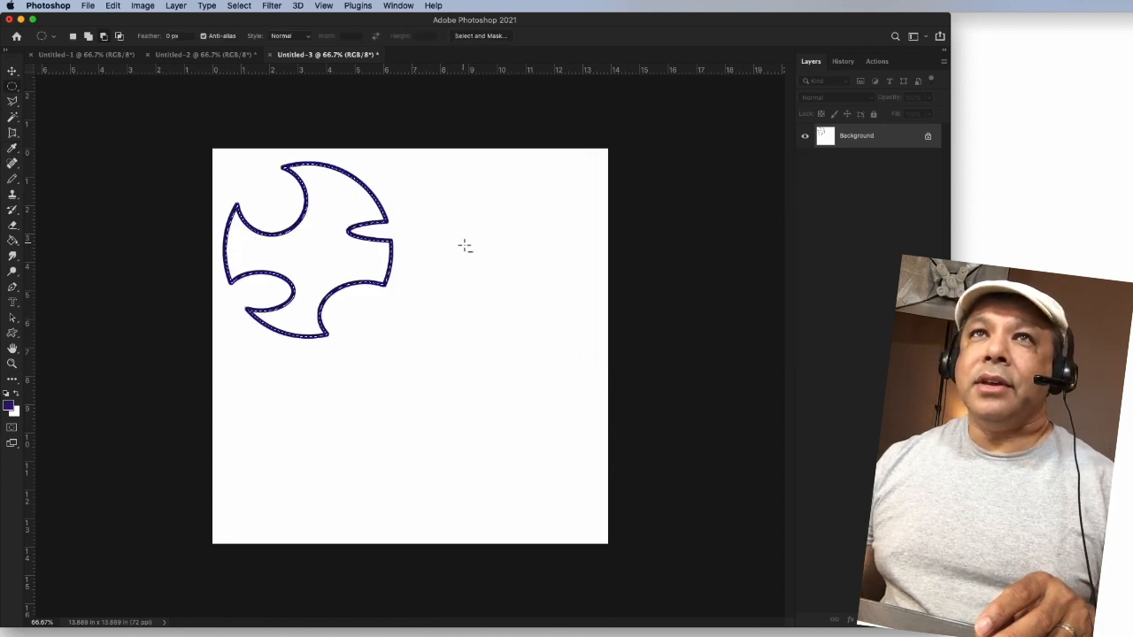
key("super+d")
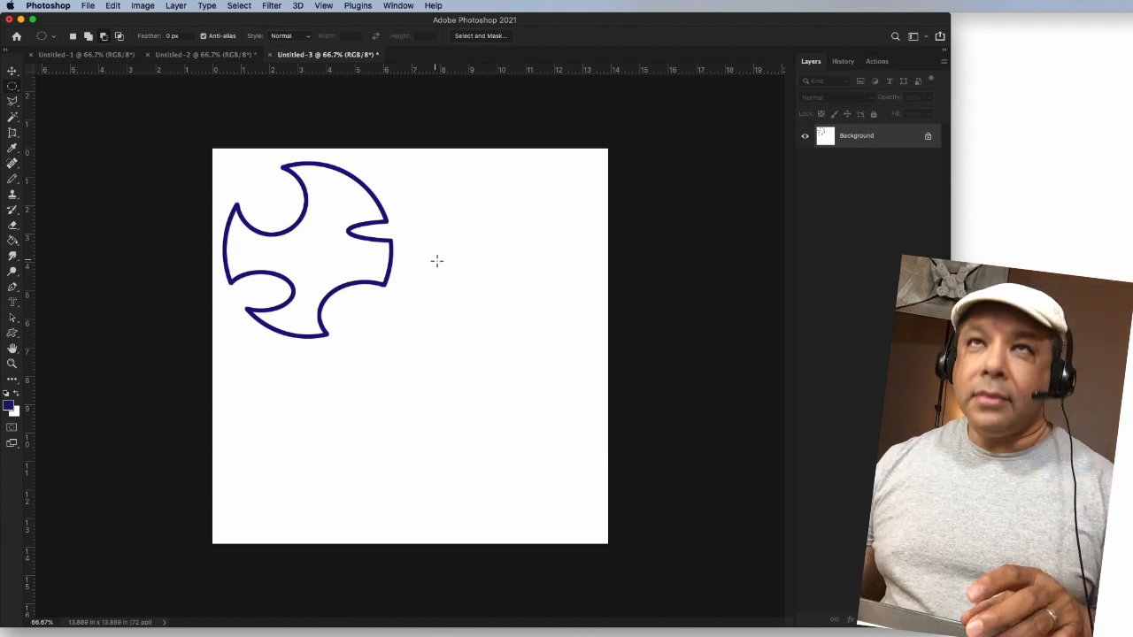
Step: Draw a second large elliptical selection in the canvas's lower-right area and subtract ellipses from its top, left, bottom and right edges
left_click_drag(385, 341, 556, 490)
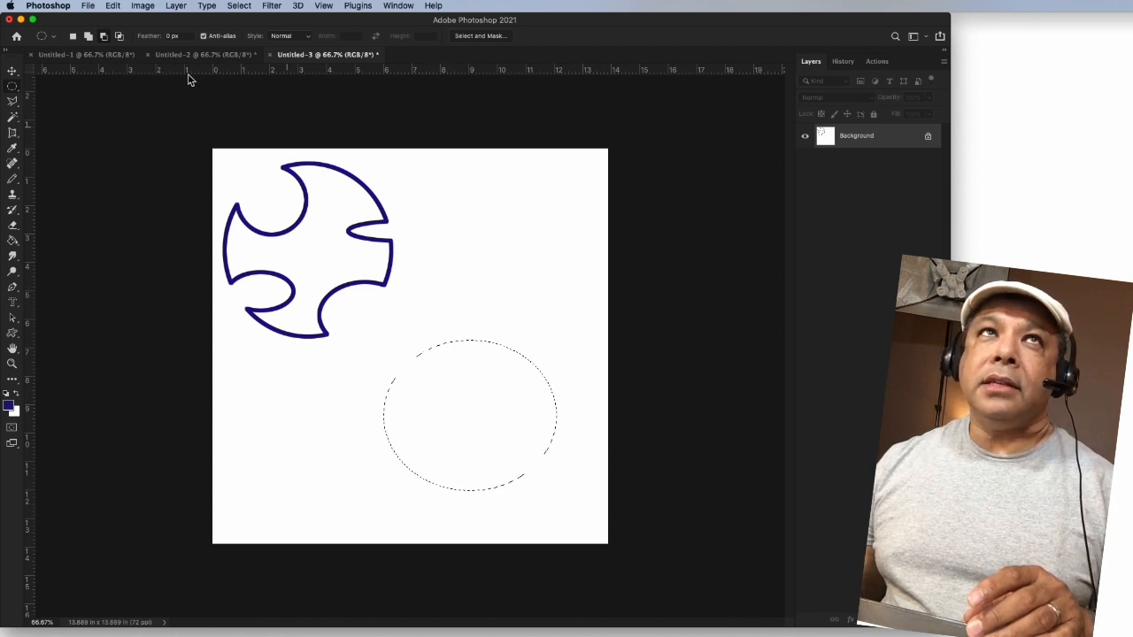
left_click_drag(440, 333, 471, 405)
left_click_drag(348, 422, 421, 455)
left_click_drag(446, 512, 482, 438)
left_click_drag(583, 371, 503, 422)
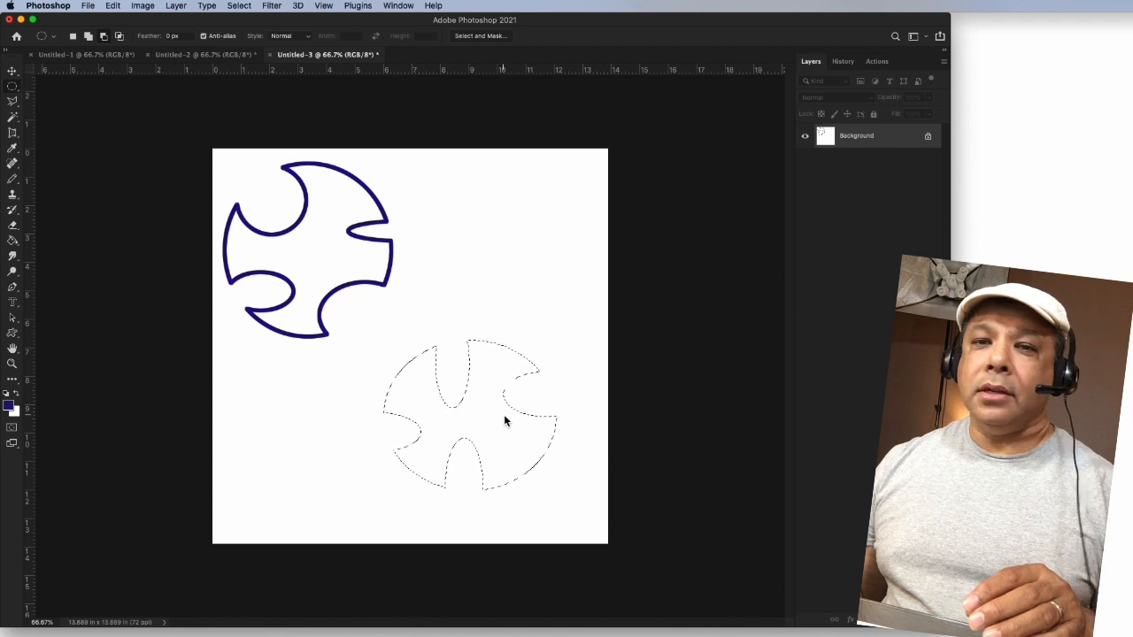
Step: Stroke the second cut-out selection with a 10 px bright yellow line (#ebf309) at Center location
right_click(504, 414)
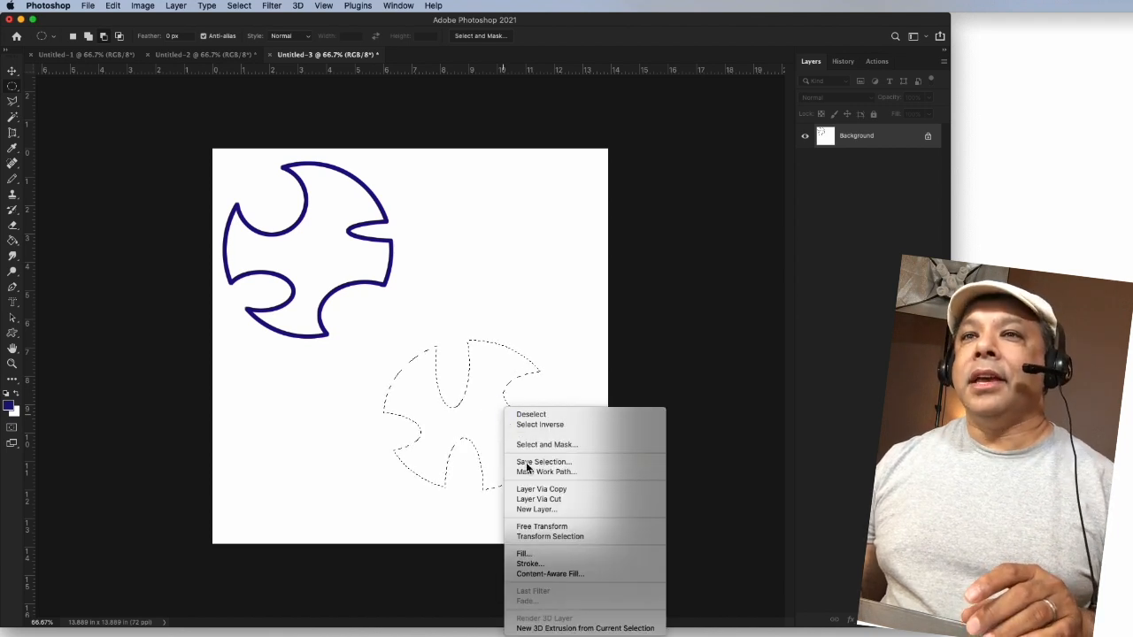
left_click(529, 564)
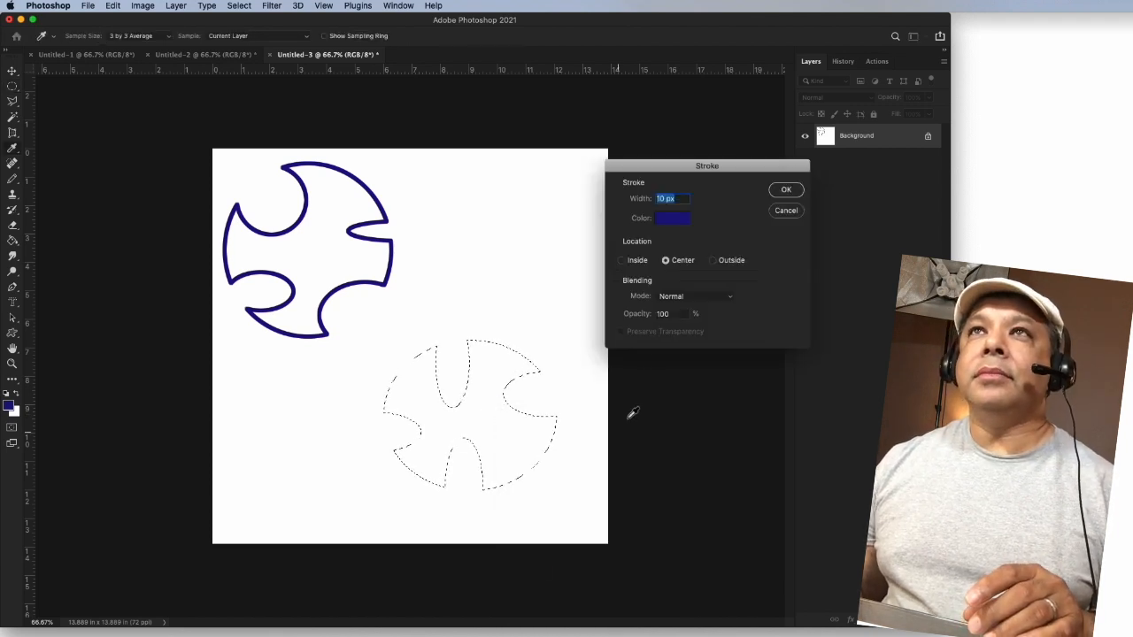
left_click(670, 218)
left_click(532, 324)
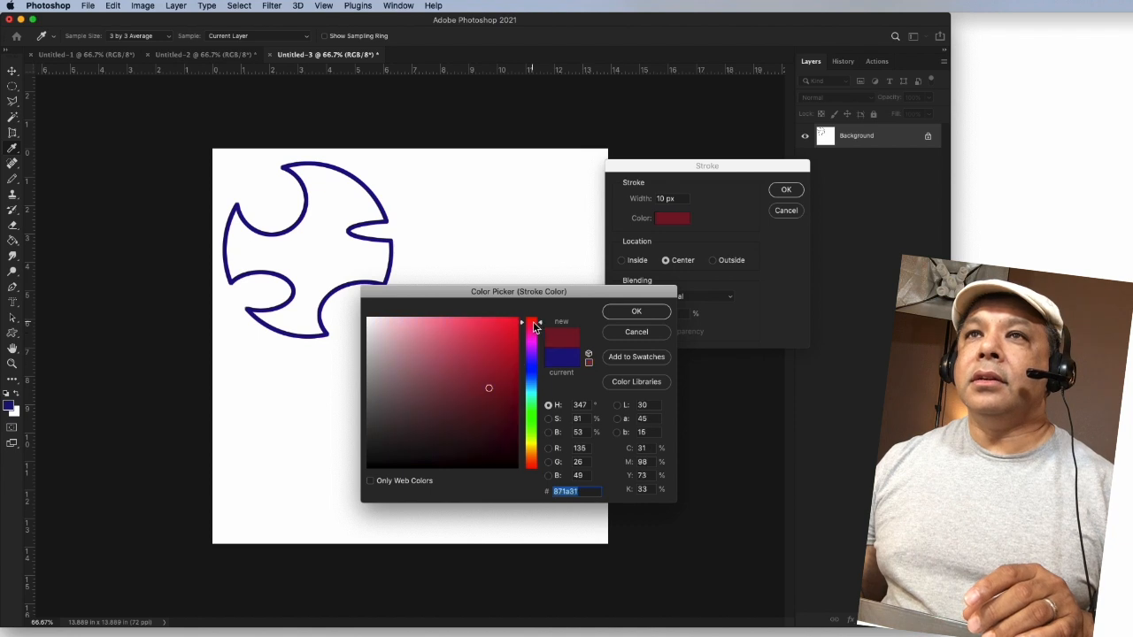
left_click(530, 410)
left_click(535, 448)
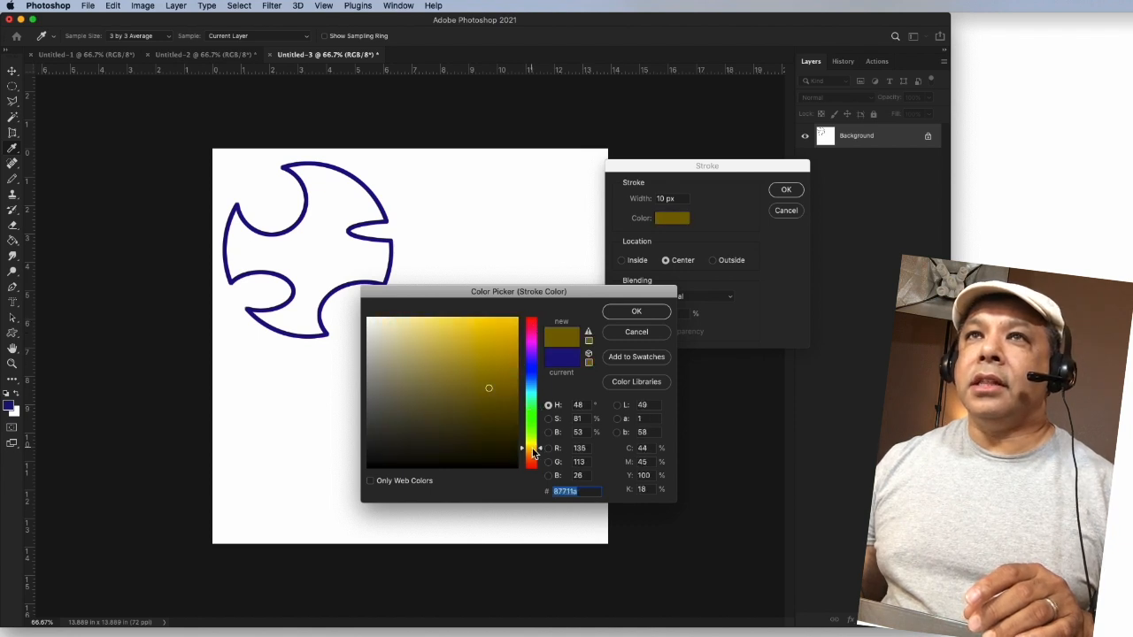
left_click_drag(537, 444, 524, 443)
left_click(513, 325)
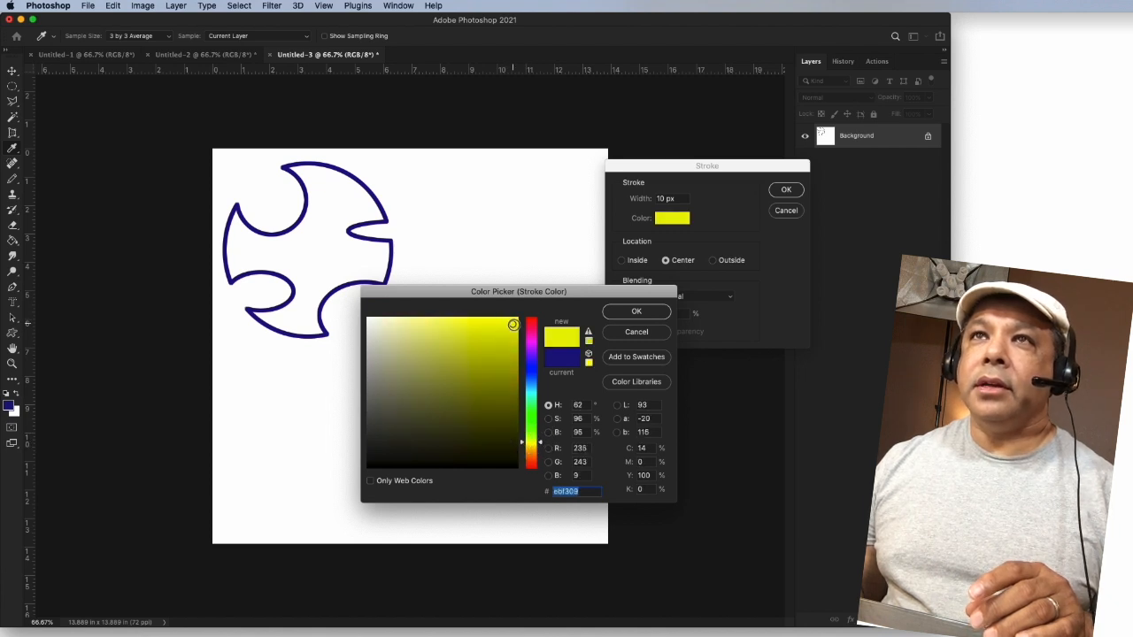
left_click(610, 312)
left_click(787, 191)
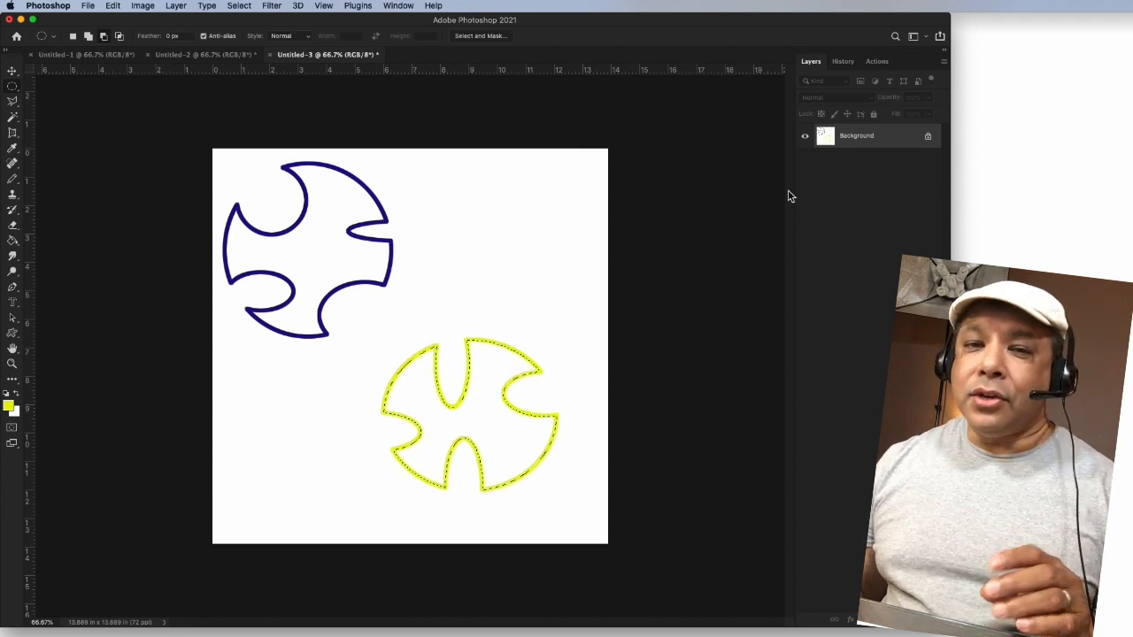
left_click(89, 7)
left_click(97, 20)
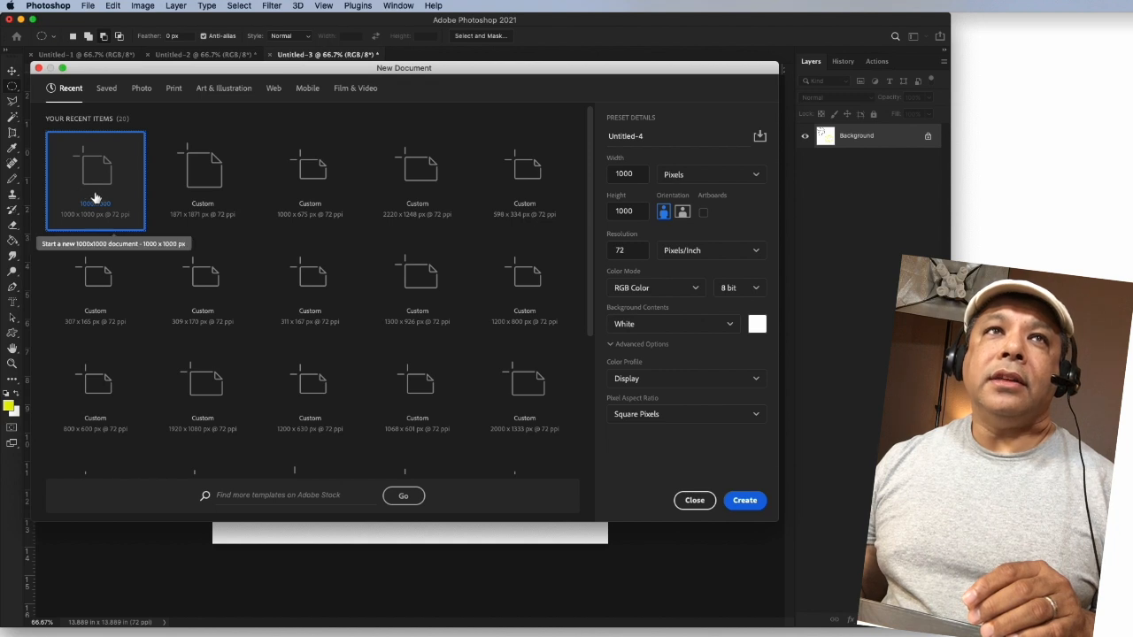
left_click(696, 499)
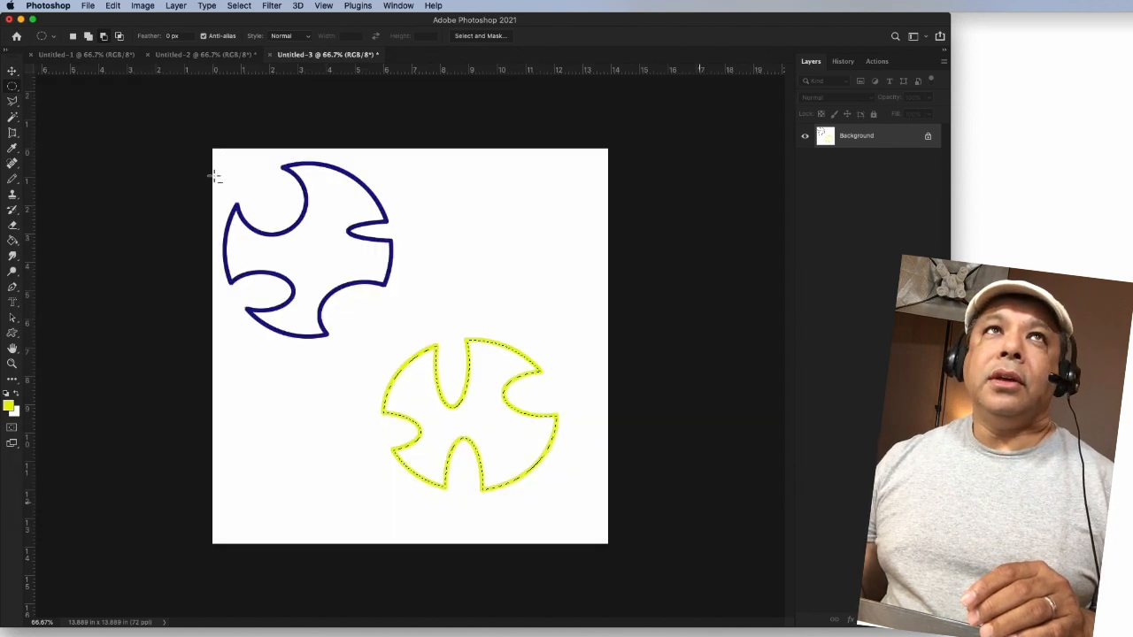
Step: Move the blank Untitled-1 document behind Untitled-3 and draw a large circular selection in its upper-left area
left_click(74, 54)
left_click_drag(78, 55, 386, 64)
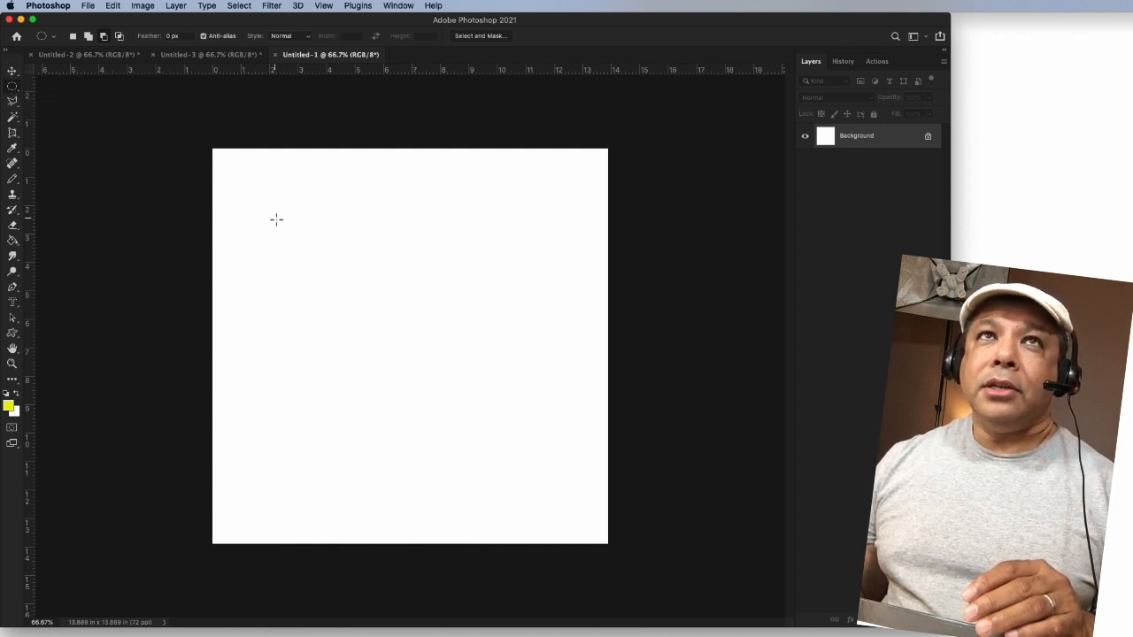
left_click_drag(248, 203, 325, 277)
left_click_drag(401, 361, 399, 361)
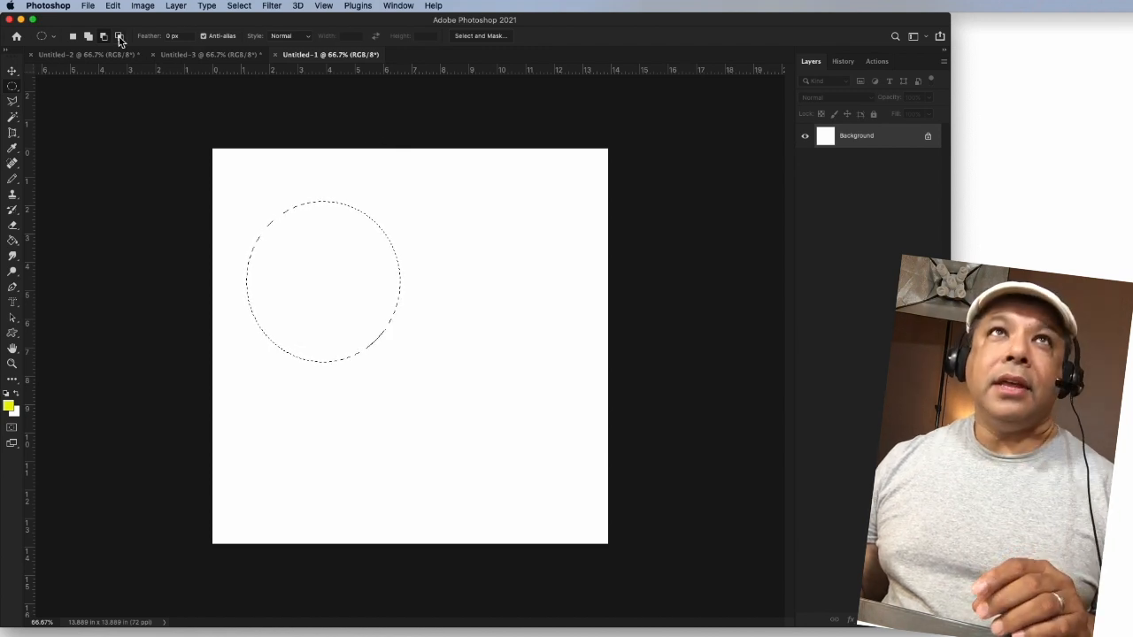
Step: Intersect the circular selection with an overlapping ellipse about 4.94 in wide and 5.58 in high on its right side
left_click(119, 37)
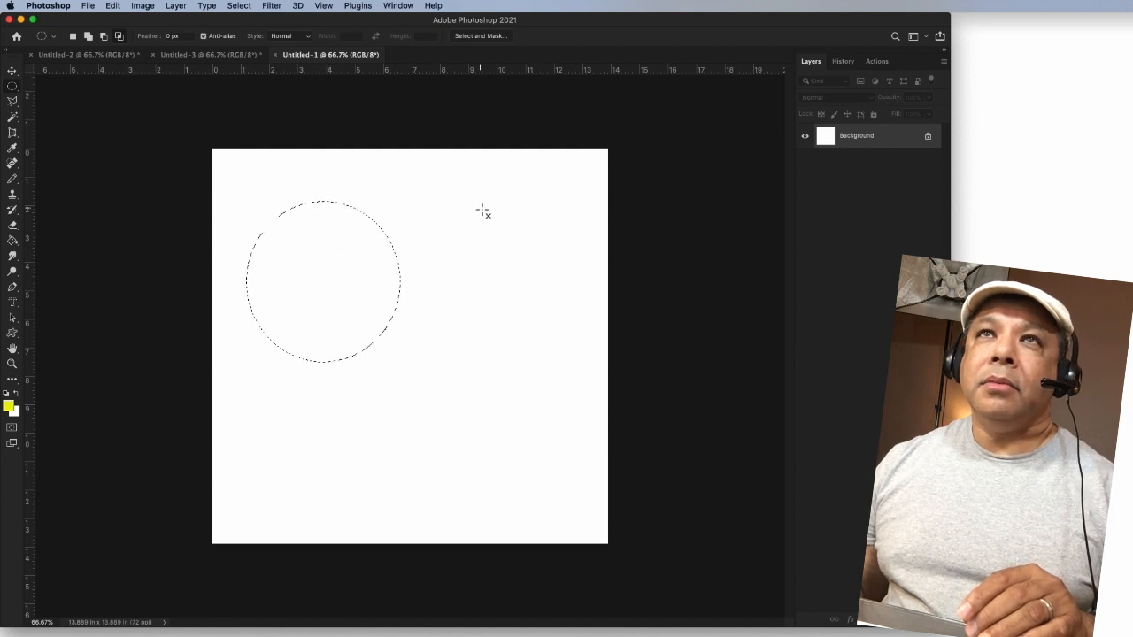
left_click_drag(486, 202, 344, 364)
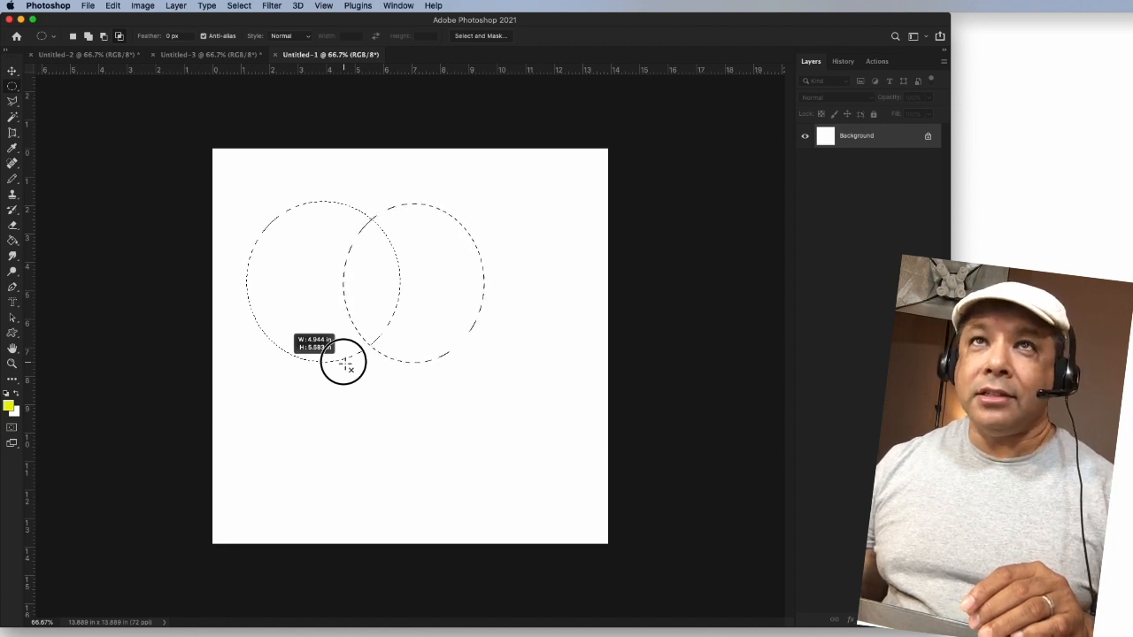
left_click_drag(343, 361, 344, 361)
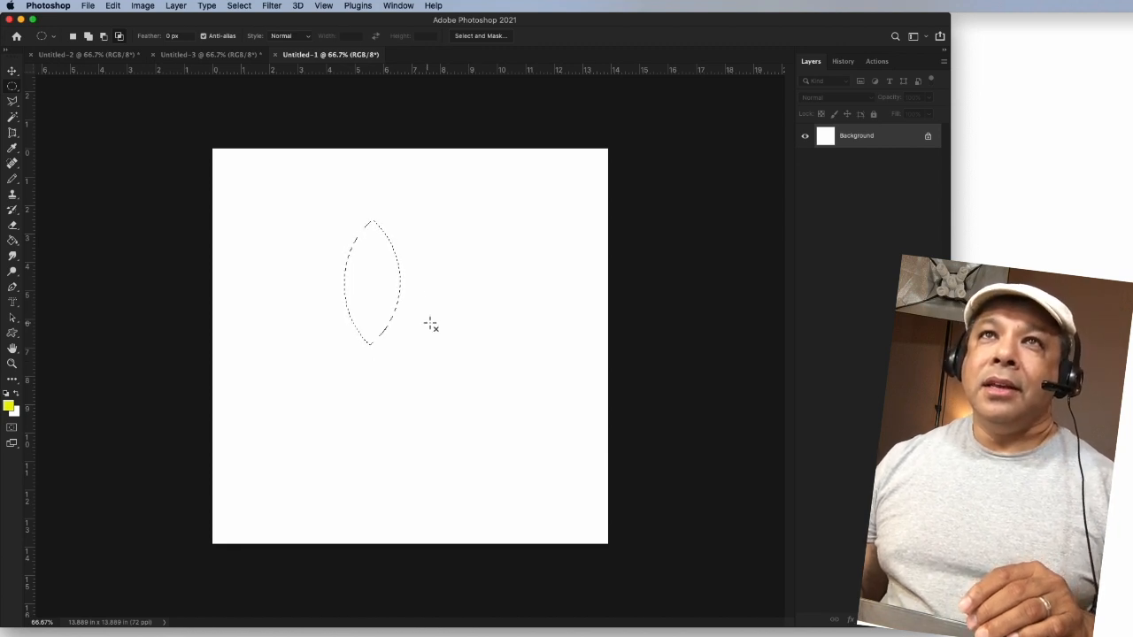
Step: Stroke the lens-shaped intersection with a 10 px dark brown line at Center location and 100% opacity
right_click(380, 268)
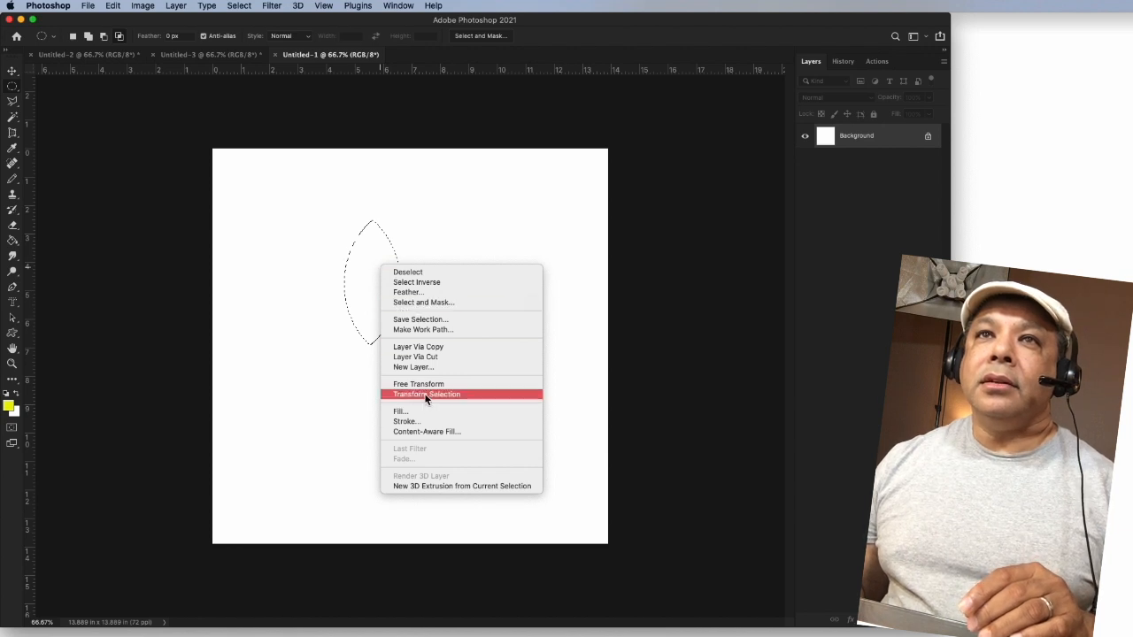
left_click(416, 422)
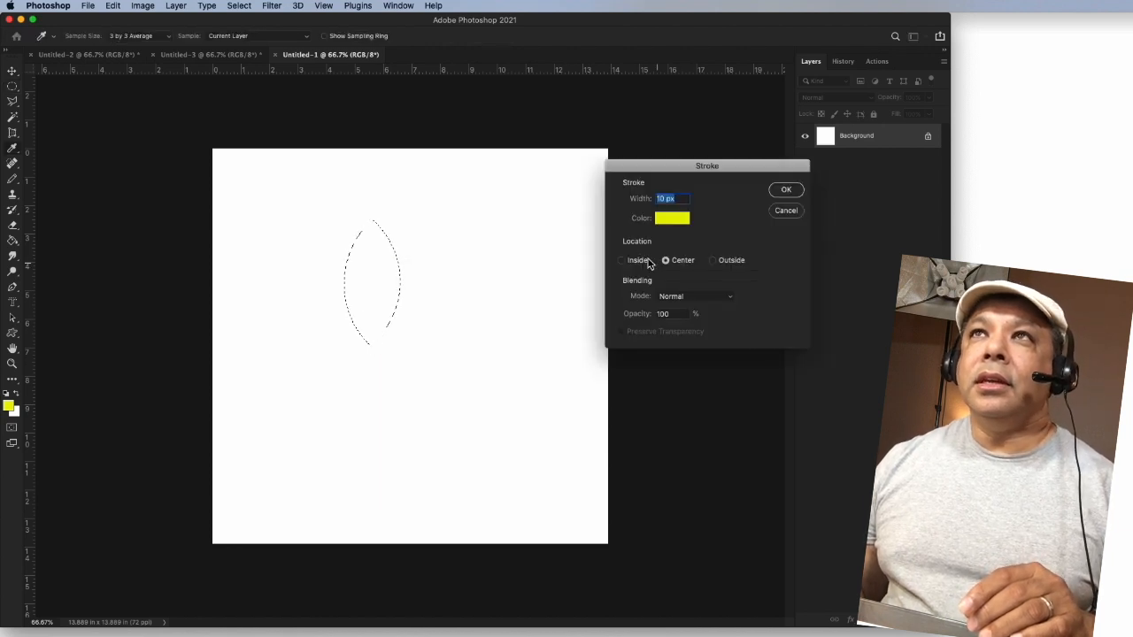
left_click(673, 219)
left_click_drag(469, 427, 412, 434)
left_click_drag(529, 380, 540, 452)
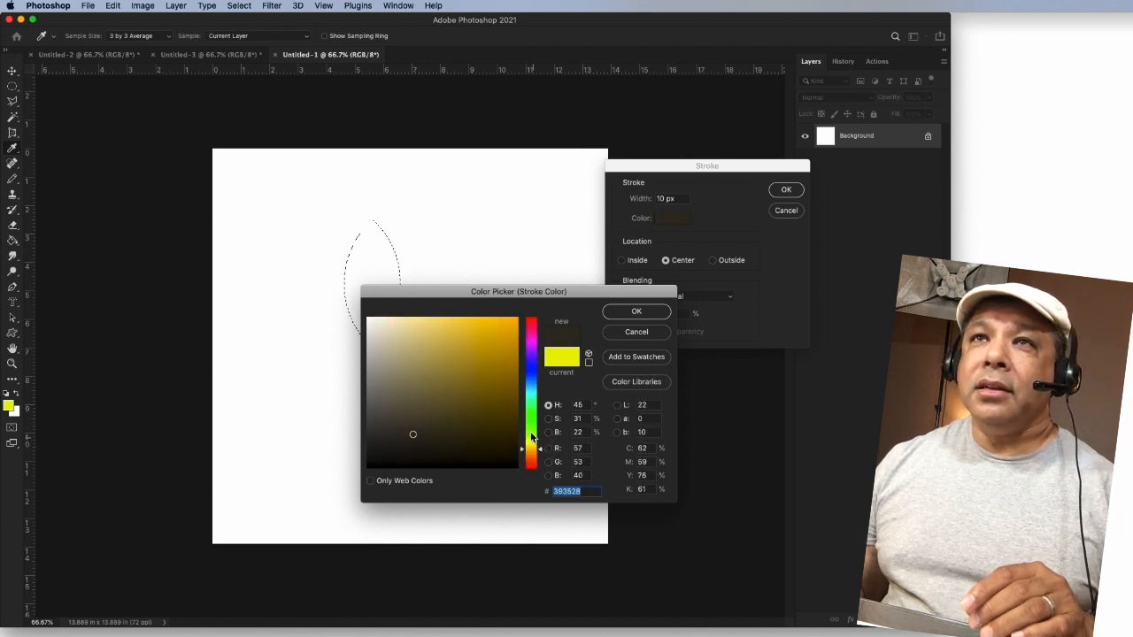
left_click(497, 387)
left_click_drag(499, 396, 501, 416)
left_click(641, 317)
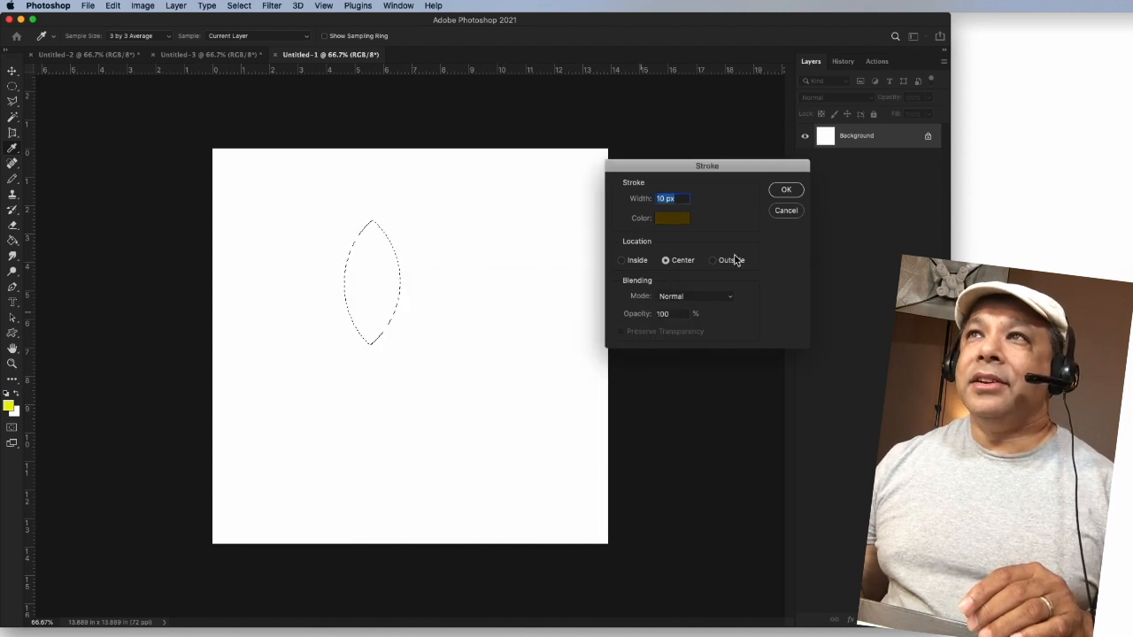
left_click(785, 190)
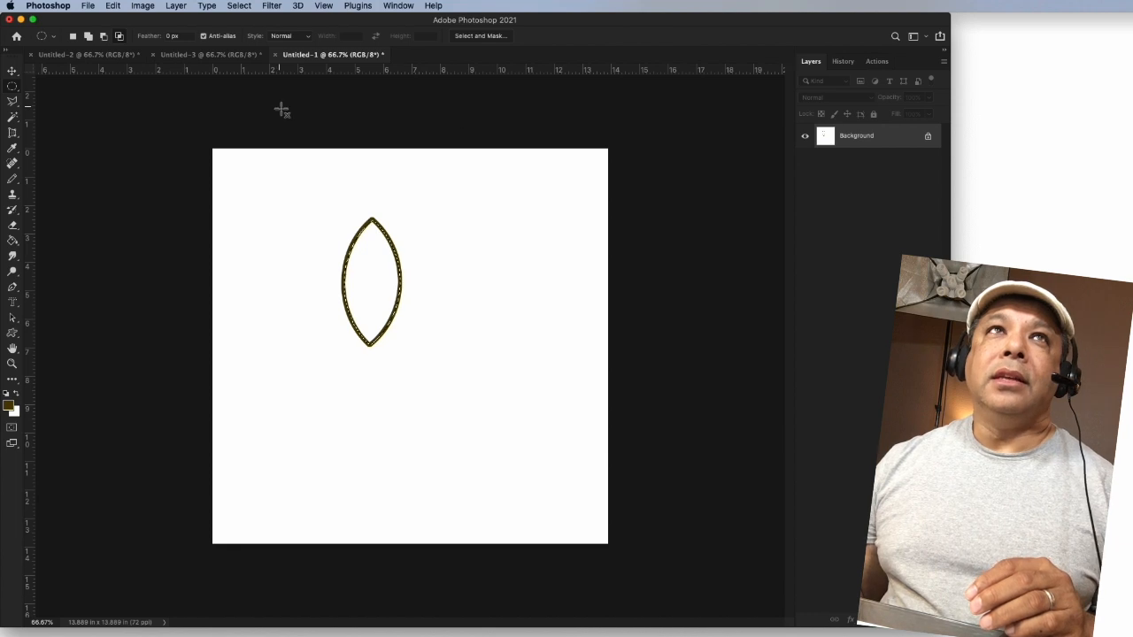
Step: Create a new blank document from the recent 1000x1000 preset
left_click(88, 6)
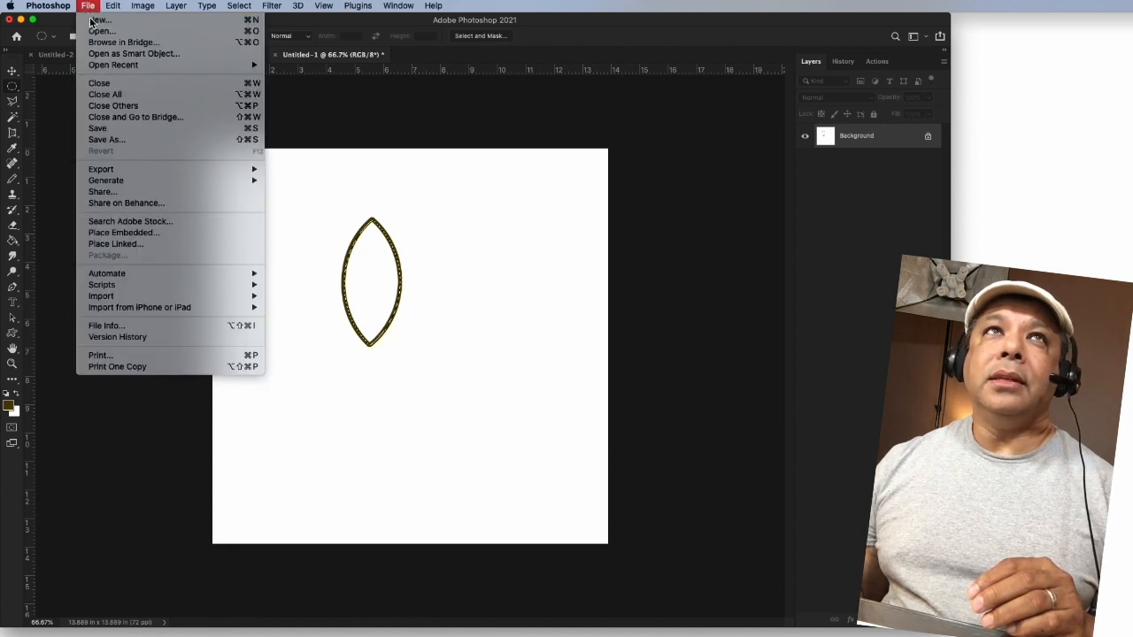
left_click(93, 20)
double_click(104, 170)
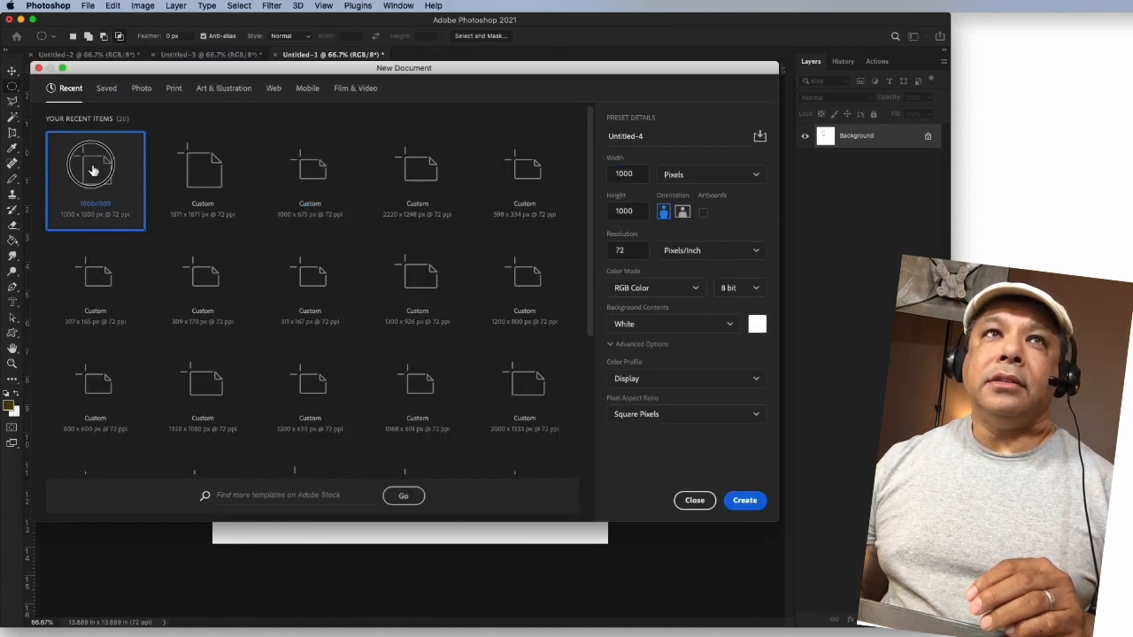
Step: Draw a wide rectangular selection in the canvas's upper-left area with the Rectangular Marquee tool
left_click(11, 89)
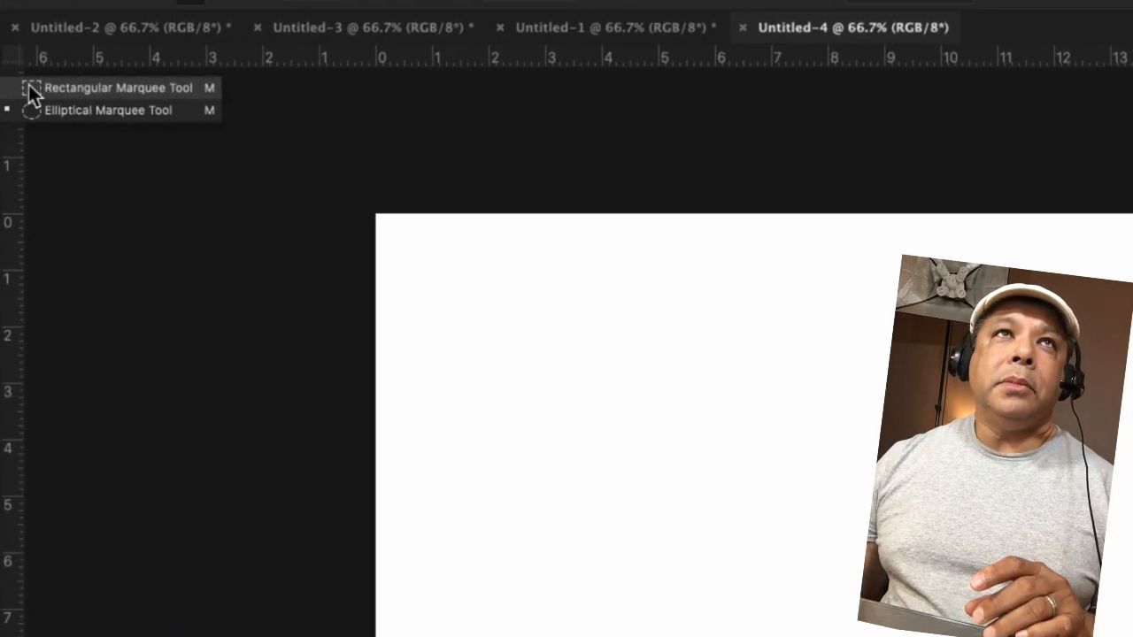
left_click(36, 86)
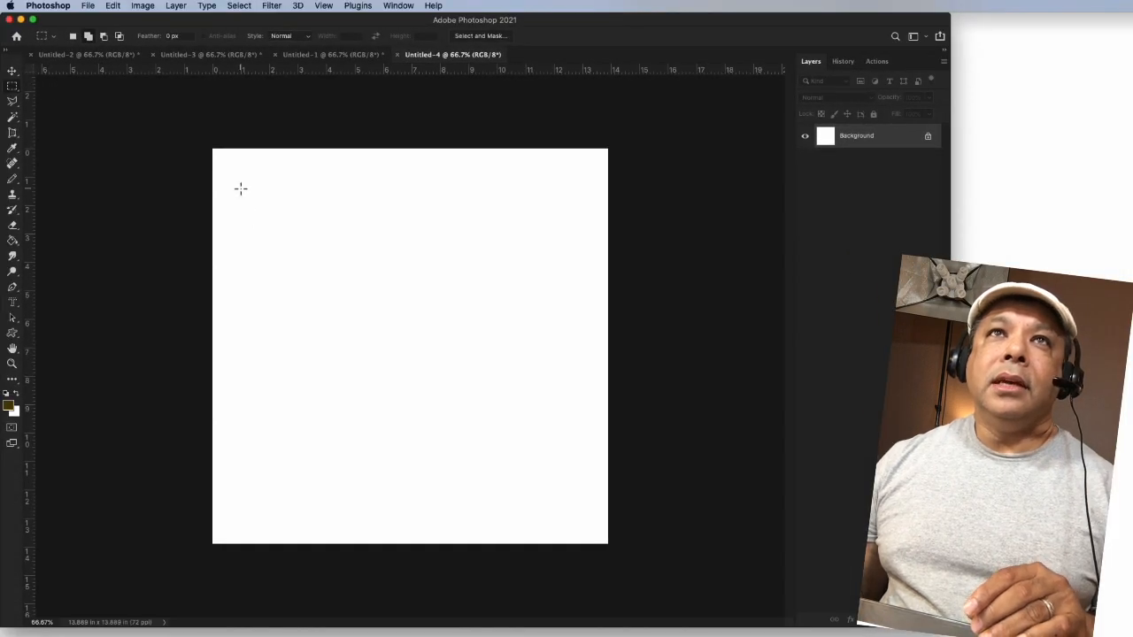
left_click_drag(235, 176, 397, 287)
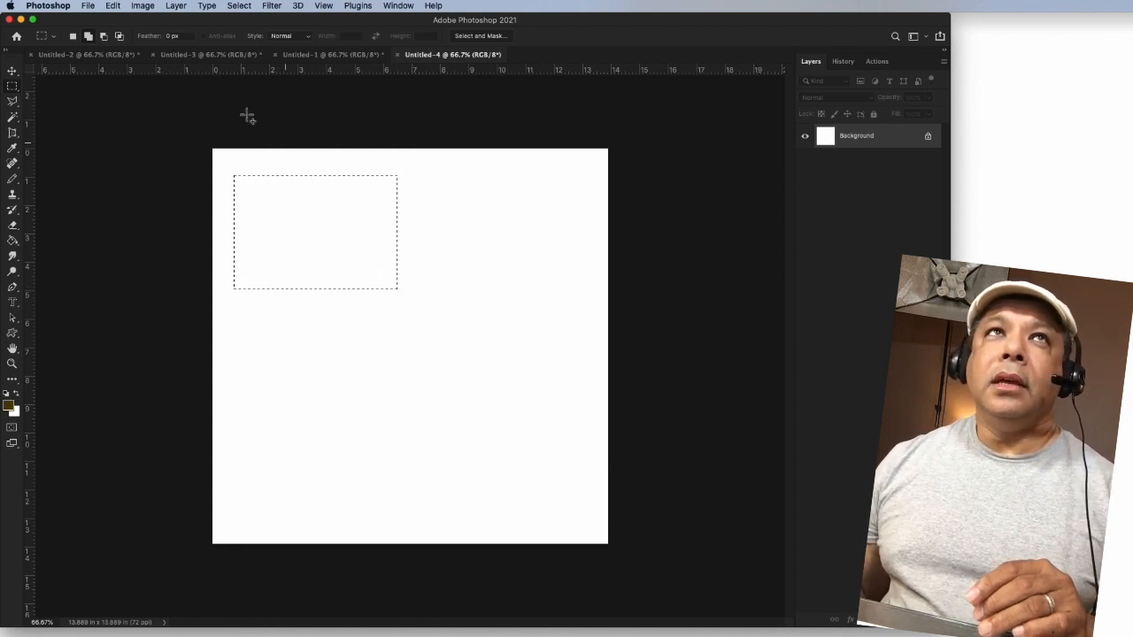
Step: Add four overlapping rectangles to the rectangular selection, extending it to the right and downward into a blocky irregular shape
left_click(86, 38)
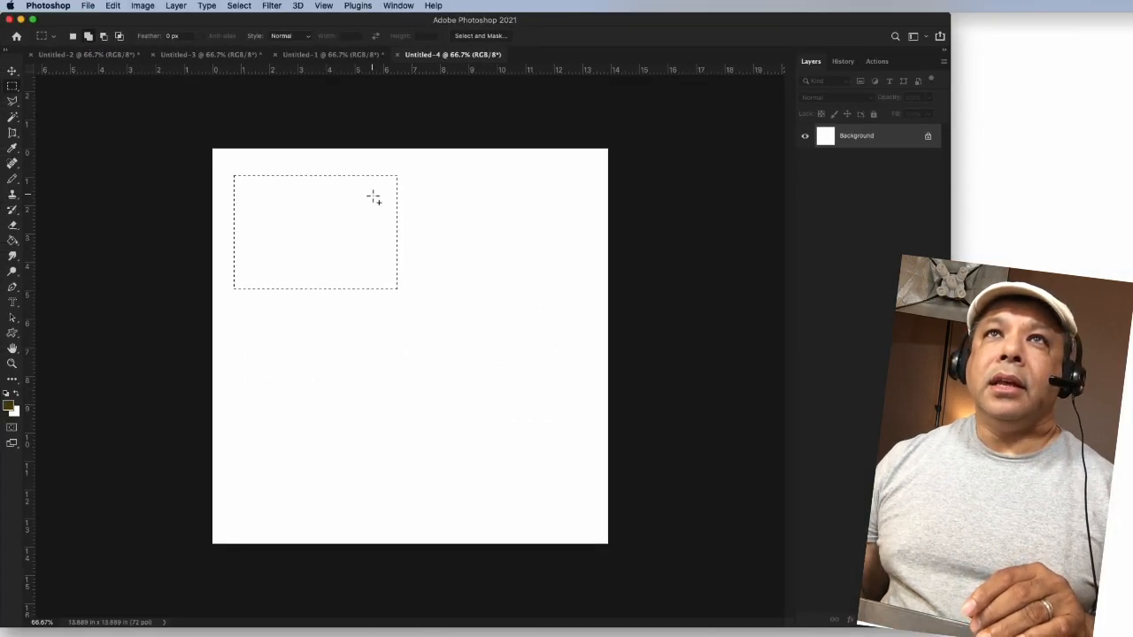
left_click_drag(356, 196, 485, 243)
left_click_drag(260, 270, 327, 363)
left_click_drag(429, 229, 443, 280)
left_click_drag(303, 310, 436, 328)
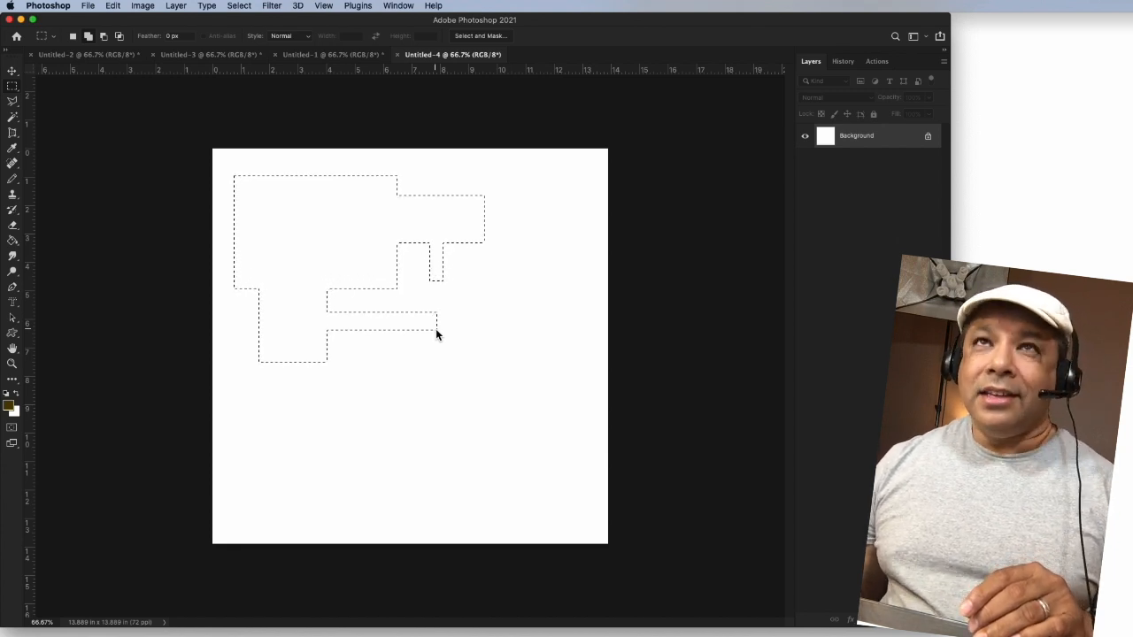
Step: Stroke the combined rectangular selection with a 10 px near-black line (#020202) at Center location and 100% opacity
right_click(357, 227)
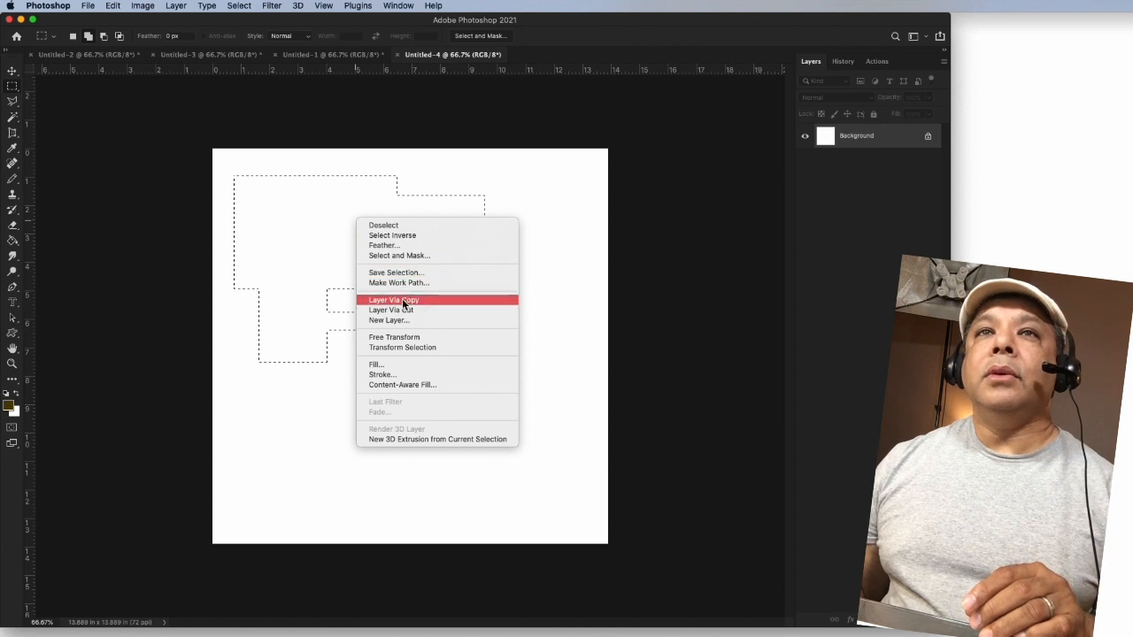
left_click(397, 375)
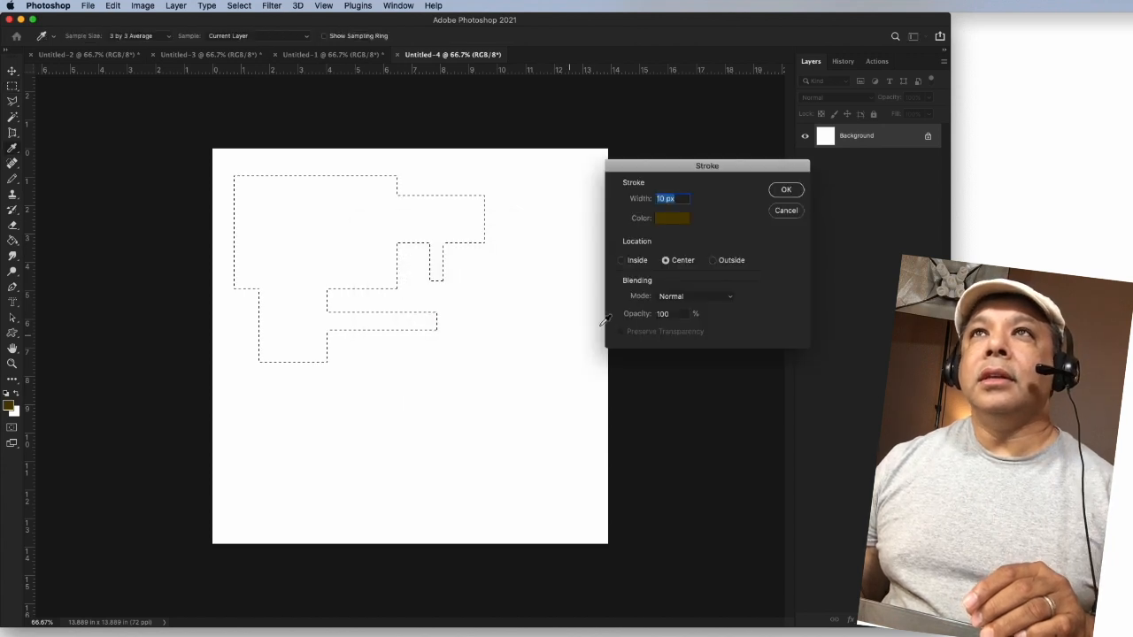
left_click(666, 219)
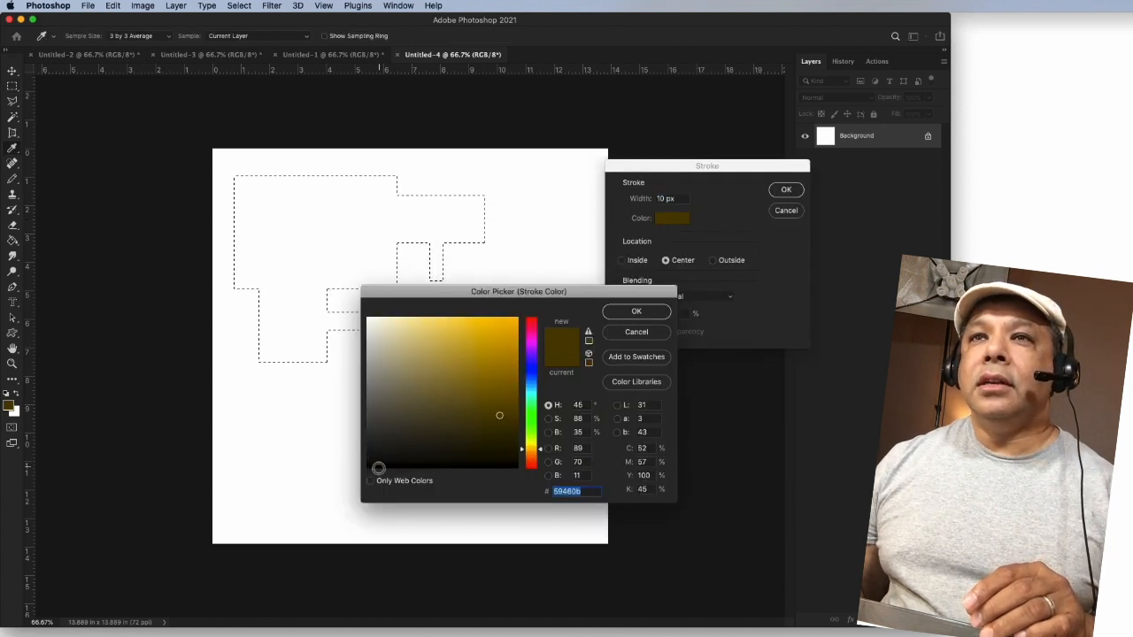
left_click(375, 467)
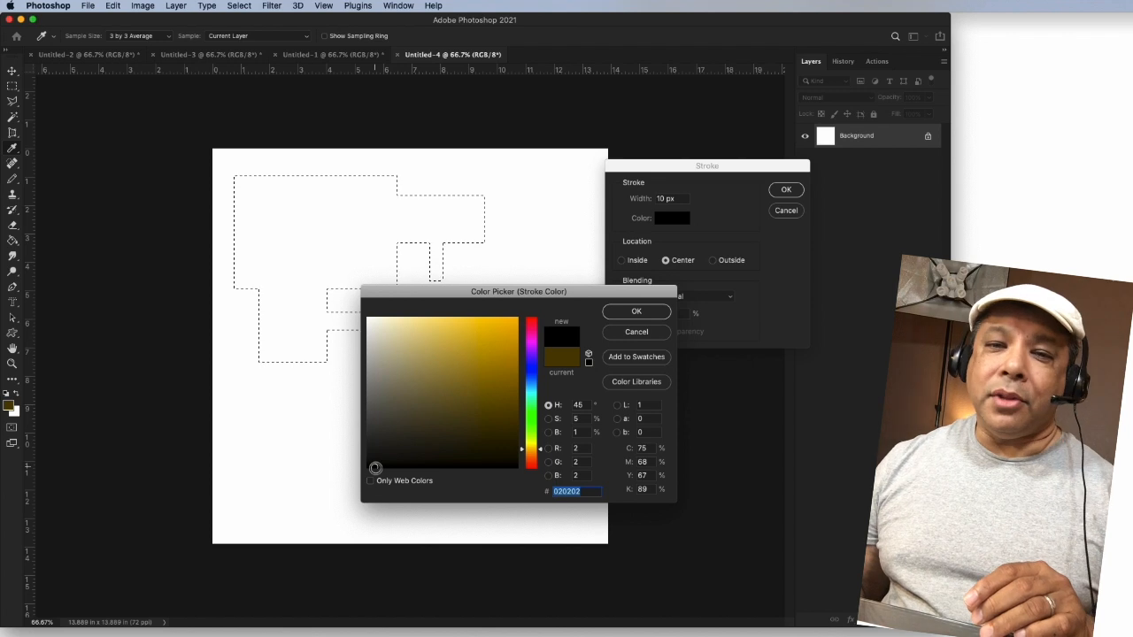
left_click(636, 311)
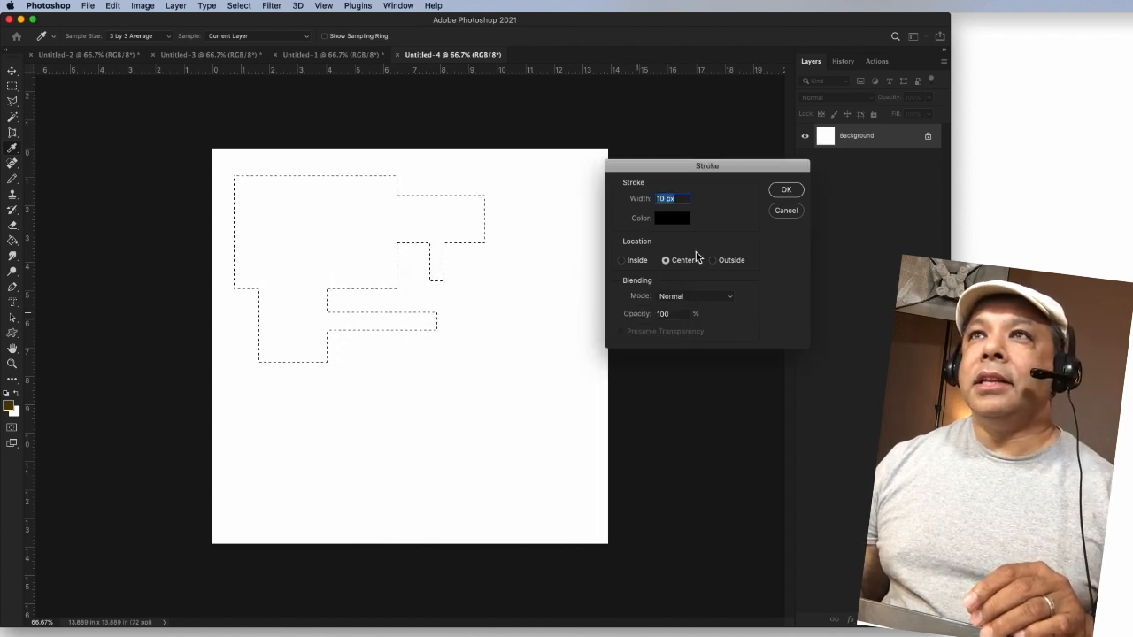
left_click(786, 189)
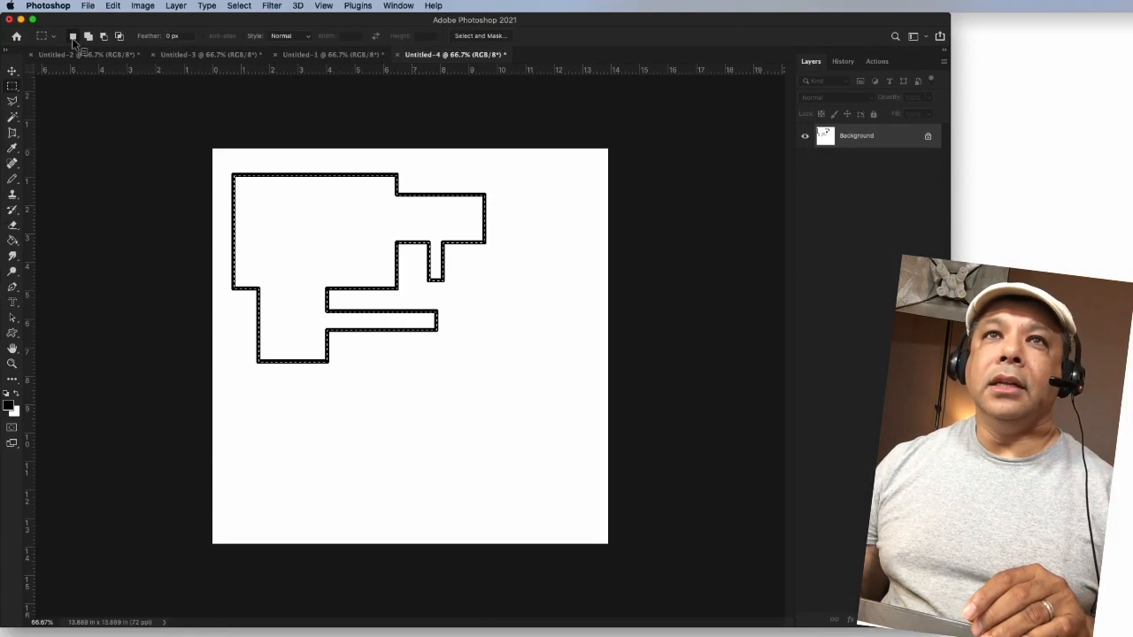
Step: Make a new wide rectangular selection in the canvas's lower-right area and subtract two notches from its top, one from its bottom and one from its right edge
left_click_drag(355, 368, 559, 491)
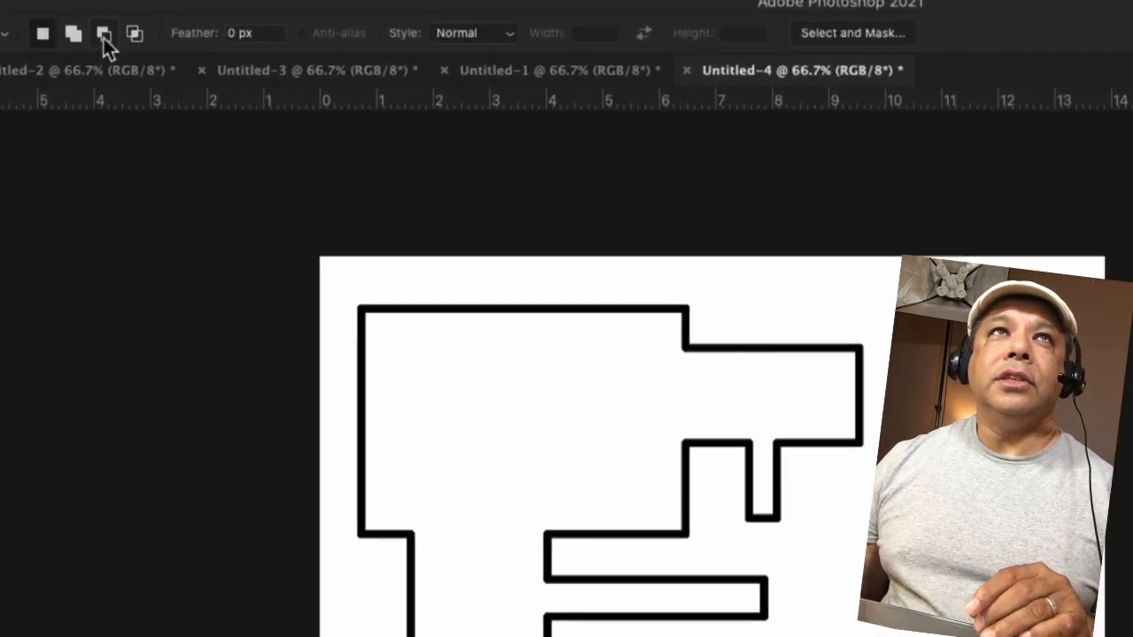
left_click(103, 35)
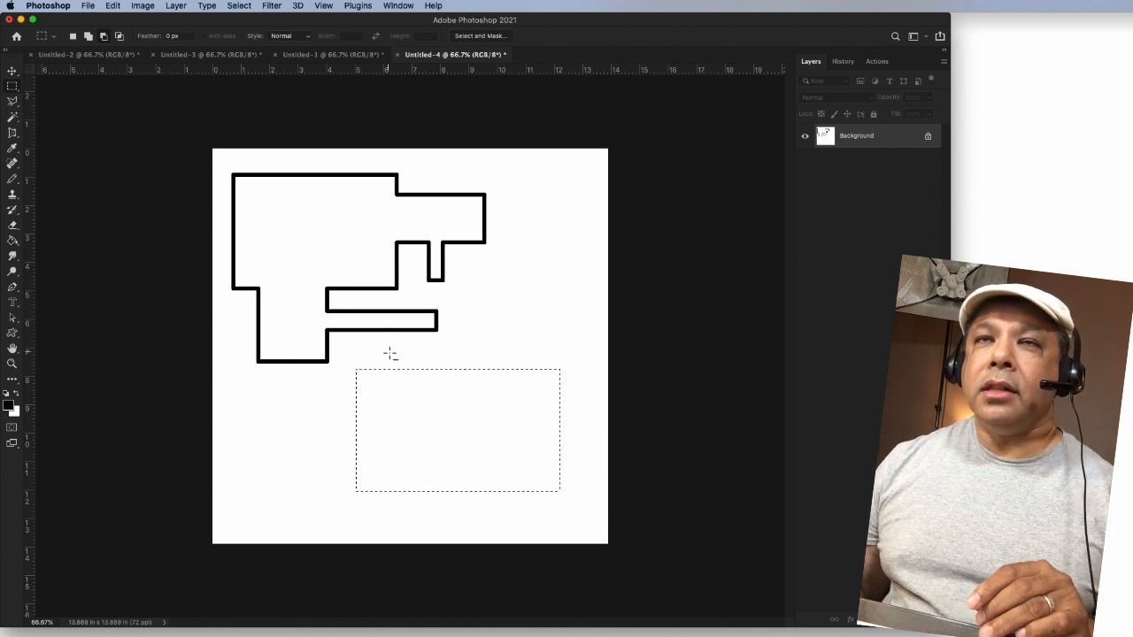
left_click_drag(375, 347, 426, 431)
left_click_drag(478, 355, 496, 413)
left_click_drag(435, 502, 470, 392)
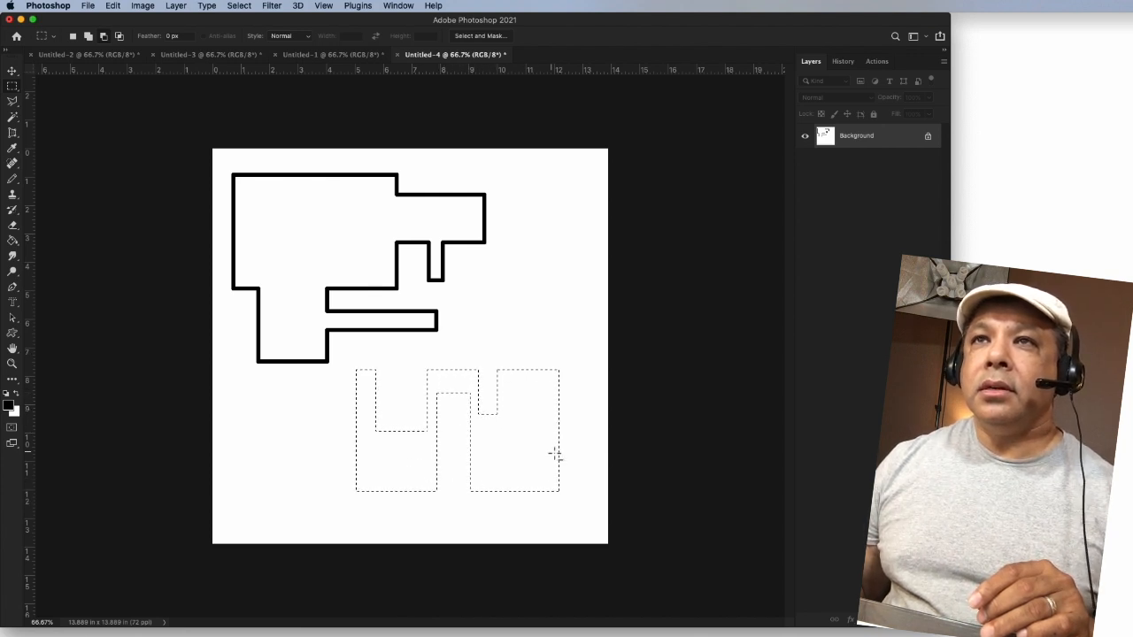
left_click_drag(572, 424, 504, 479)
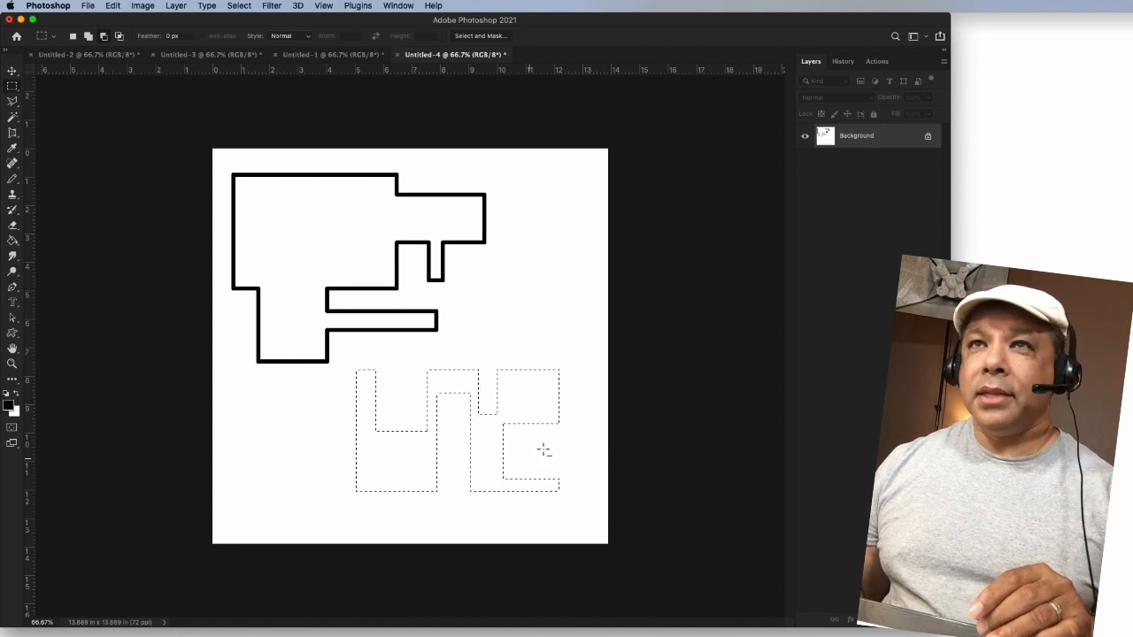
Step: Stroke the notched selection with a 10 px purple line (#910ef7) at Center location
right_click(535, 401)
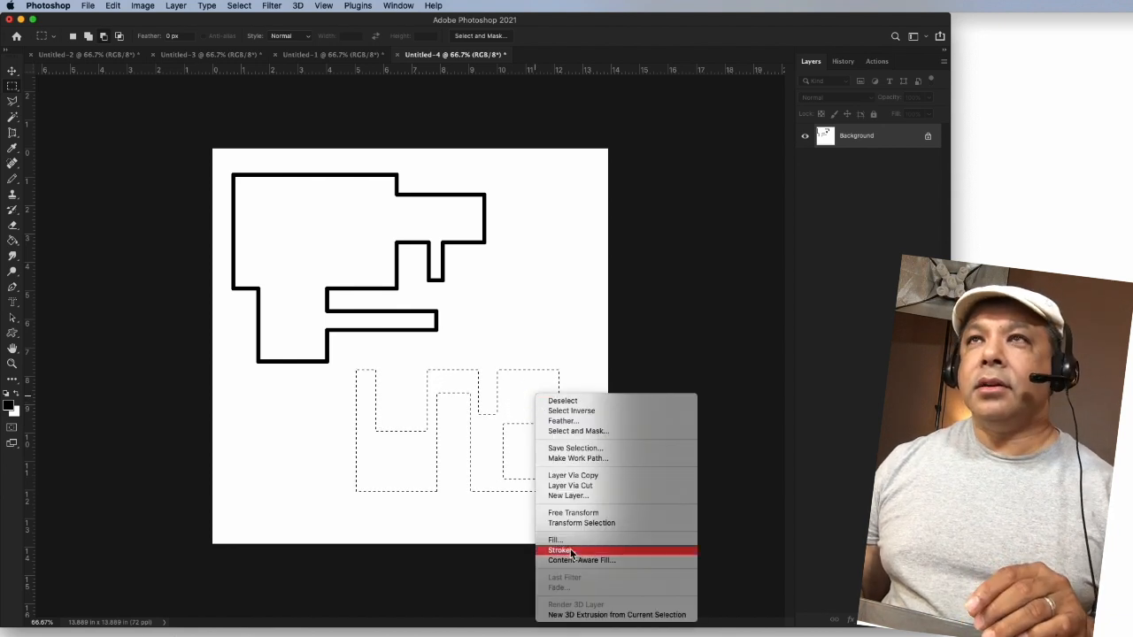
left_click(562, 550)
left_click(672, 217)
left_click(530, 354)
left_click(511, 323)
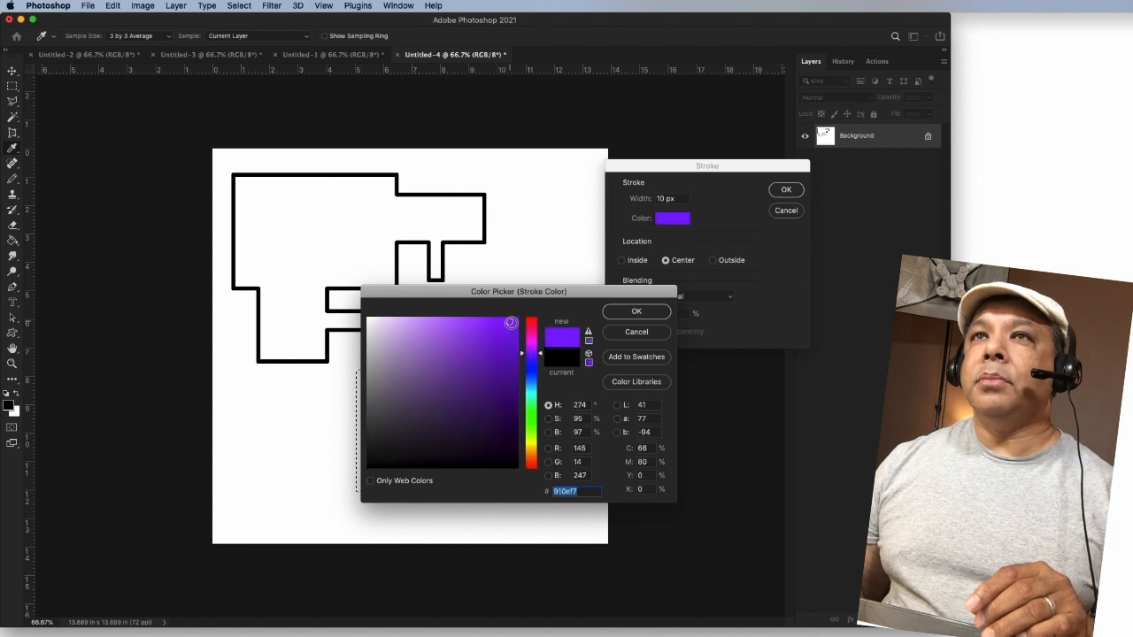
left_click(618, 316)
left_click(787, 190)
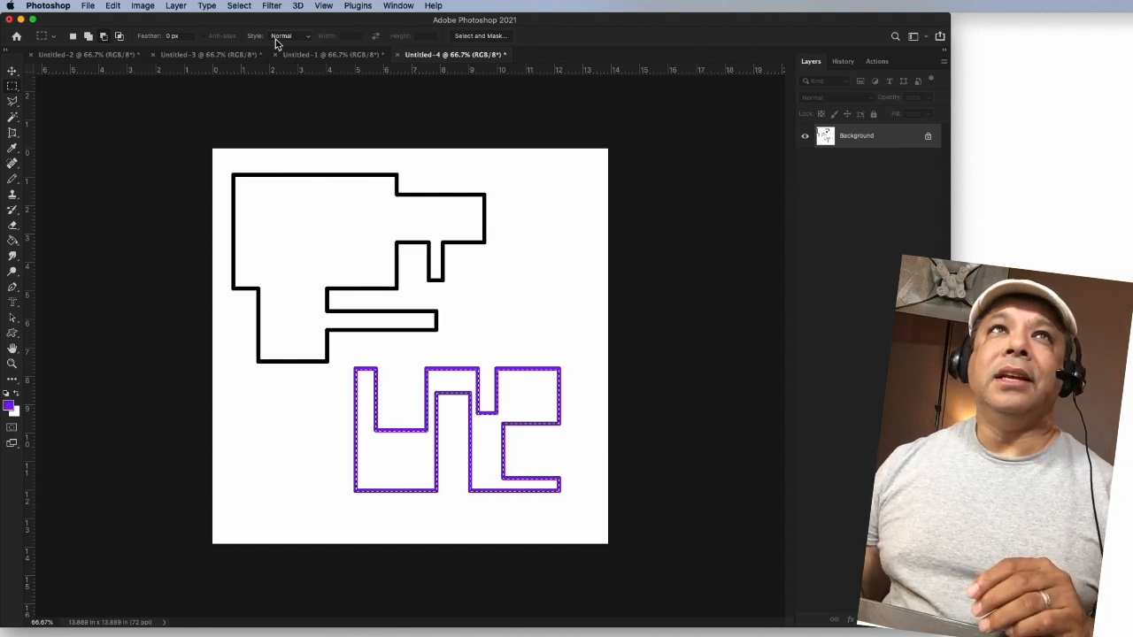
Step: Create a blank document from the recent 1000x1000 preset and draw a nearly square rectangular selection in the canvas's upper-left area
left_click(88, 7)
left_click(91, 19)
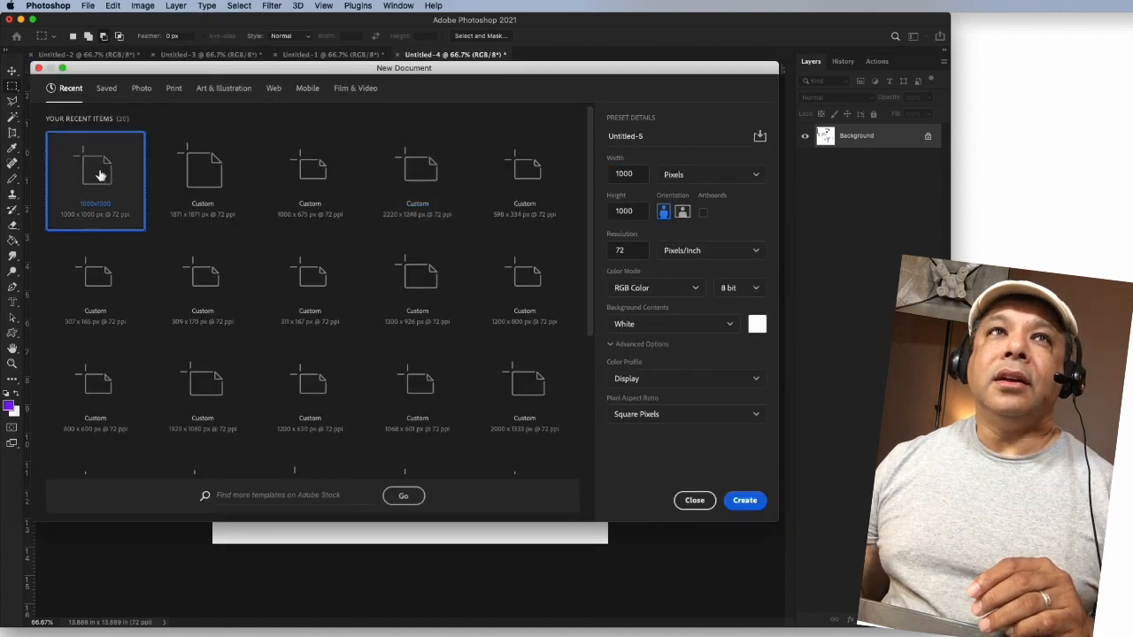
double_click(100, 173)
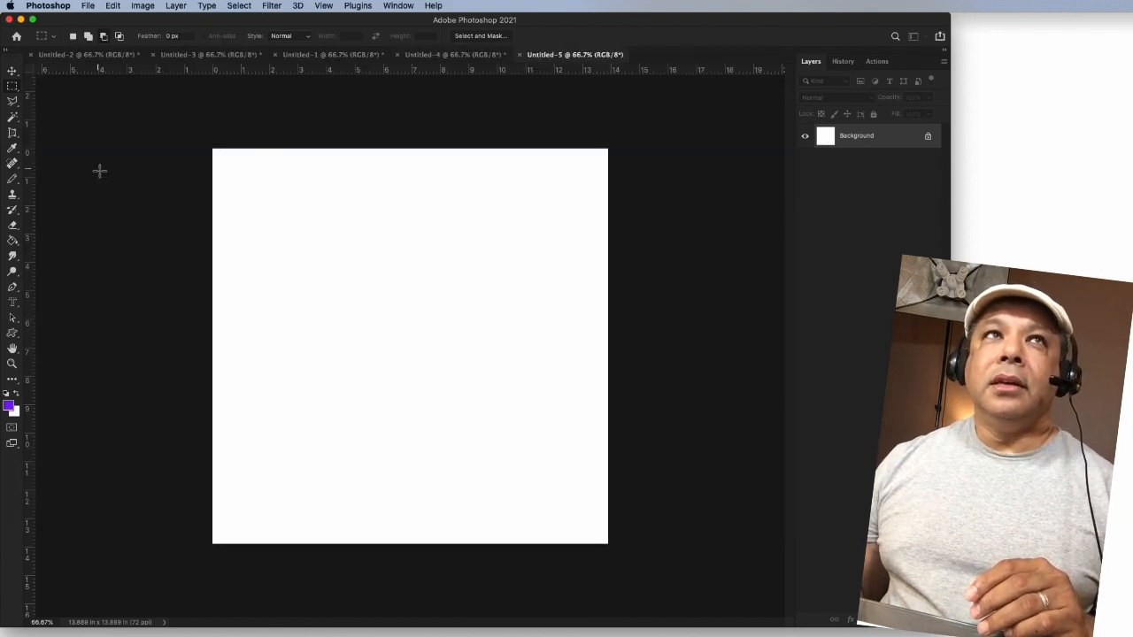
left_click_drag(235, 179, 387, 312)
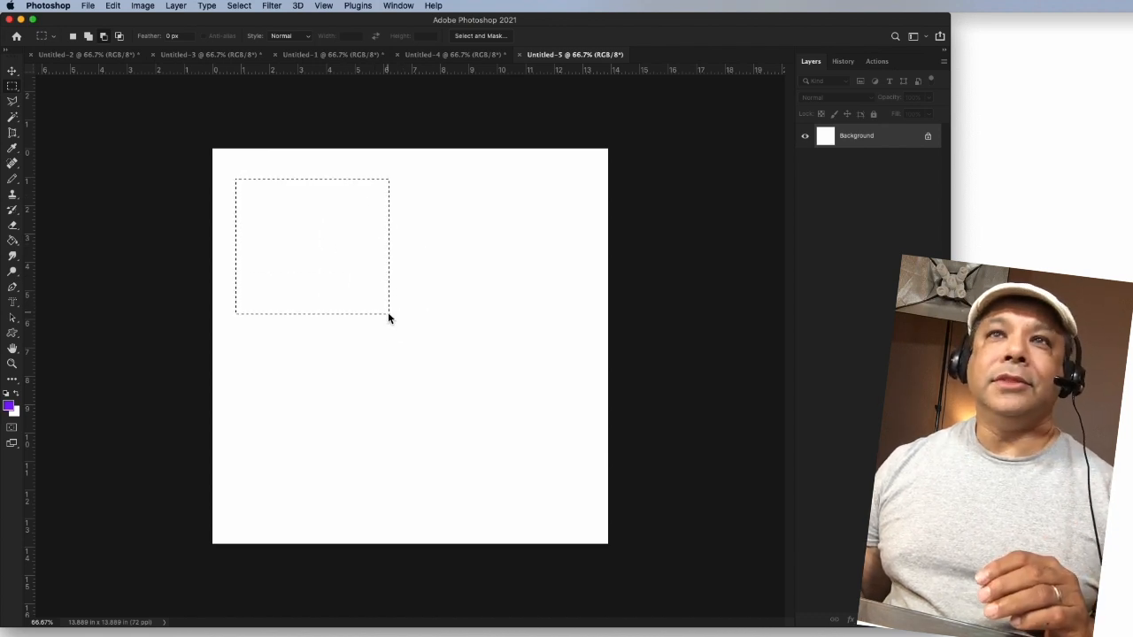
Step: Add two ellipses to the rectangular selection with the Elliptical Marquee tool, one bulging from its right edge and one from its bottom edge
left_click(12, 90)
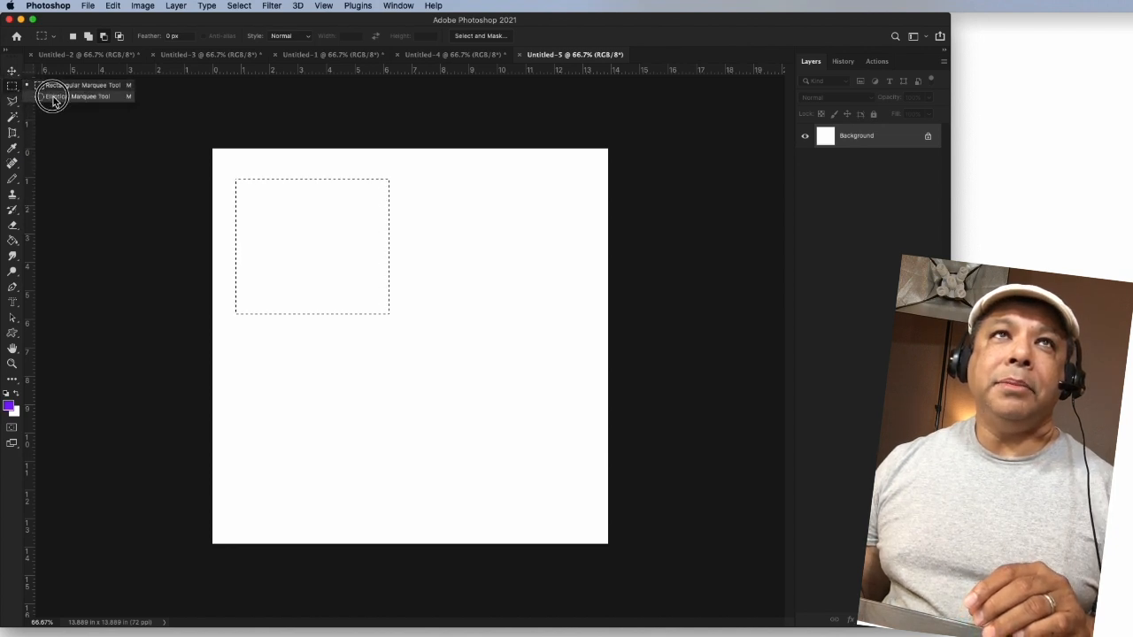
left_click(53, 97)
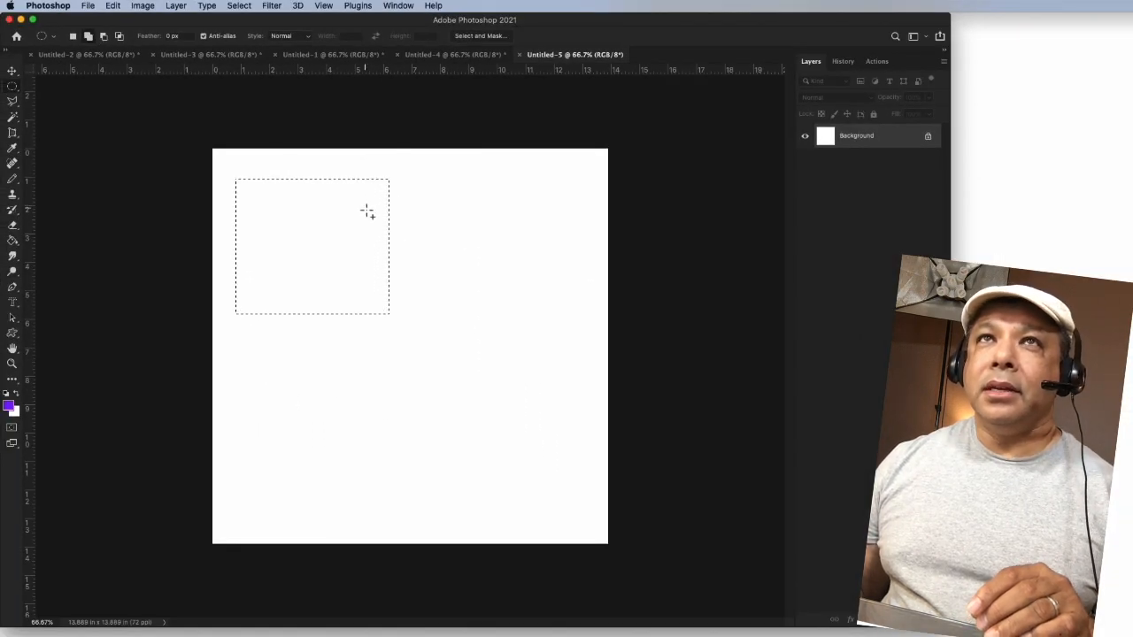
left_click_drag(374, 205, 487, 301)
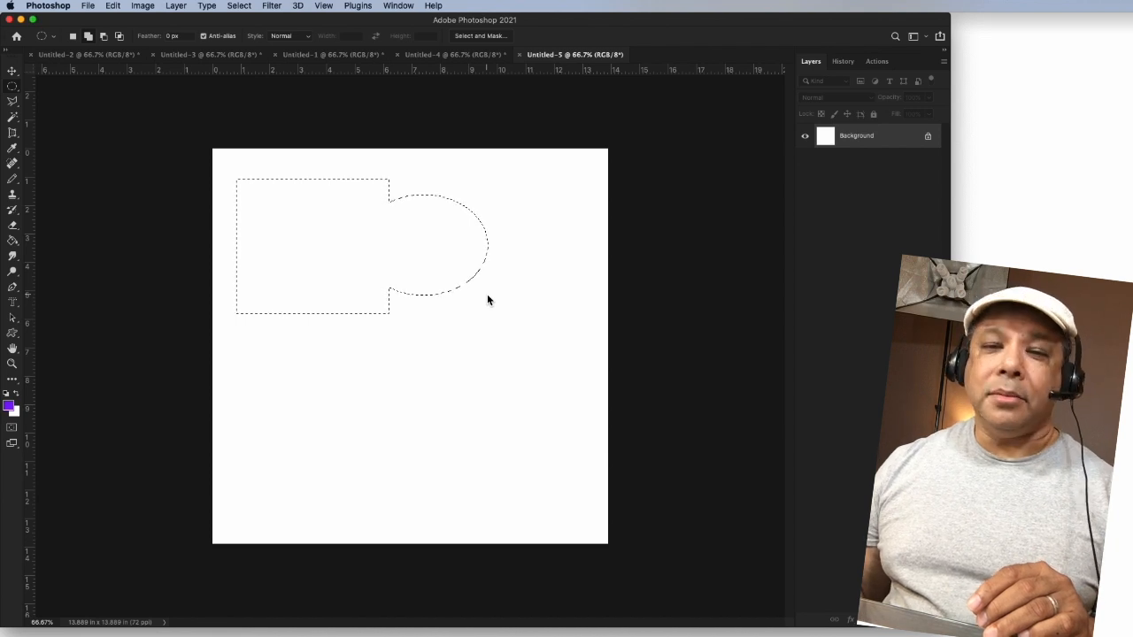
left_click_drag(263, 298, 328, 347)
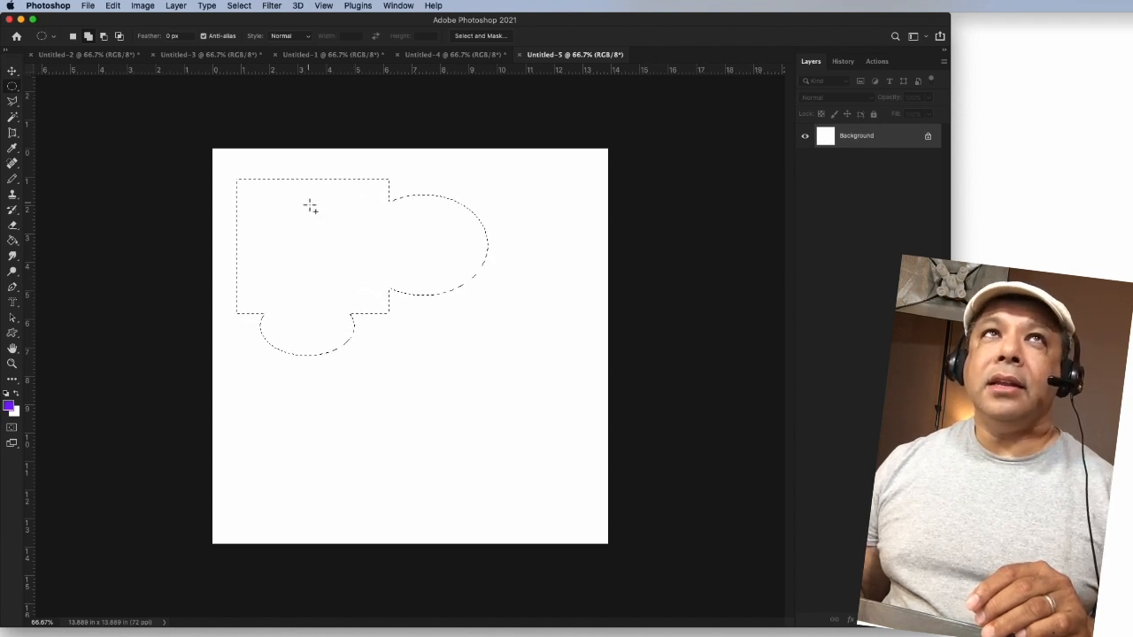
Step: Subtract ellipses from the selection's top edge, its right-hand bulge and its left edge
left_click(103, 38)
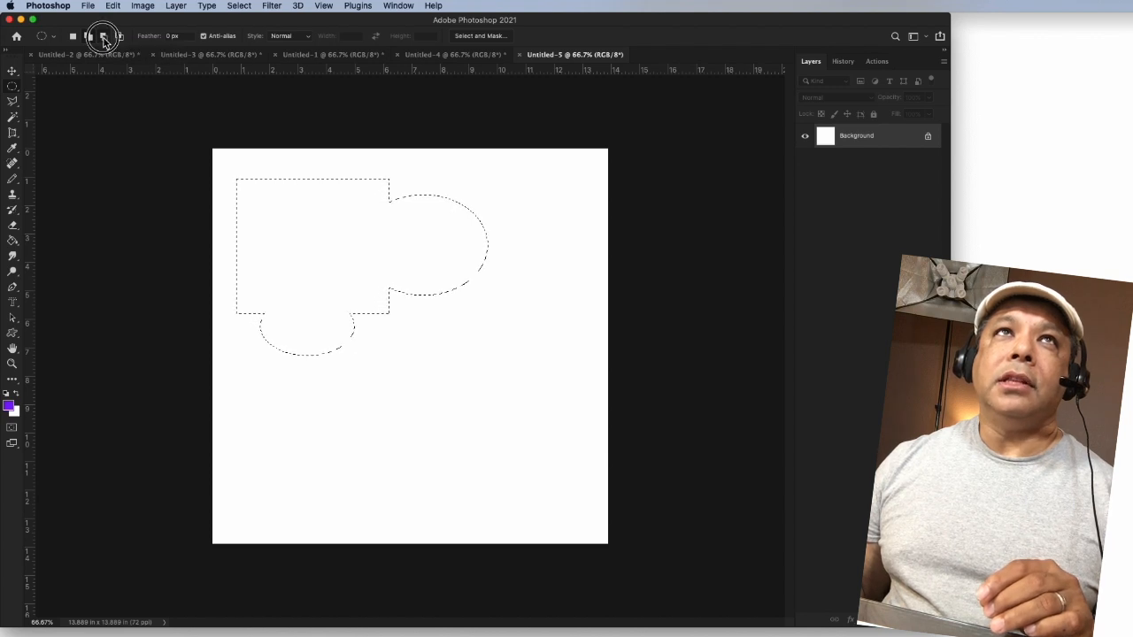
left_click_drag(282, 170, 362, 233)
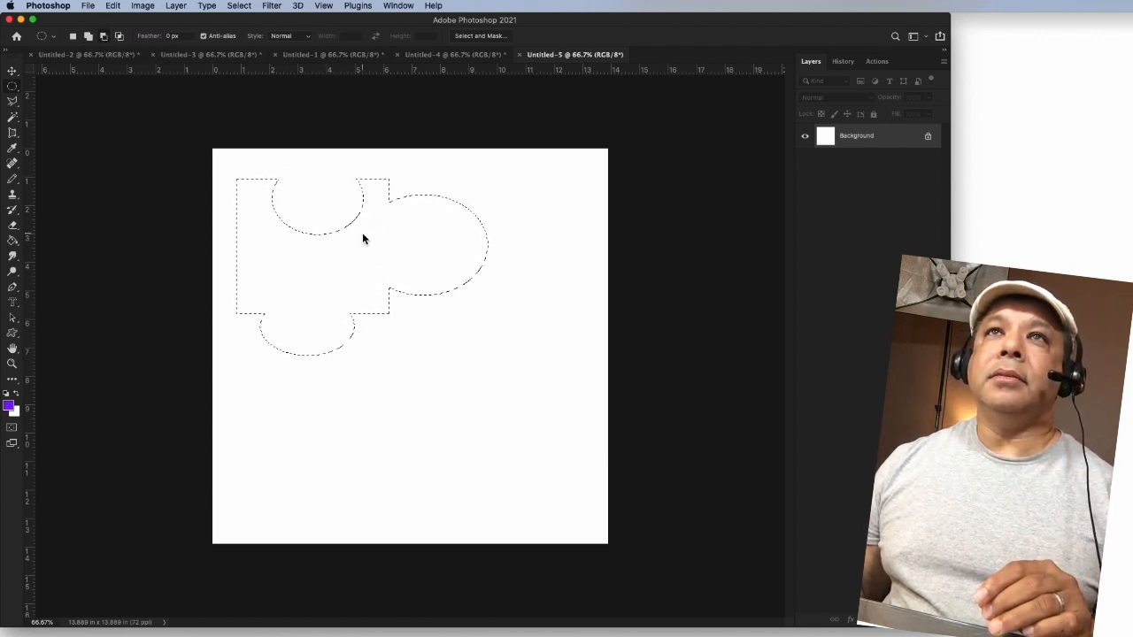
left_click_drag(533, 217, 412, 277)
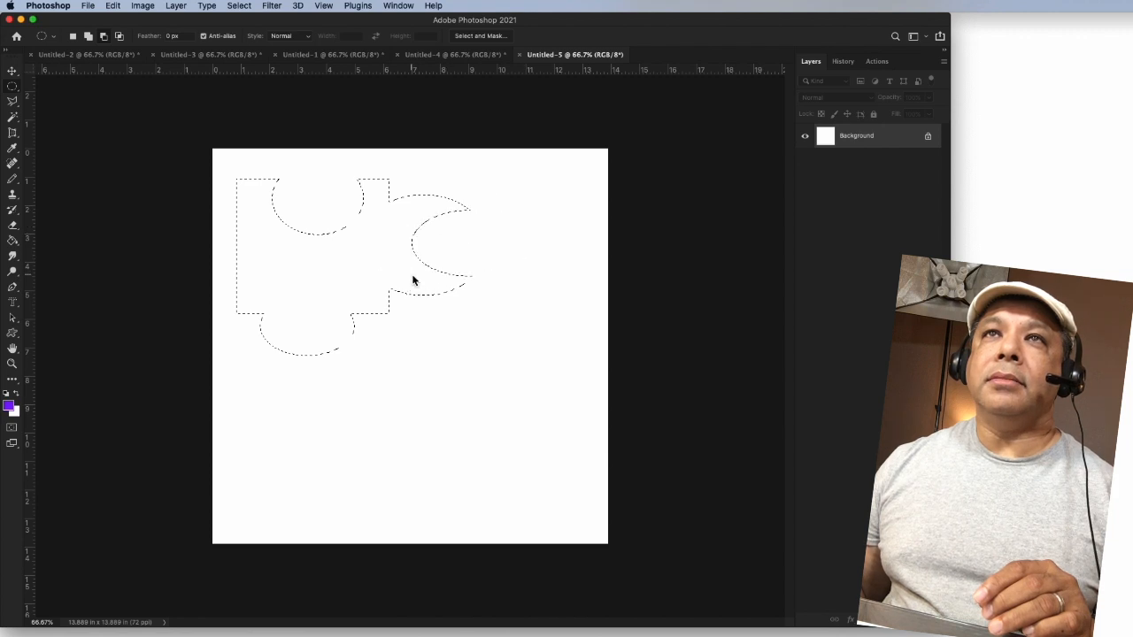
left_click_drag(228, 242, 286, 298)
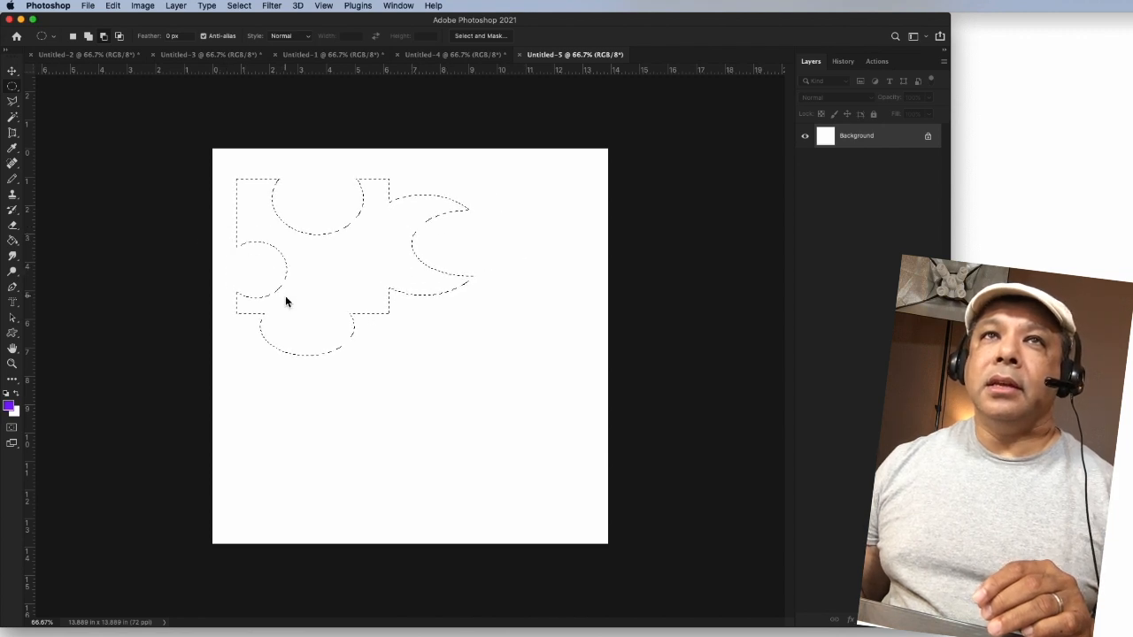
Step: Stroke the puzzle-like selection with a 10 px medium blue line at Center location and 100% opacity
right_click(318, 282)
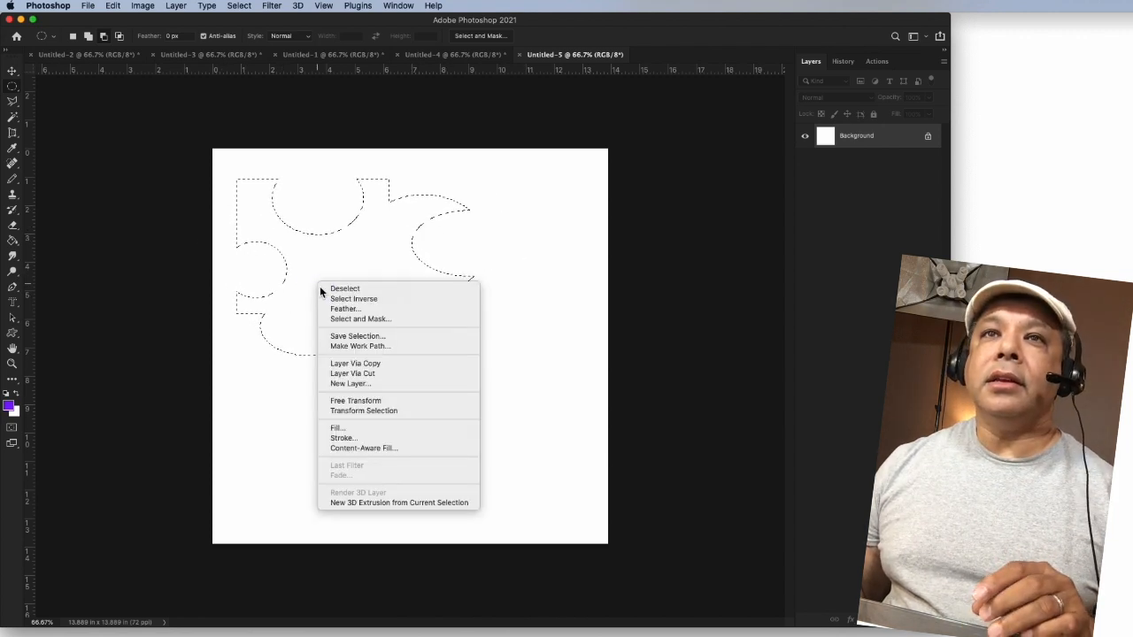
left_click(351, 439)
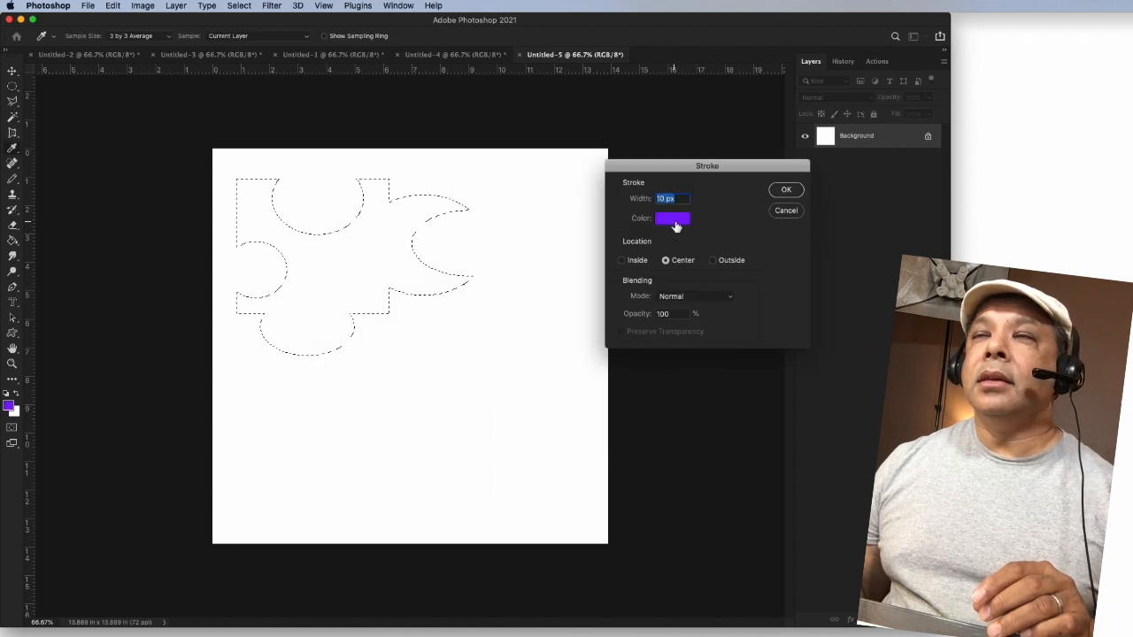
left_click(673, 219)
left_click_drag(536, 374, 535, 382)
left_click(488, 363)
left_click(635, 311)
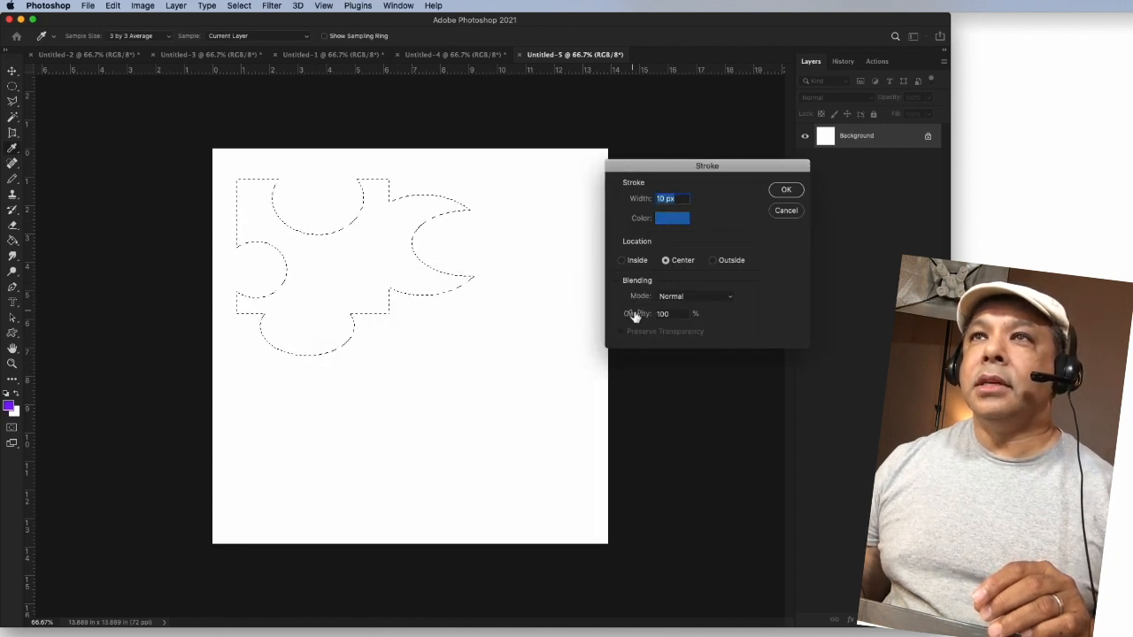
left_click(786, 189)
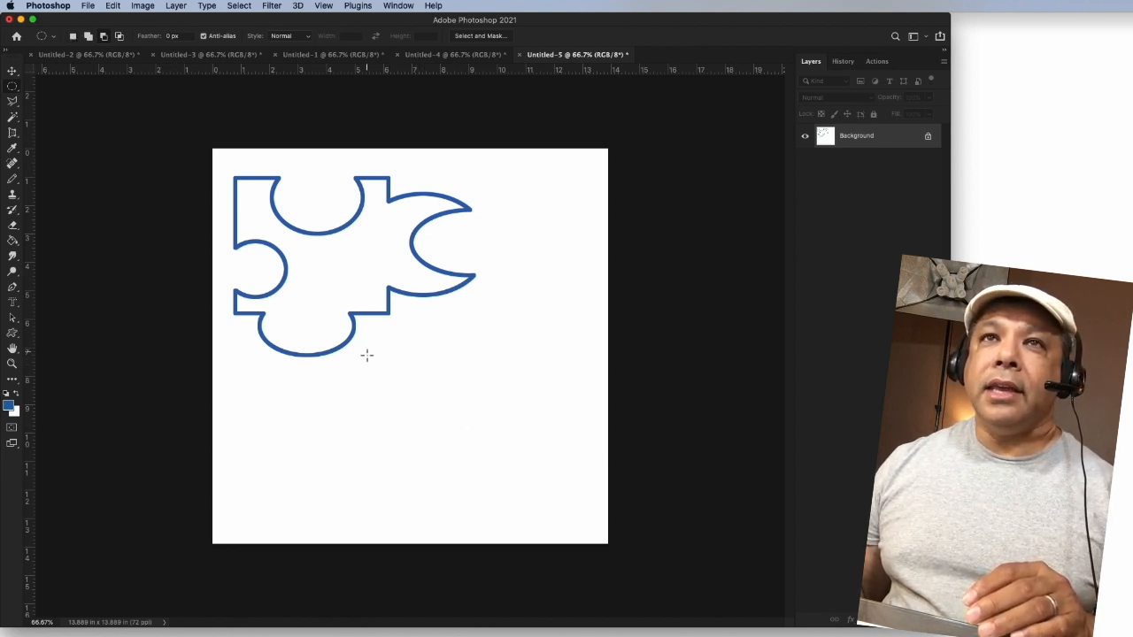
Step: Draw a circular selection below the blue outline and add thin rectangular arms around it with the Rectangular Marquee tool
left_click_drag(352, 372, 493, 508)
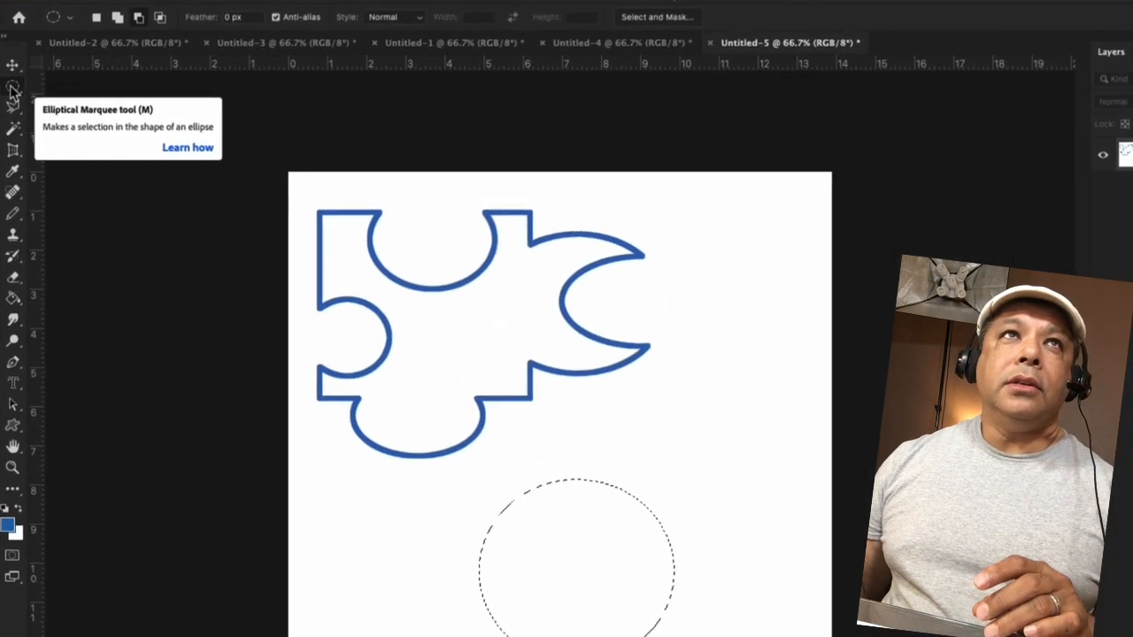
left_click(13, 89)
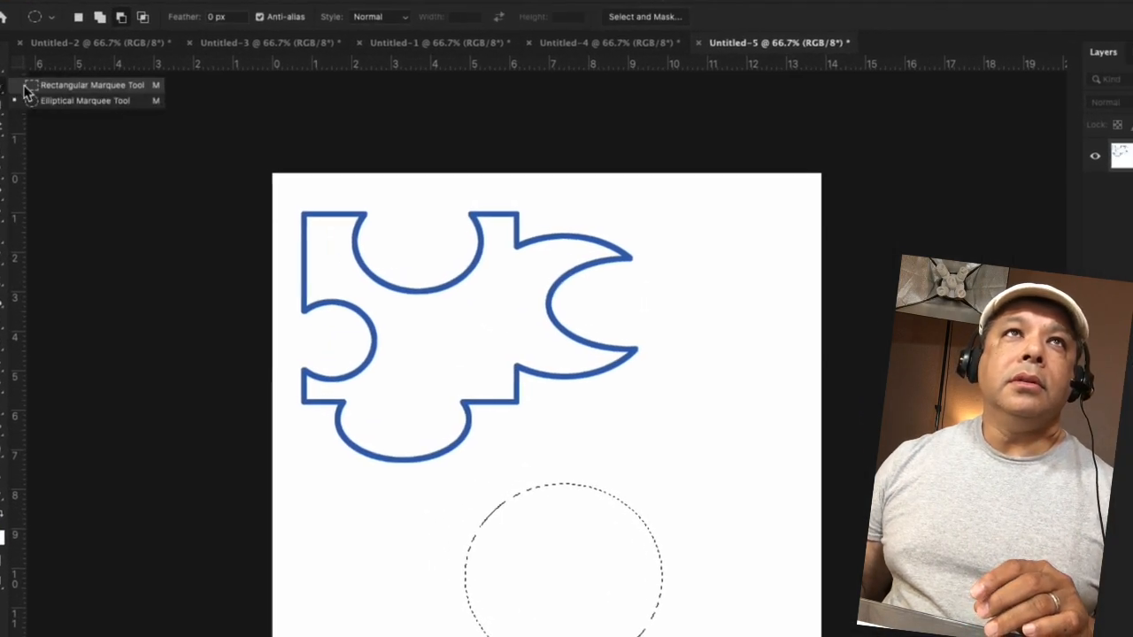
left_click(36, 87)
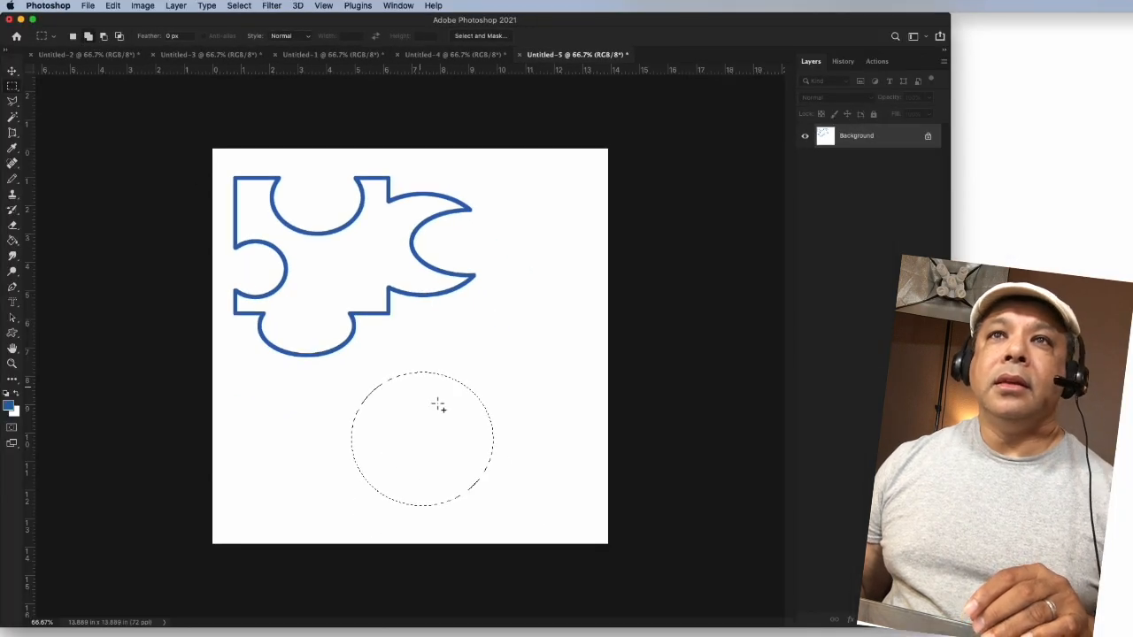
left_click_drag(441, 386, 568, 407)
left_click_drag(301, 481, 273, 484)
left_click_drag(376, 409, 390, 329)
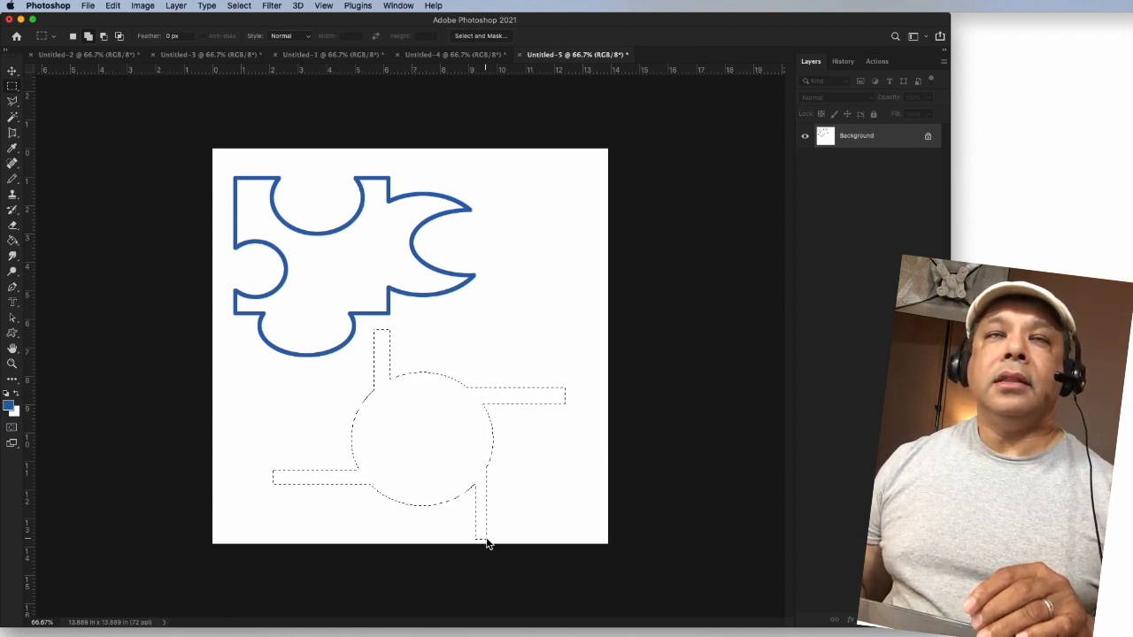
Step: Subtract thin rectangles from the top, left, bottom and right edges of the circle in the armed selection
left_click(104, 38)
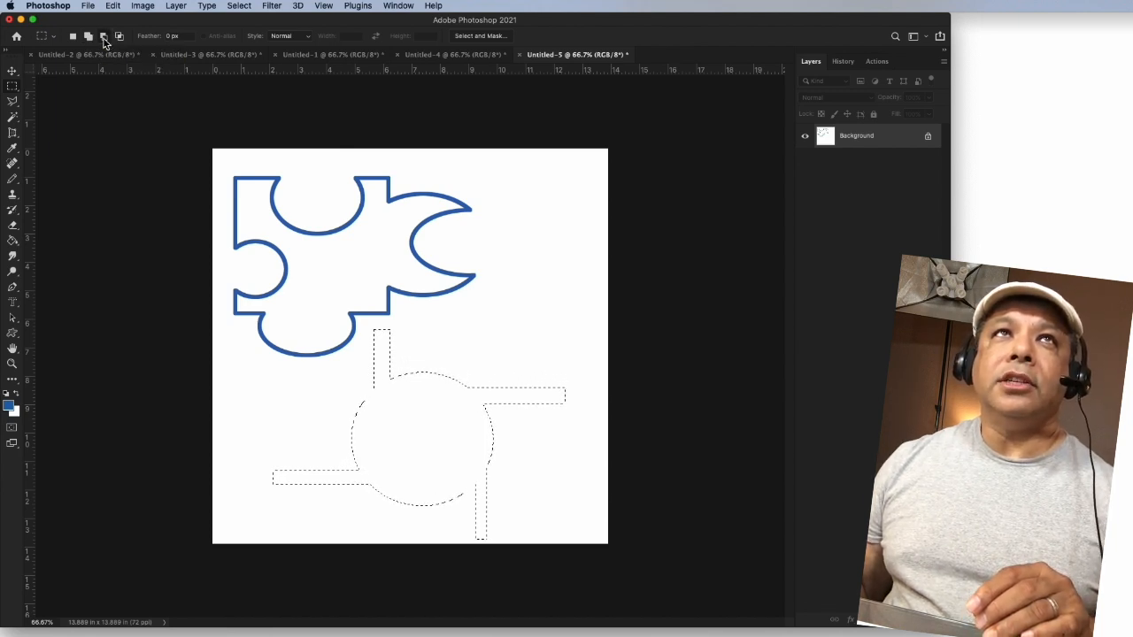
left_click_drag(417, 358, 441, 440)
left_click_drag(338, 417, 395, 436)
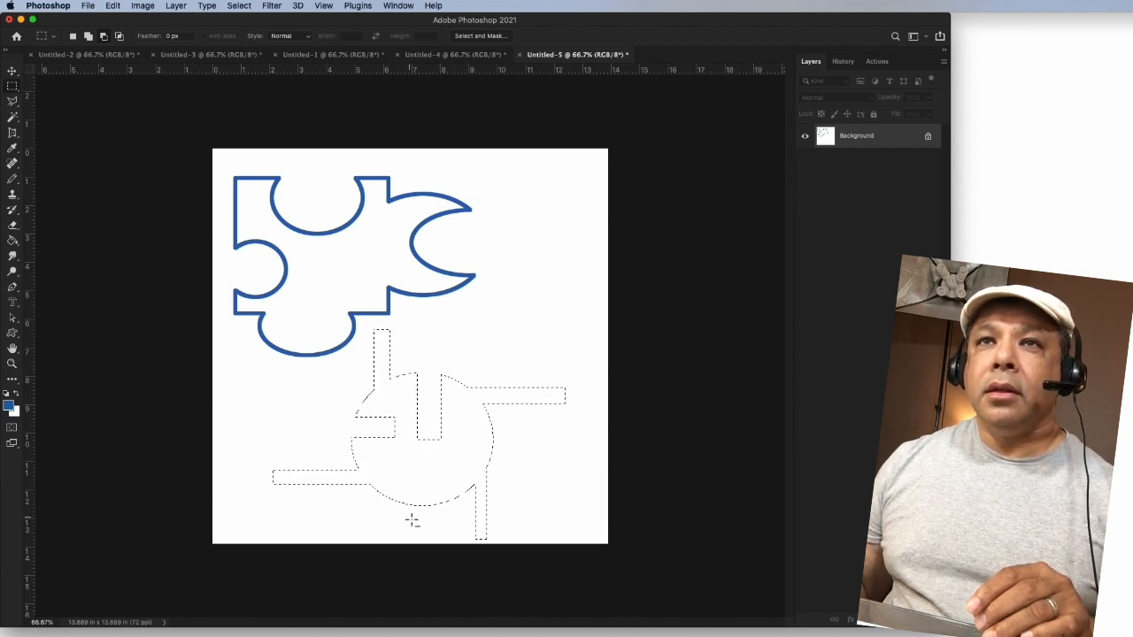
left_click_drag(437, 513, 457, 461)
left_click_drag(509, 434, 462, 445)
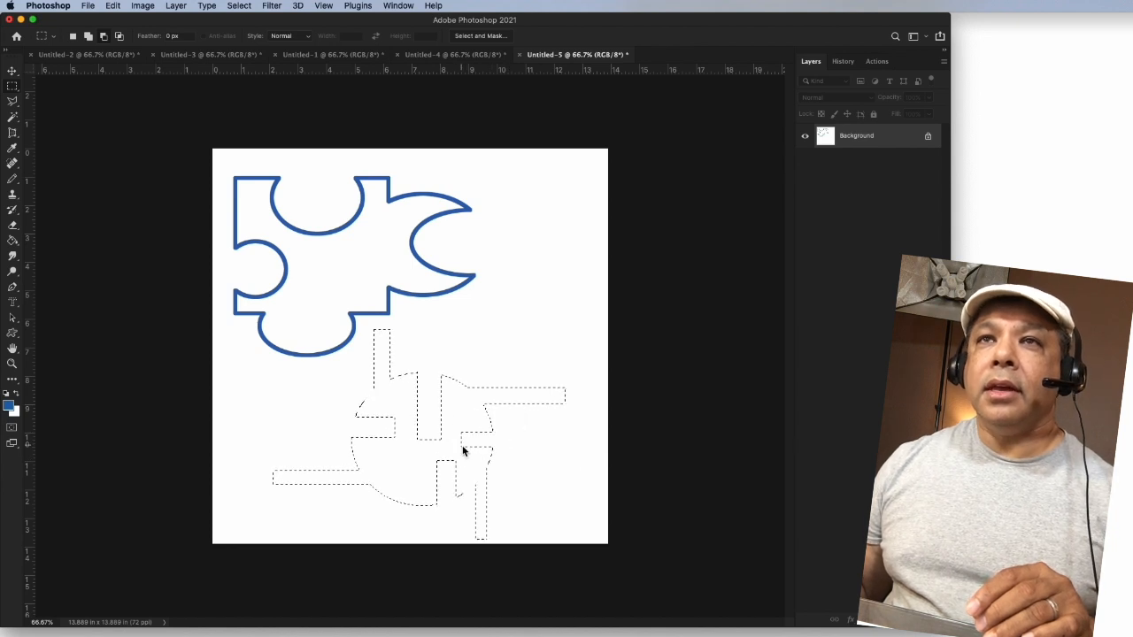
Step: Stroke the armed circular selection with a 10 px crimson line (#ed0c5b) at Center location and 100% opacity
right_click(464, 405)
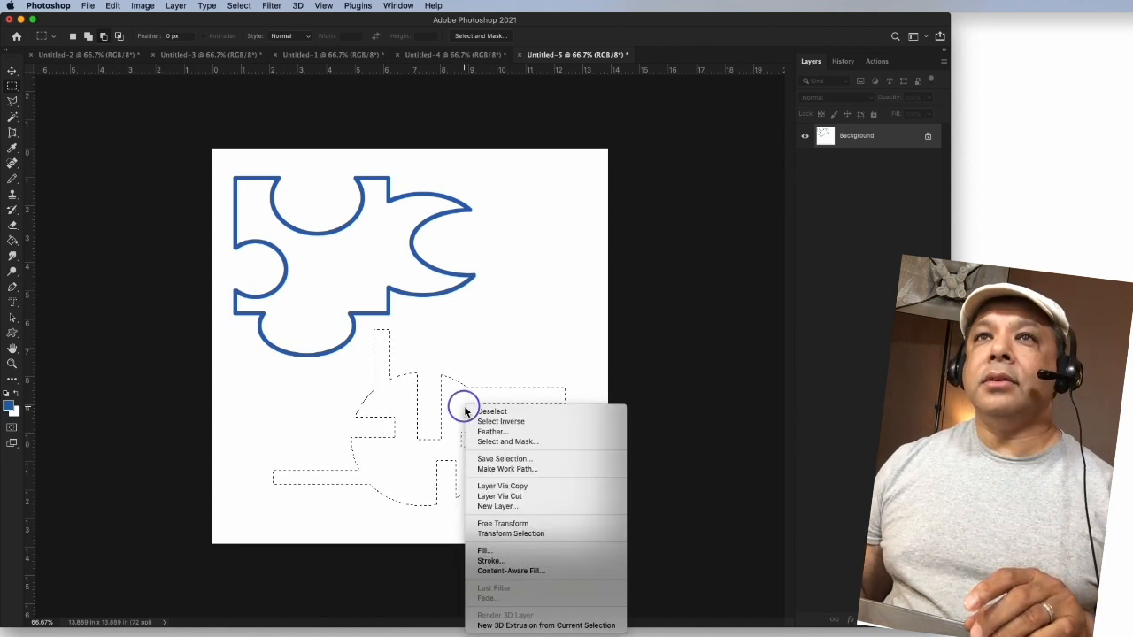
left_click(489, 561)
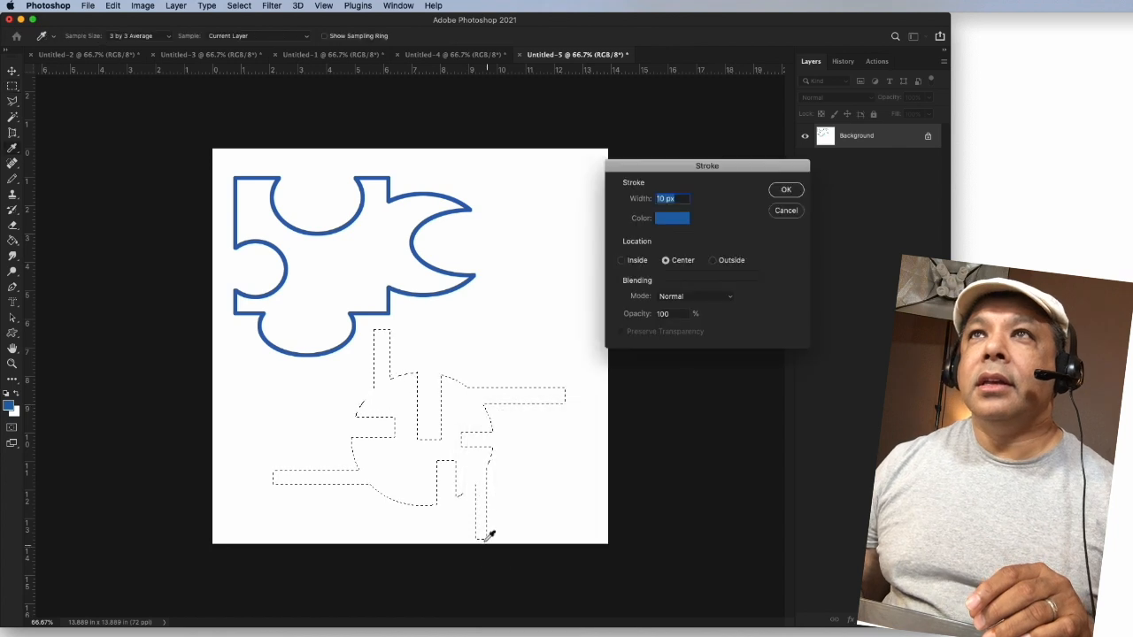
left_click(671, 221)
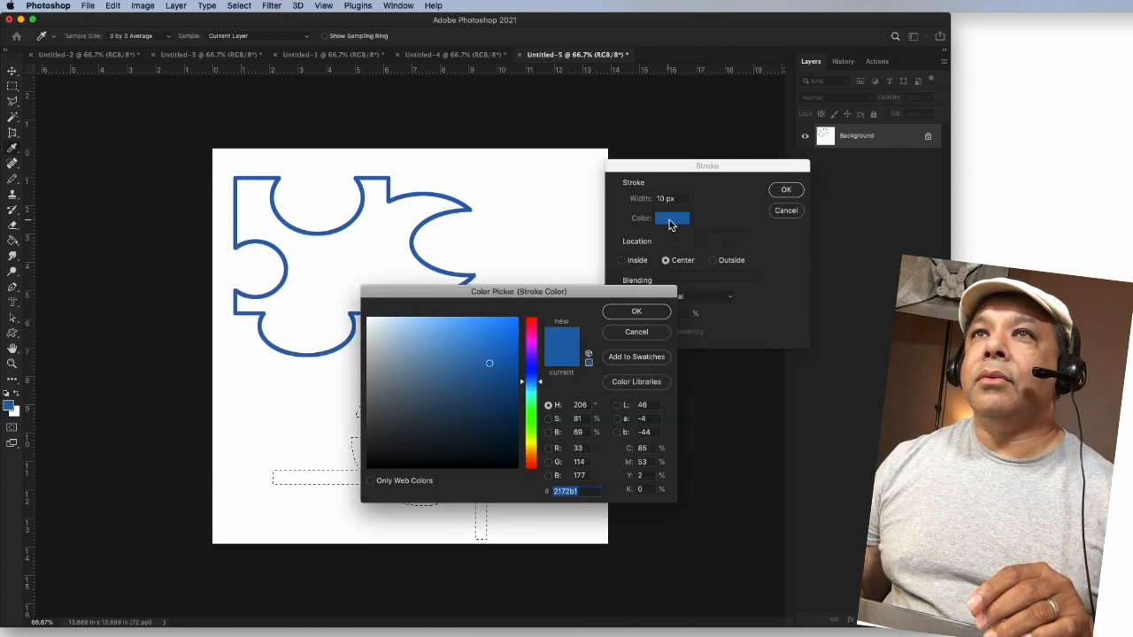
left_click(531, 326)
left_click(512, 327)
left_click(636, 312)
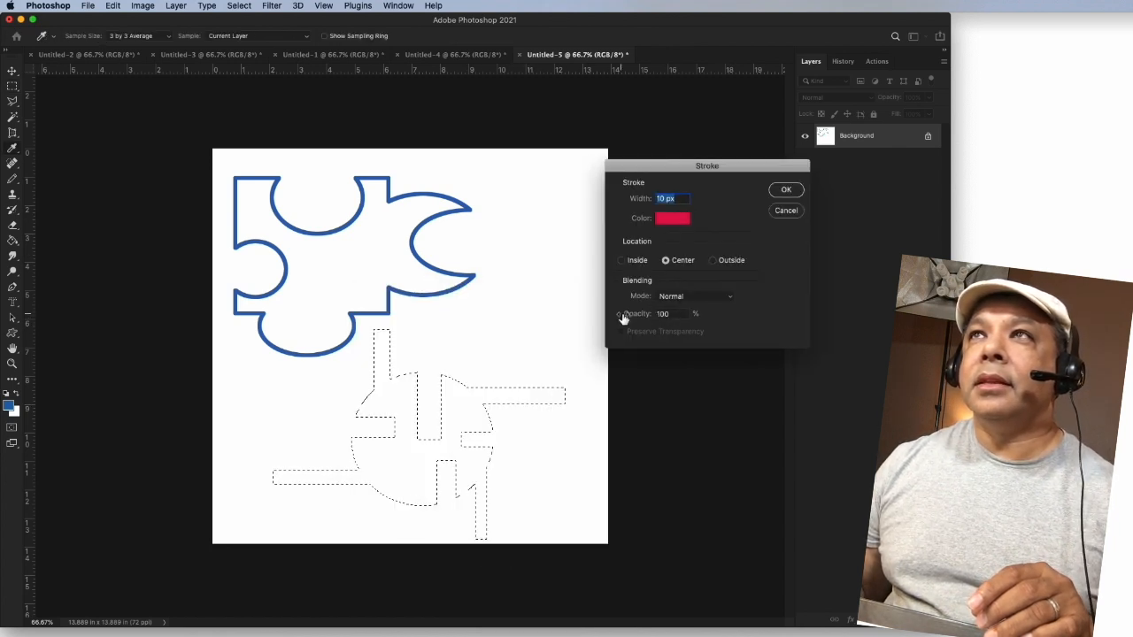
left_click(786, 190)
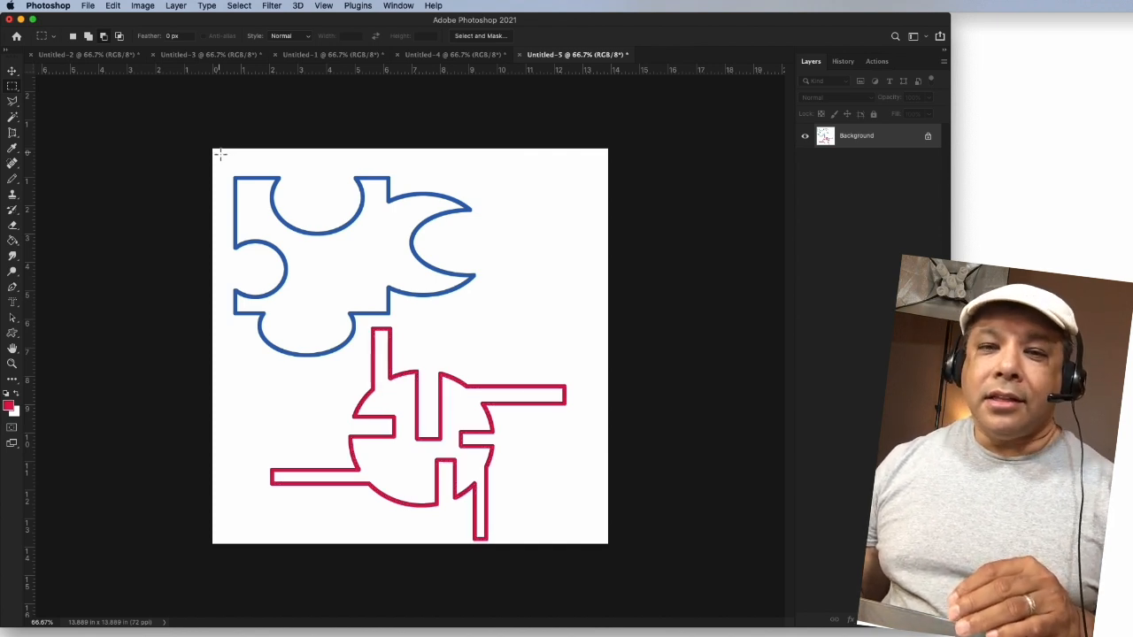
Step: Create a new blank square document with the same preset as the earlier ones
left_click(87, 6)
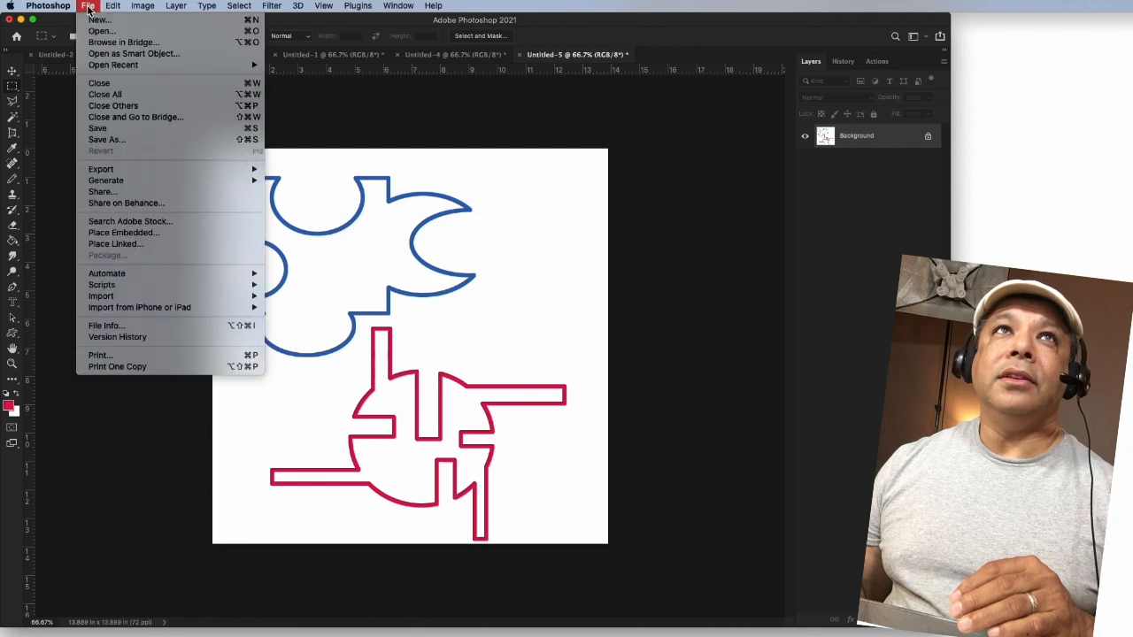
left_click(95, 23)
double_click(113, 167)
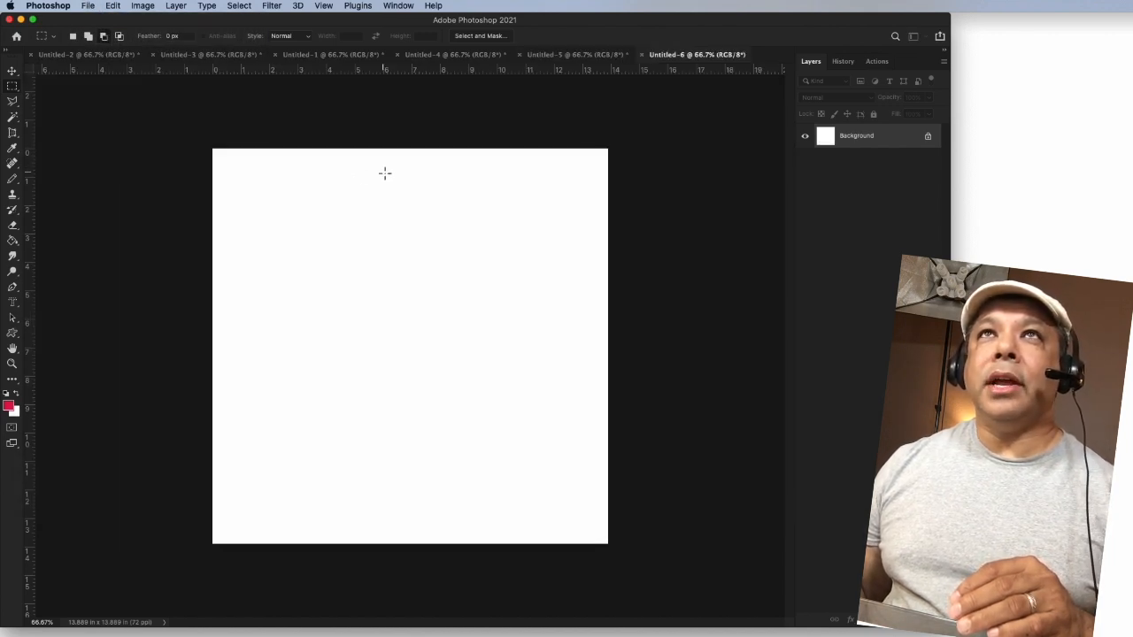
Step: Review the earlier shape documents one by one, from Untitled-2 to Untitled-5, and return to the blank Untitled-6
left_click(64, 56)
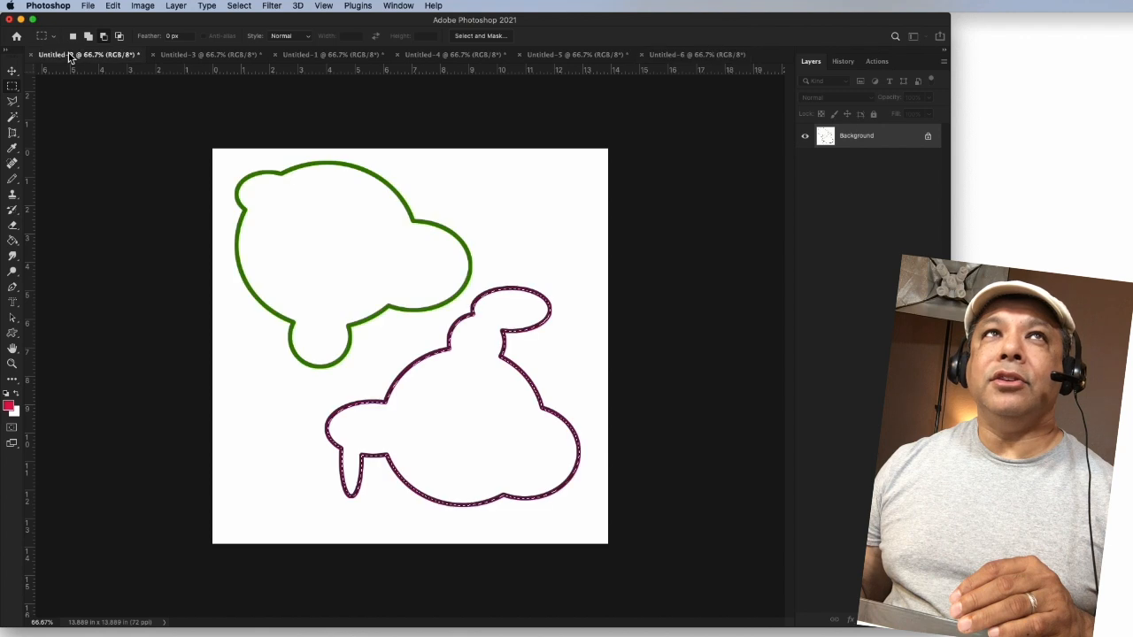
left_click(191, 57)
left_click(285, 59)
left_click(410, 58)
left_click(556, 56)
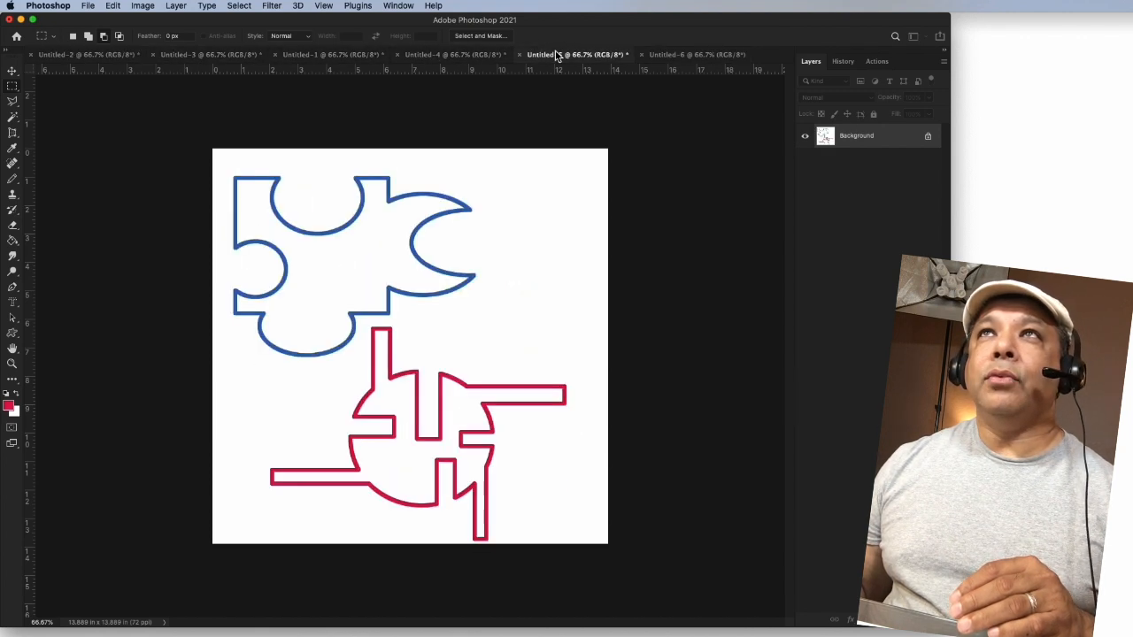
left_click(680, 56)
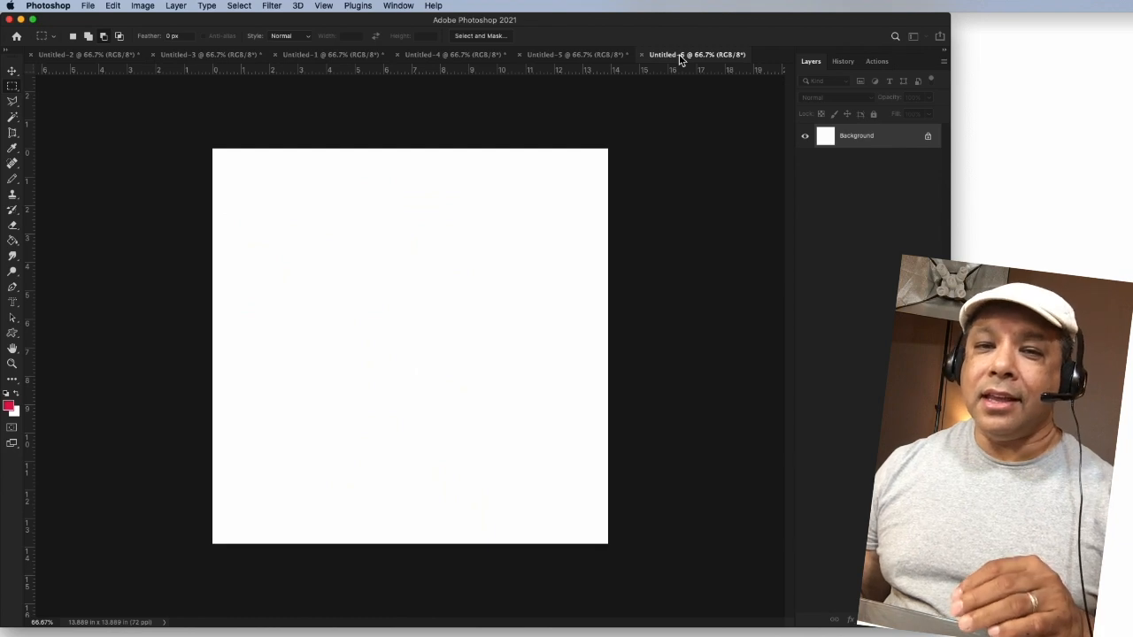
Step: Draw a closed, wavy freehand selection down the left half of the canvas with the Lasso tool
right_click(17, 102)
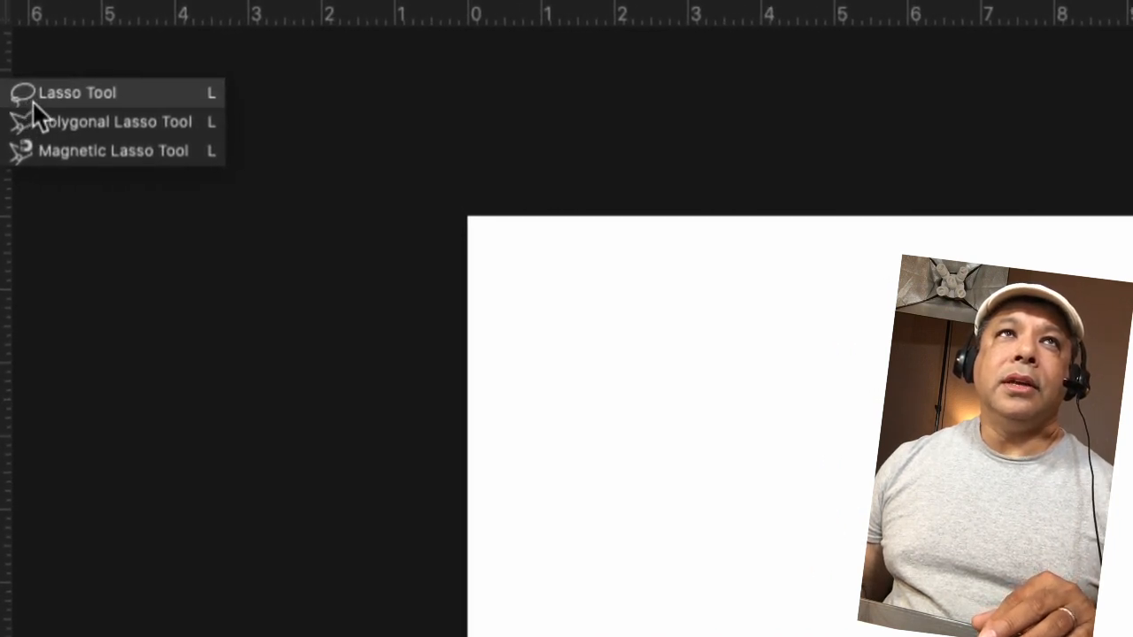
left_click(32, 94)
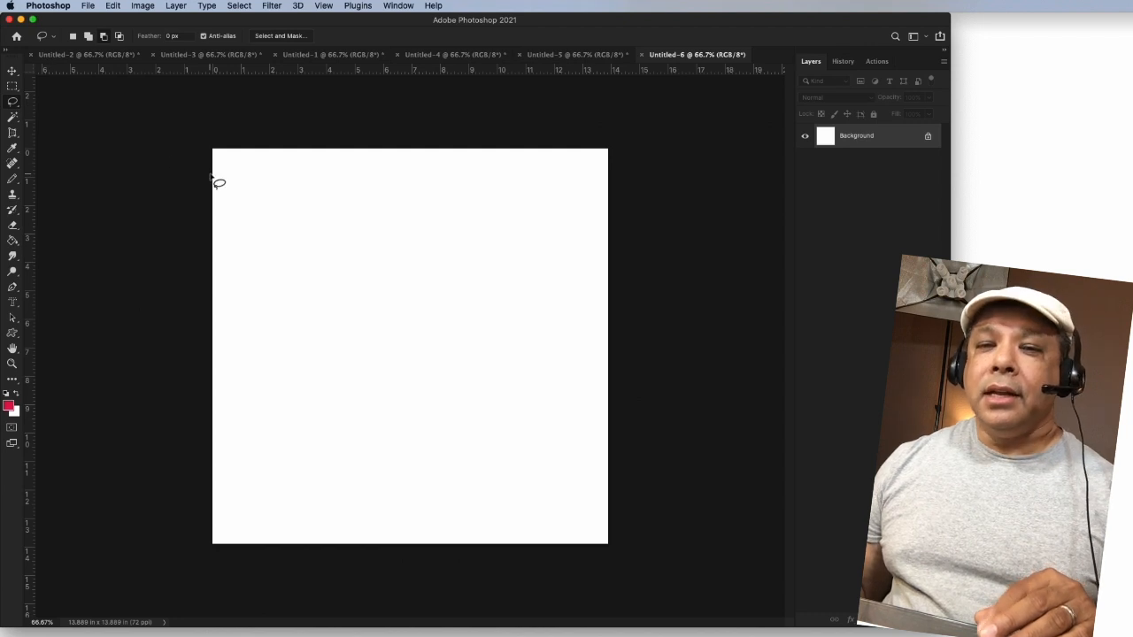
mouse_move(247, 175)
left_mouse_down()
mouse_move(336, 187)
mouse_move(306, 214)
mouse_move(386, 231)
mouse_move(371, 249)
mouse_move(424, 292)
mouse_move(405, 330)
mouse_move(355, 357)
mouse_move(439, 363)
mouse_move(426, 386)
mouse_move(333, 405)
mouse_move(292, 380)
mouse_move(332, 339)
mouse_move(289, 287)
mouse_move(311, 260)
mouse_move(219, 229)
mouse_move(271, 191)
mouse_move(241, 184)
left_mouse_up()
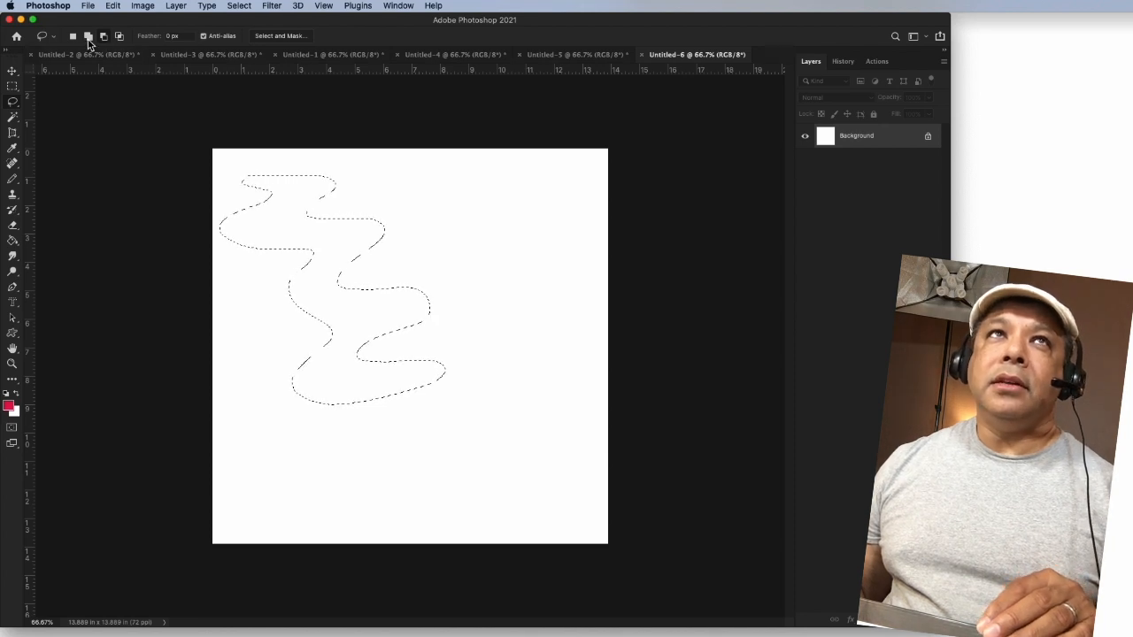
Step: Add three freehand lobes to the wavy selection, on its upper right side, left side and bottom edge
left_click(87, 40)
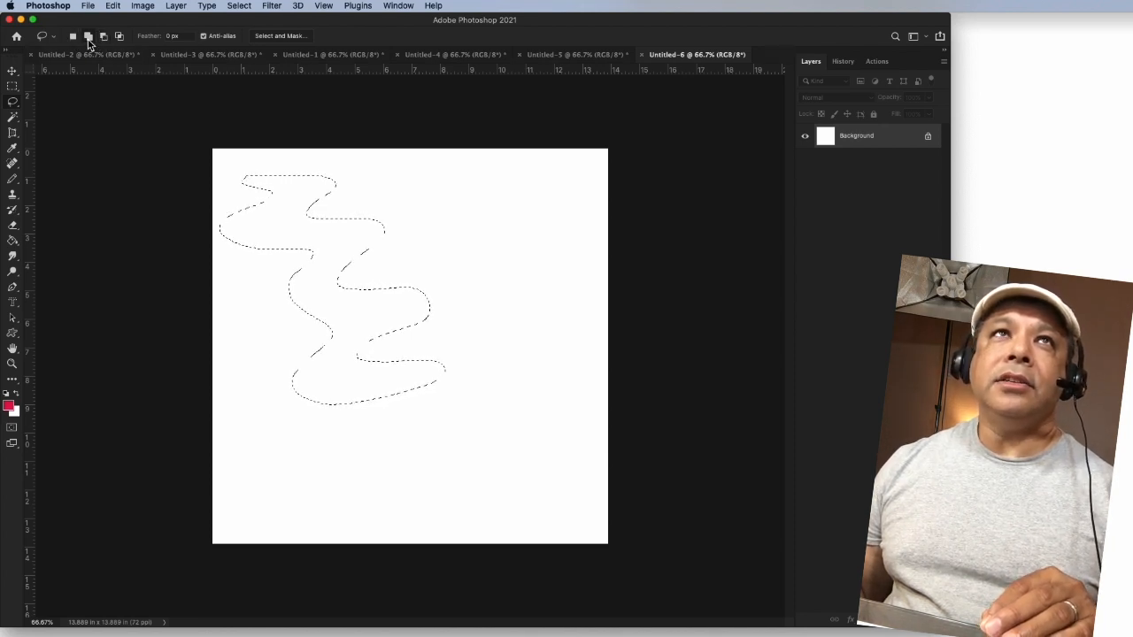
mouse_move(377, 243)
left_mouse_down()
mouse_move(389, 237)
mouse_move(421, 262)
mouse_move(377, 277)
left_mouse_up()
mouse_move(306, 299)
left_mouse_down()
mouse_move(262, 322)
mouse_move(260, 341)
mouse_move(323, 338)
left_mouse_up()
mouse_move(331, 392)
left_mouse_down()
mouse_move(367, 471)
mouse_move(429, 451)
mouse_move(357, 382)
left_mouse_up()
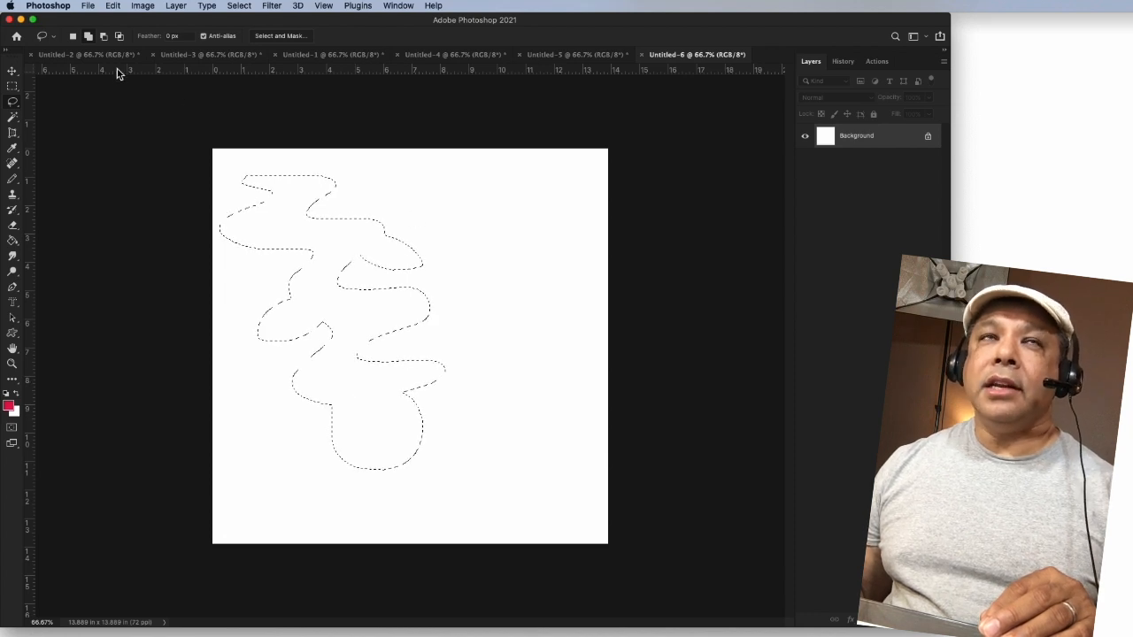
Step: Subtract four freehand bites from the wavy selection, at its lower right, upper left, lower left and top edges
left_click(104, 37)
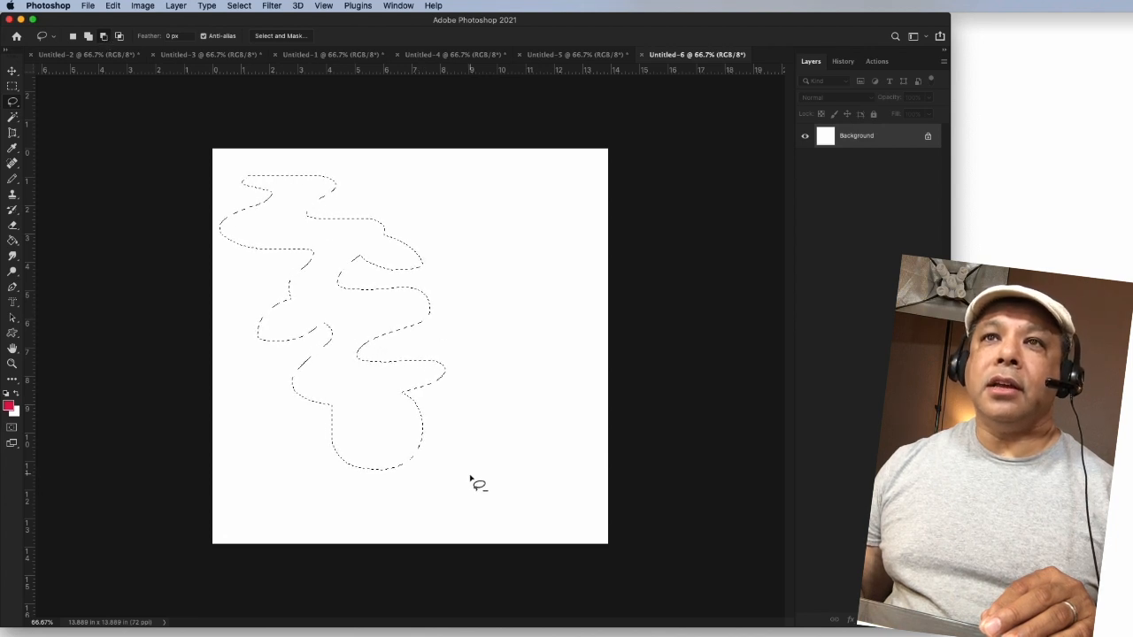
mouse_move(447, 438)
left_mouse_down()
mouse_move(393, 433)
mouse_move(375, 462)
mouse_move(394, 496)
mouse_move(459, 468)
mouse_move(447, 442)
left_mouse_up()
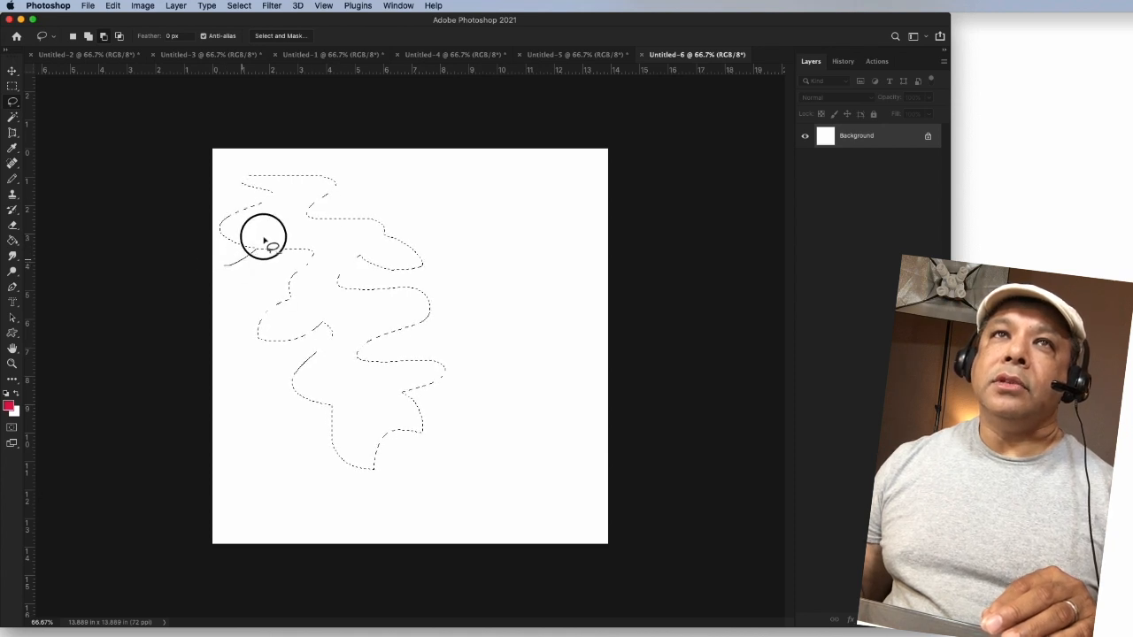
mouse_move(261, 362)
left_mouse_down()
mouse_move(322, 375)
mouse_move(325, 389)
mouse_move(251, 370)
left_mouse_up()
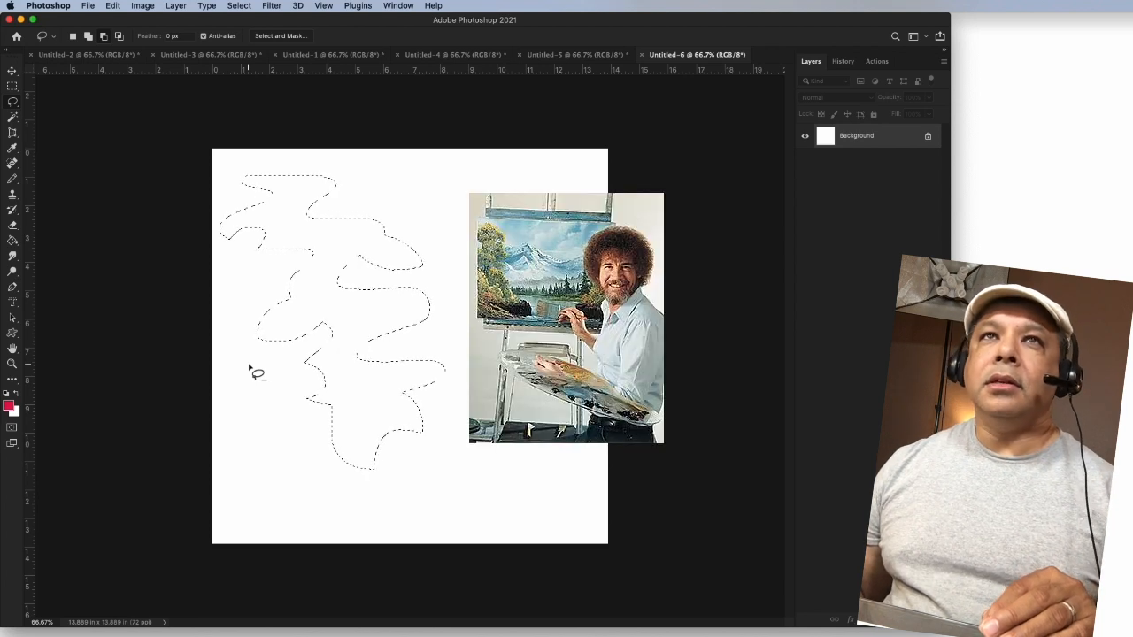
mouse_move(338, 203)
left_mouse_down()
mouse_move(336, 234)
mouse_move(354, 210)
left_mouse_up()
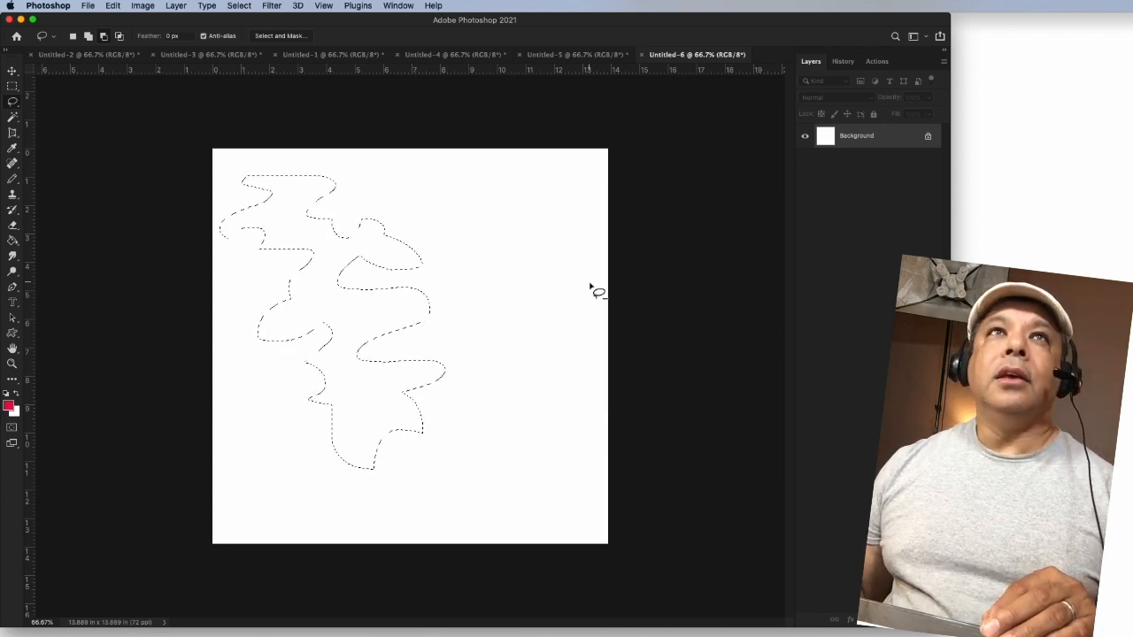
Step: Stroke the wavy selection with a 10 px medium green line at Center location and 100% opacity, and deselect it
right_click(371, 253)
left_click(405, 407)
left_click(676, 222)
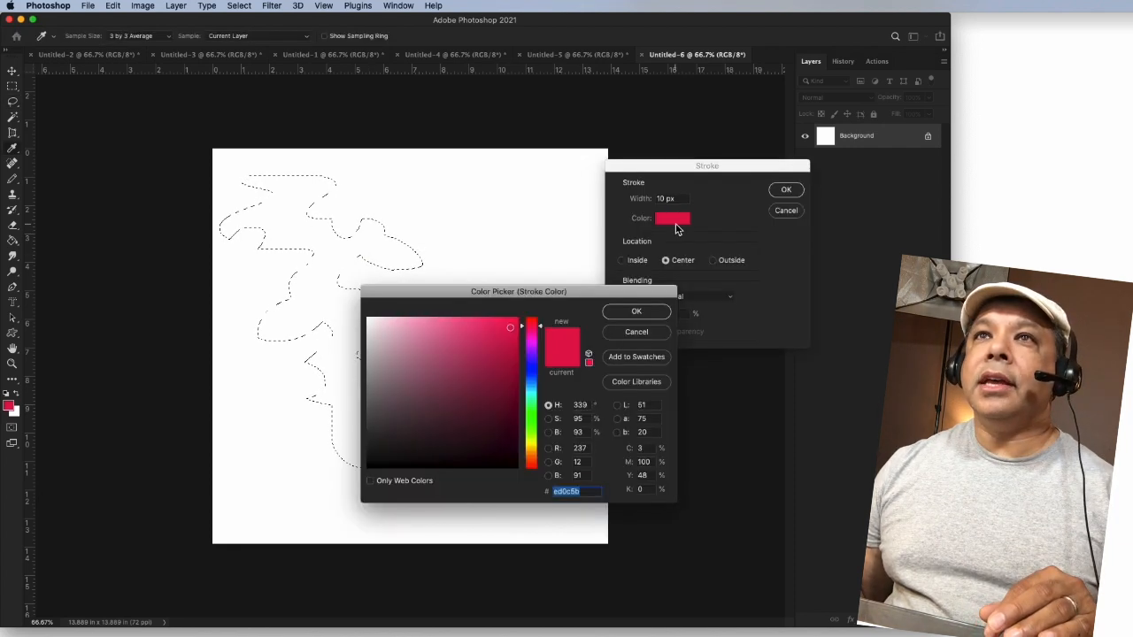
left_click(535, 395)
left_click(531, 424)
left_click(489, 355)
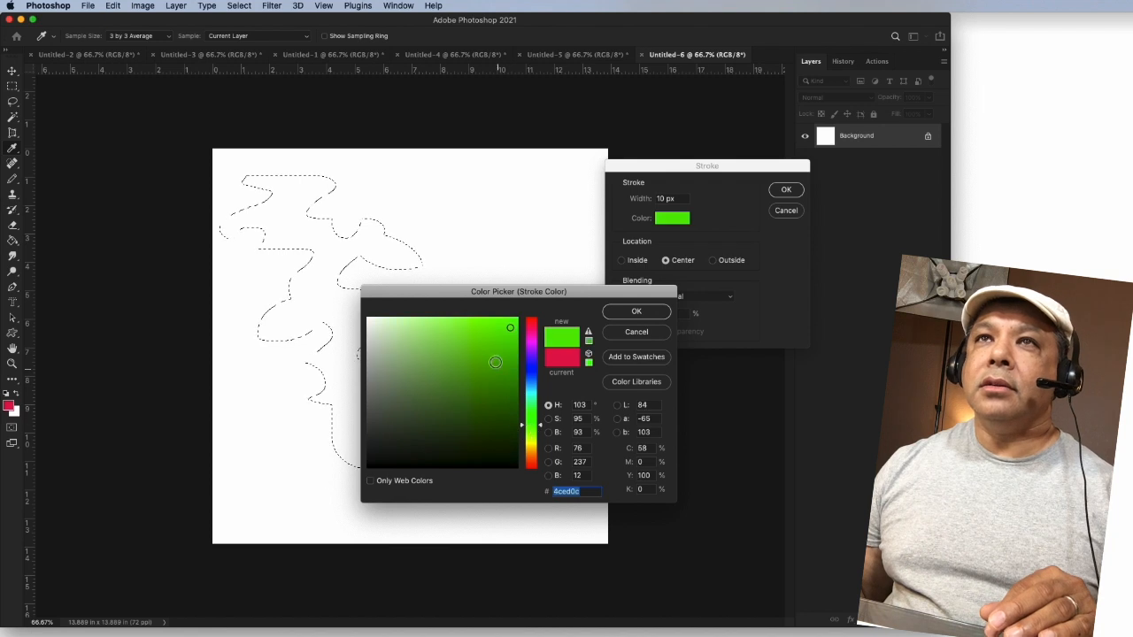
left_click(634, 317)
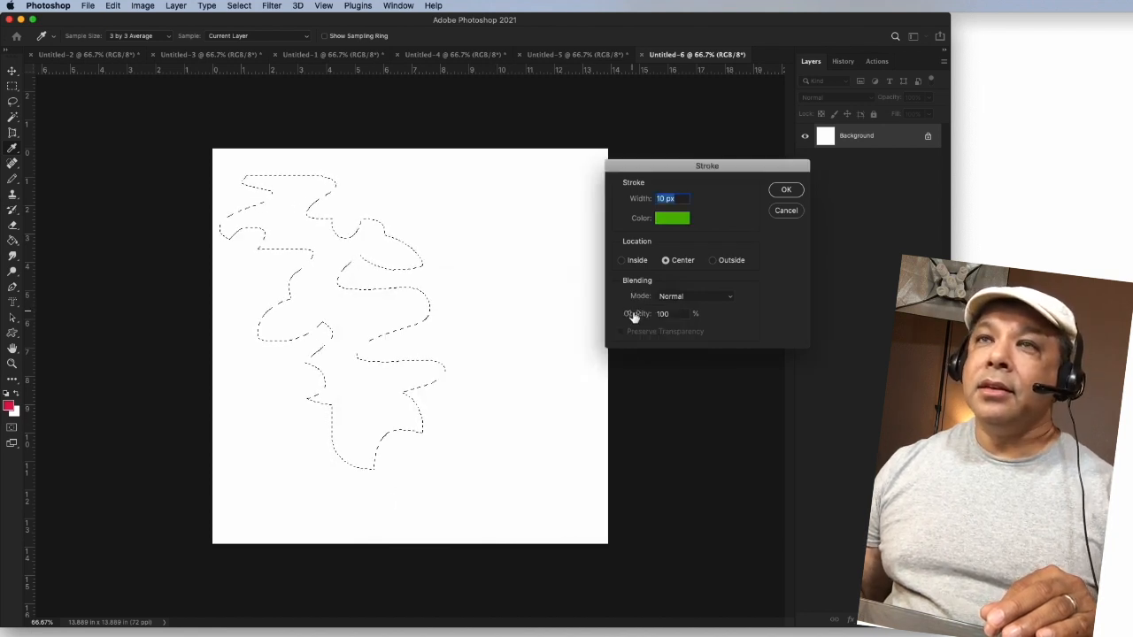
left_click(791, 194)
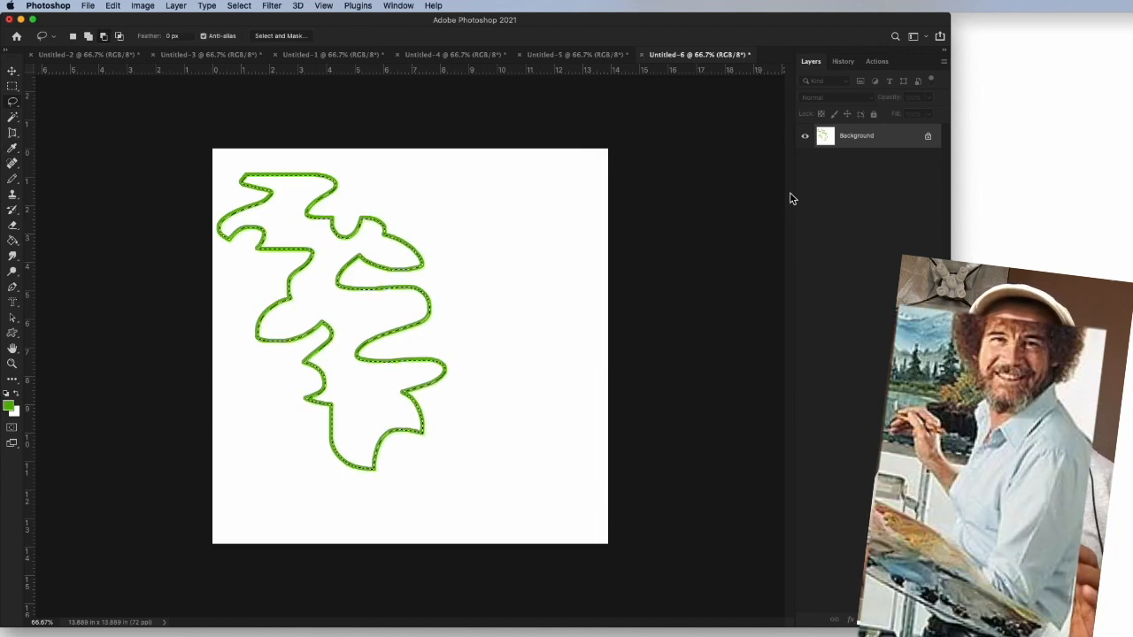
key("super+d")
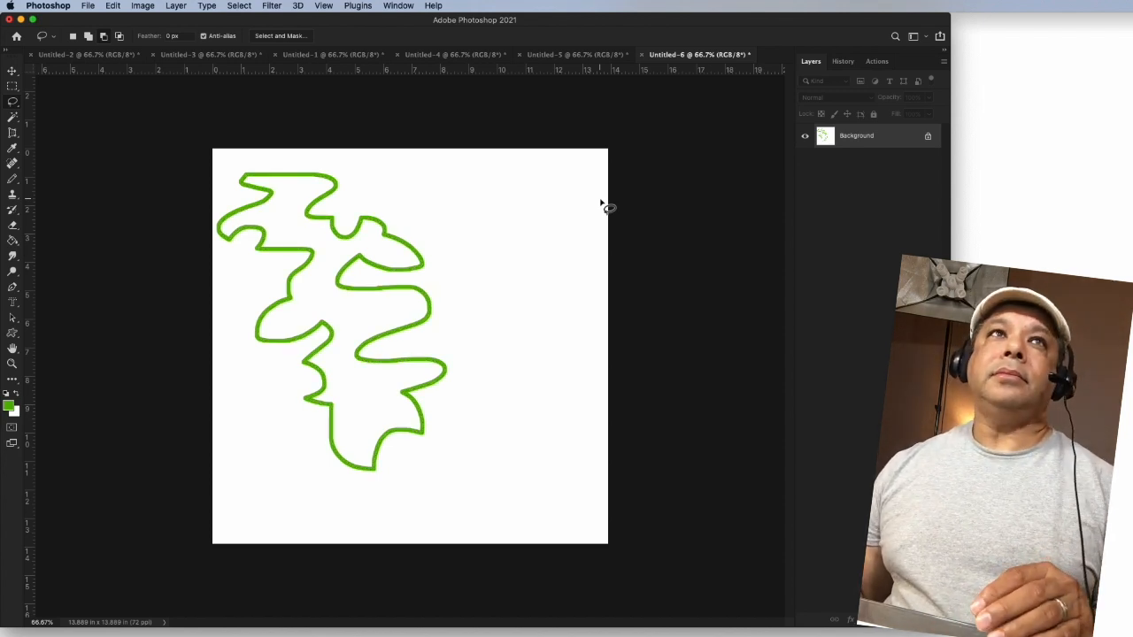
Step: Draw a closed, jagged straight-edged selection to the right of the green outline with the Polygonal Lasso tool
left_click_drag(12, 104, 57, 114)
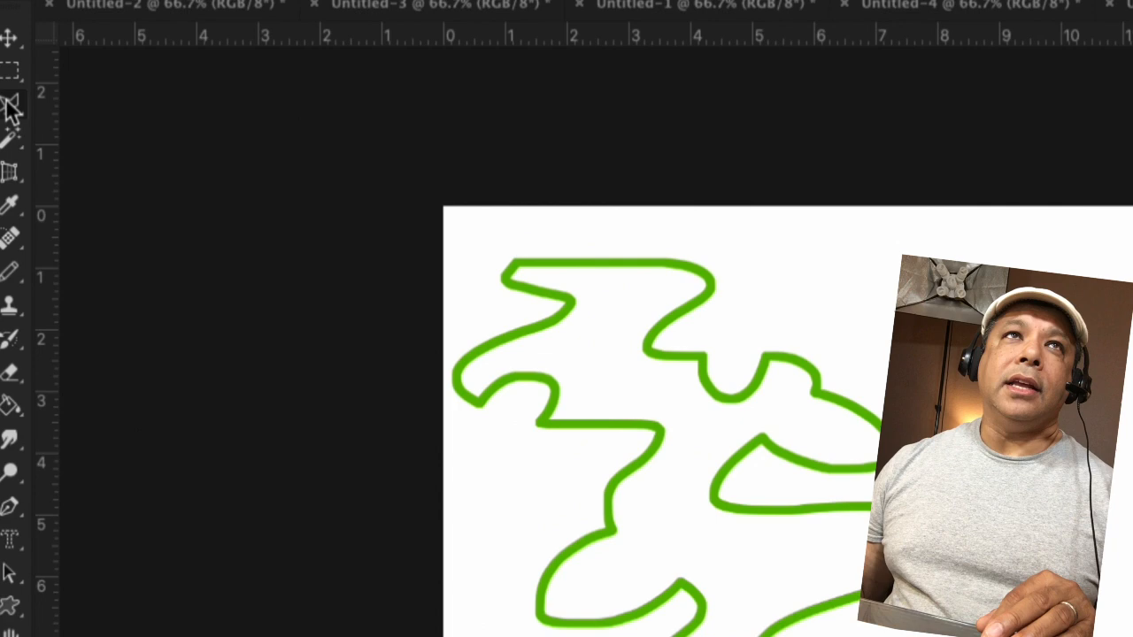
left_click(12, 107)
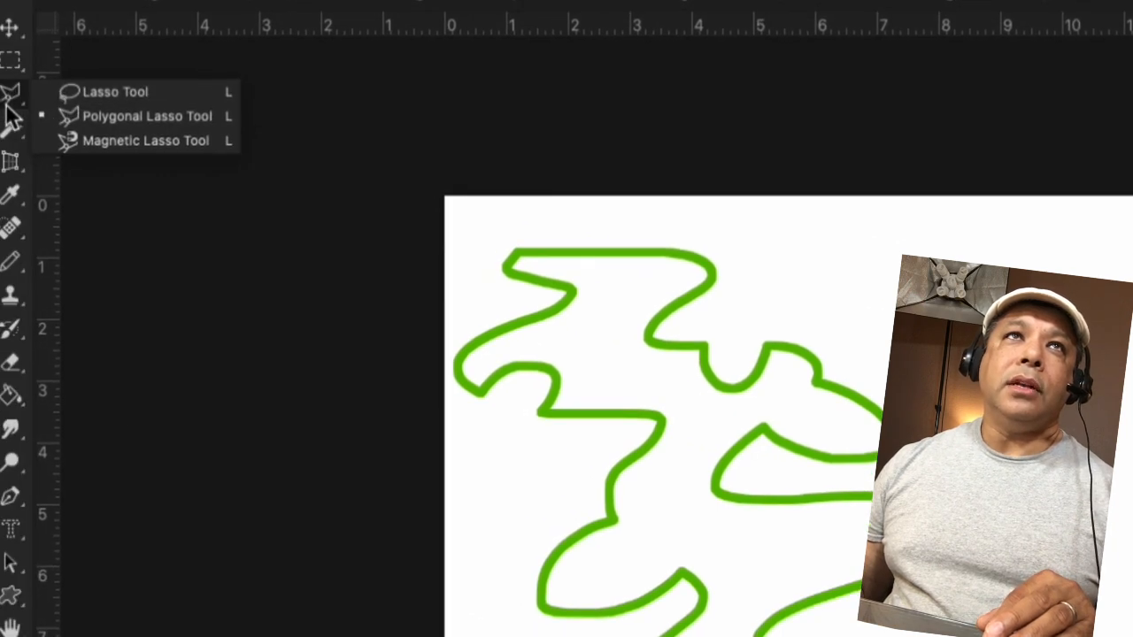
left_click(93, 116)
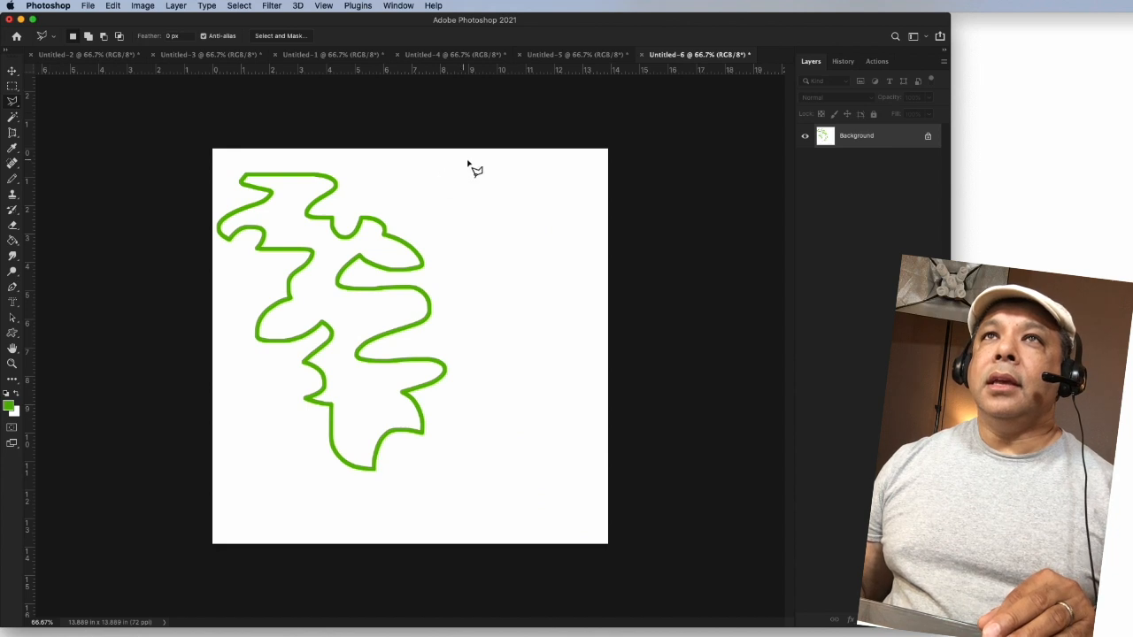
mouse_move(496, 171)
left_mouse_down()
mouse_move(454, 256)
mouse_move(482, 245)
left_mouse_up()
left_click(482, 245)
left_click(451, 343)
left_click(492, 325)
left_click(491, 403)
left_click_drag(491, 402, 473, 459)
left_click(507, 434)
left_click(507, 476)
mouse_move(563, 417)
left_mouse_down()
mouse_move(564, 464)
mouse_move(598, 339)
left_mouse_up()
left_click(556, 339)
left_click(577, 228)
left_click(498, 267)
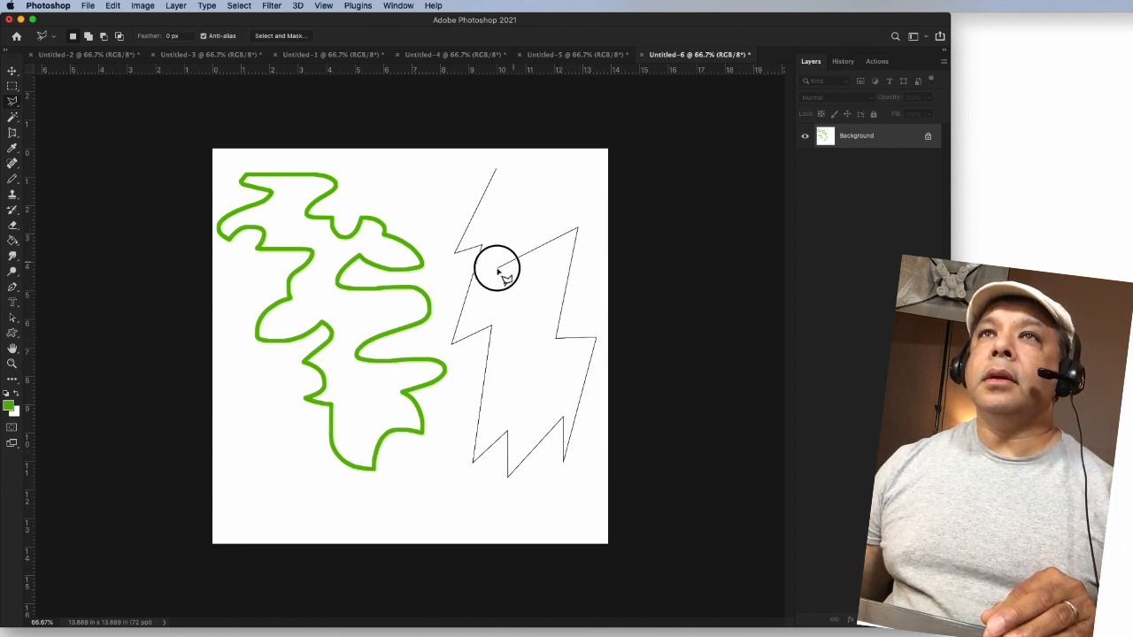
double_click(501, 213)
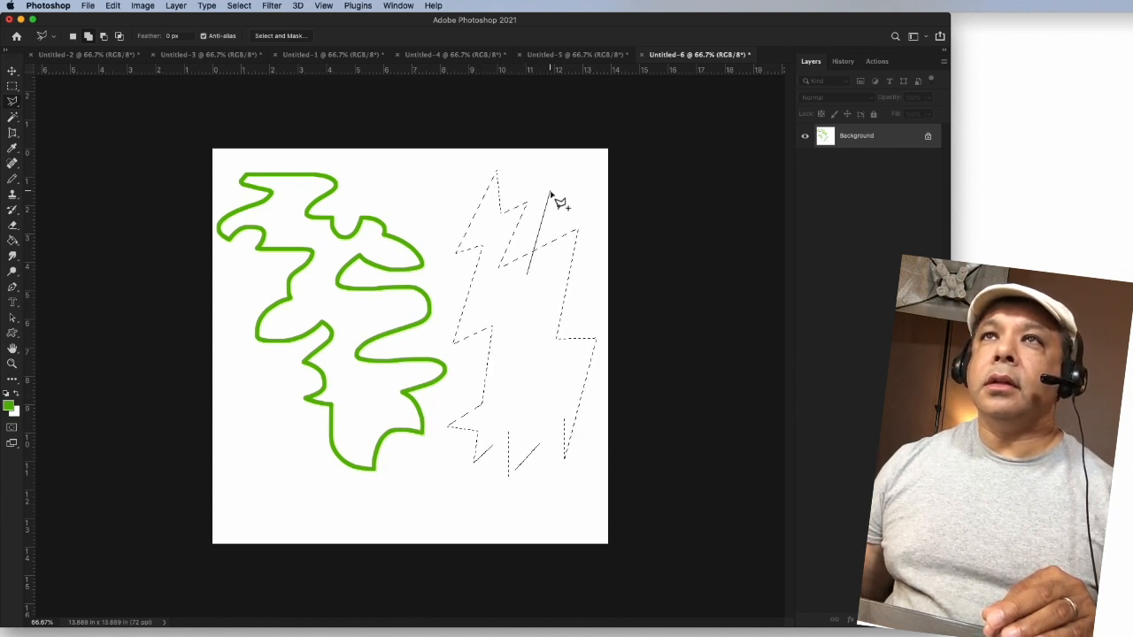
Step: Add a pointed spike to the jagged selection's upper right and subtract straight-edged notches from its right and left edges with the Polygonal Lasso
double_click(569, 268)
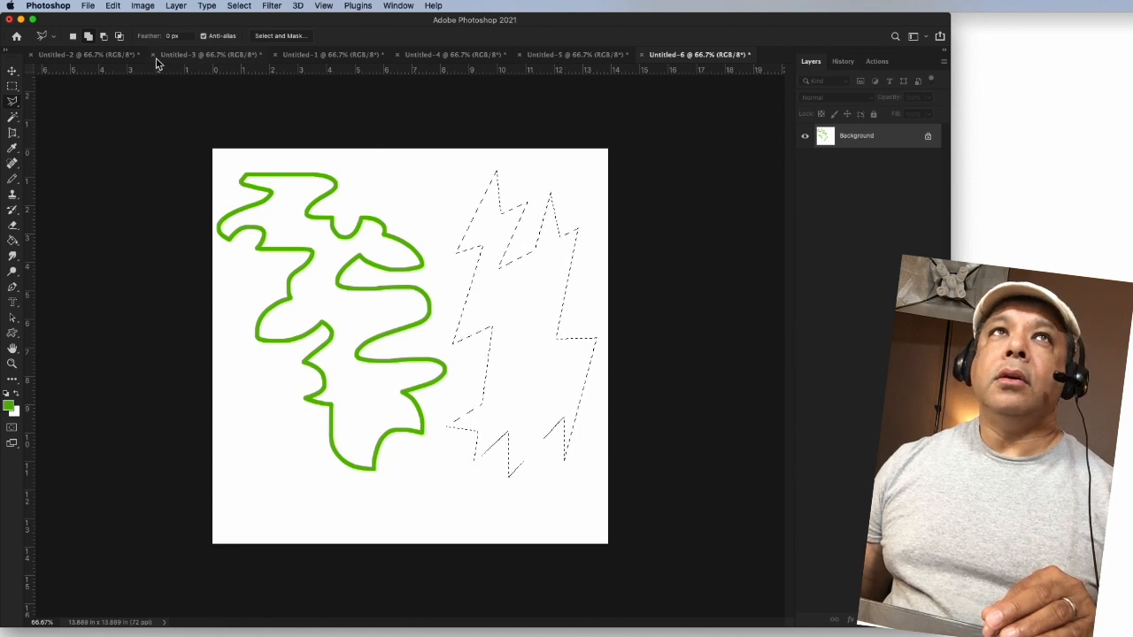
left_click(584, 273)
left_click(515, 286)
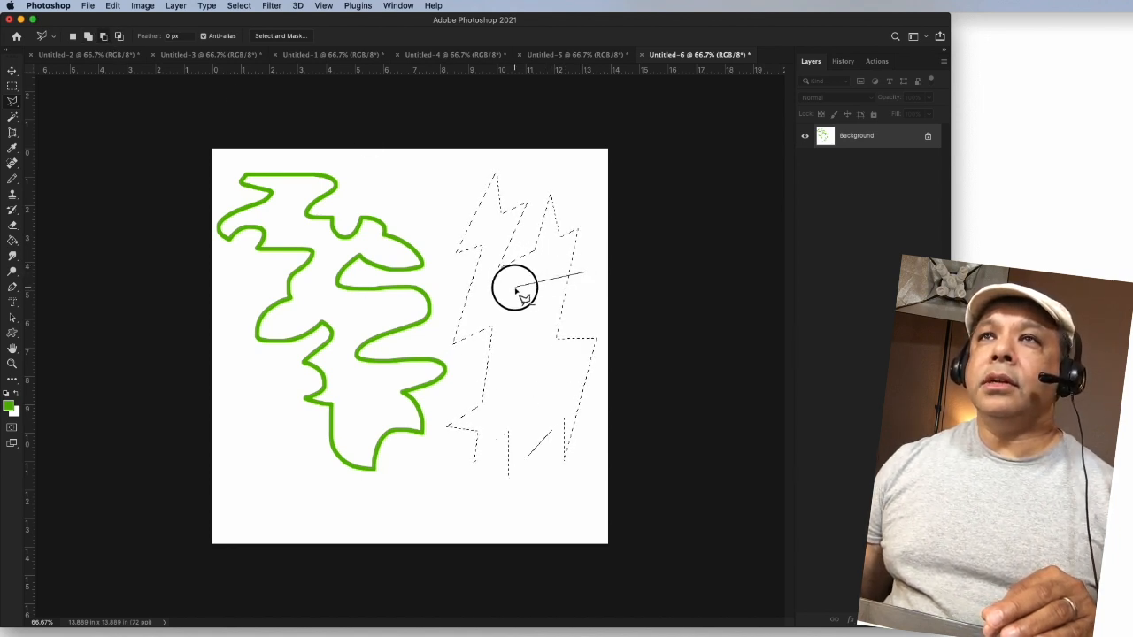
double_click(587, 320)
left_click(455, 282)
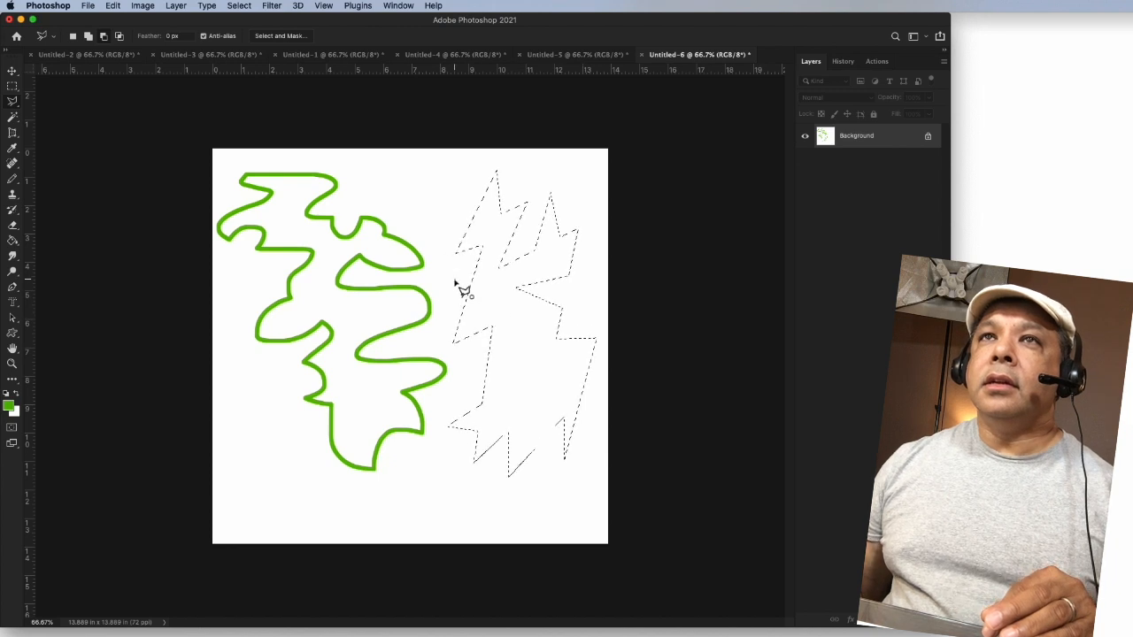
double_click(436, 311)
left_click(436, 310)
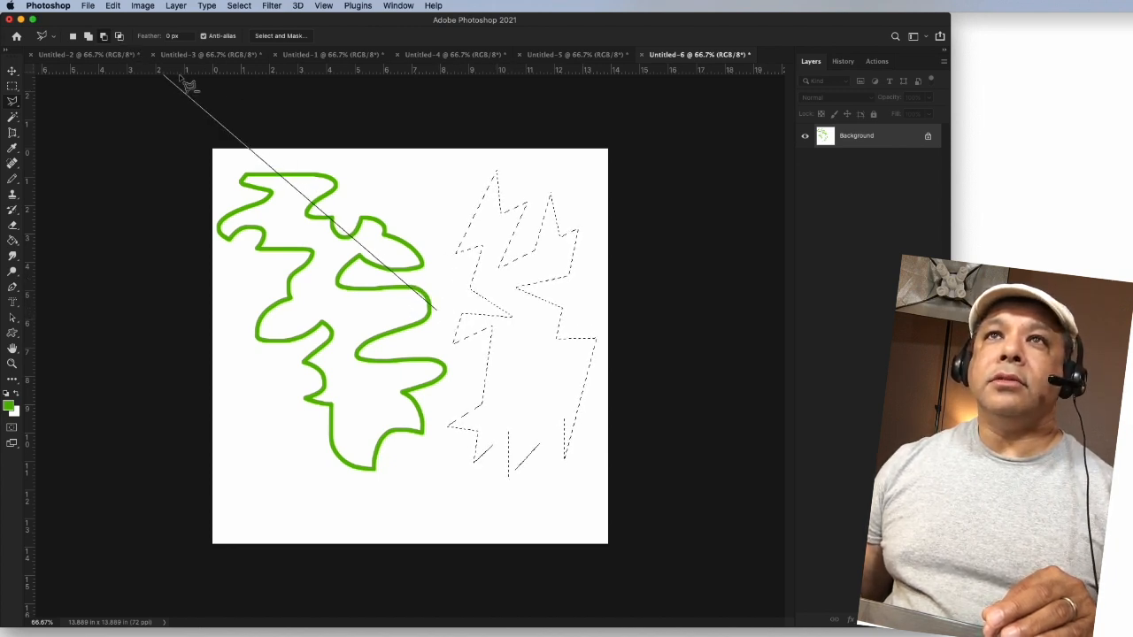
left_click(493, 288)
left_click(500, 377)
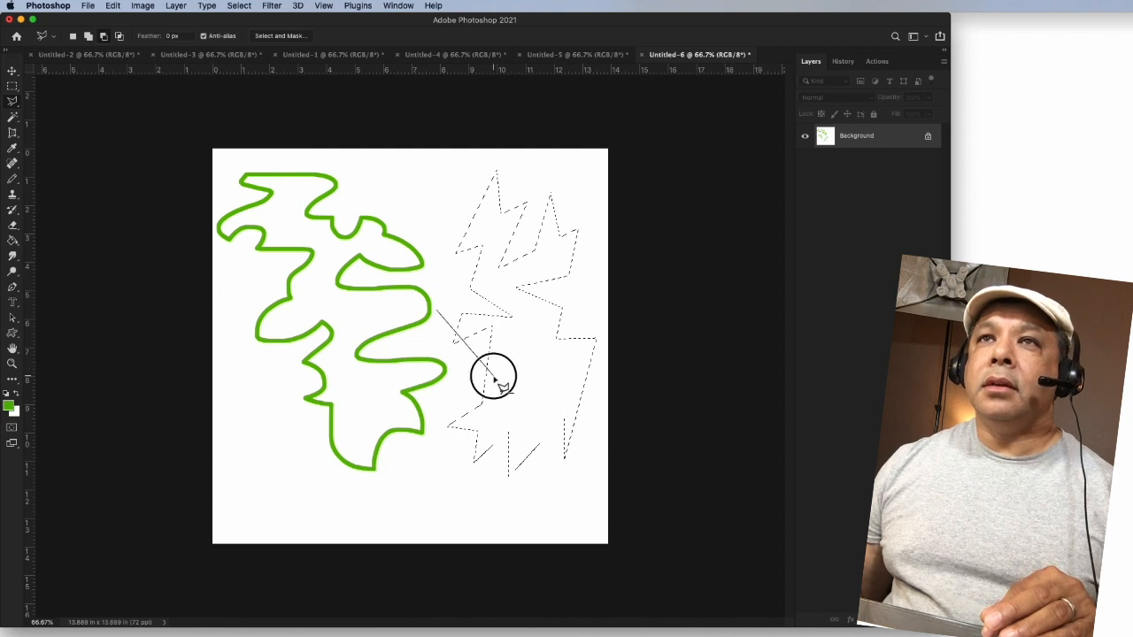
double_click(475, 379)
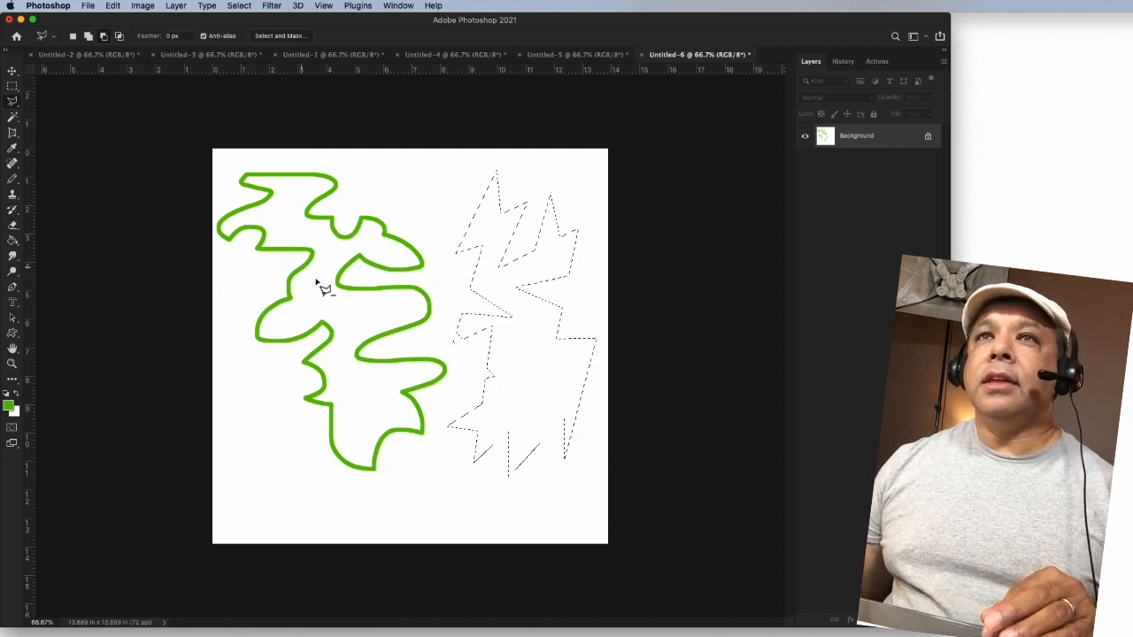
Step: Stroke the jagged selection with a 10 px purple line (#5b25bf) at Center location, Normal mode and 100% opacity
right_click(511, 302)
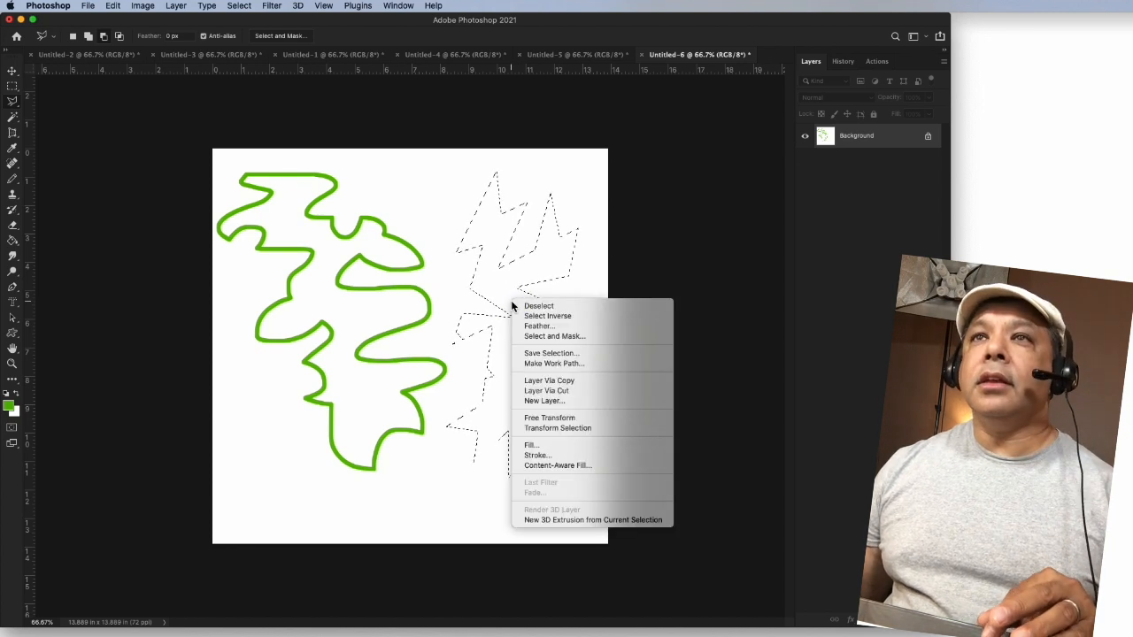
left_click(569, 459)
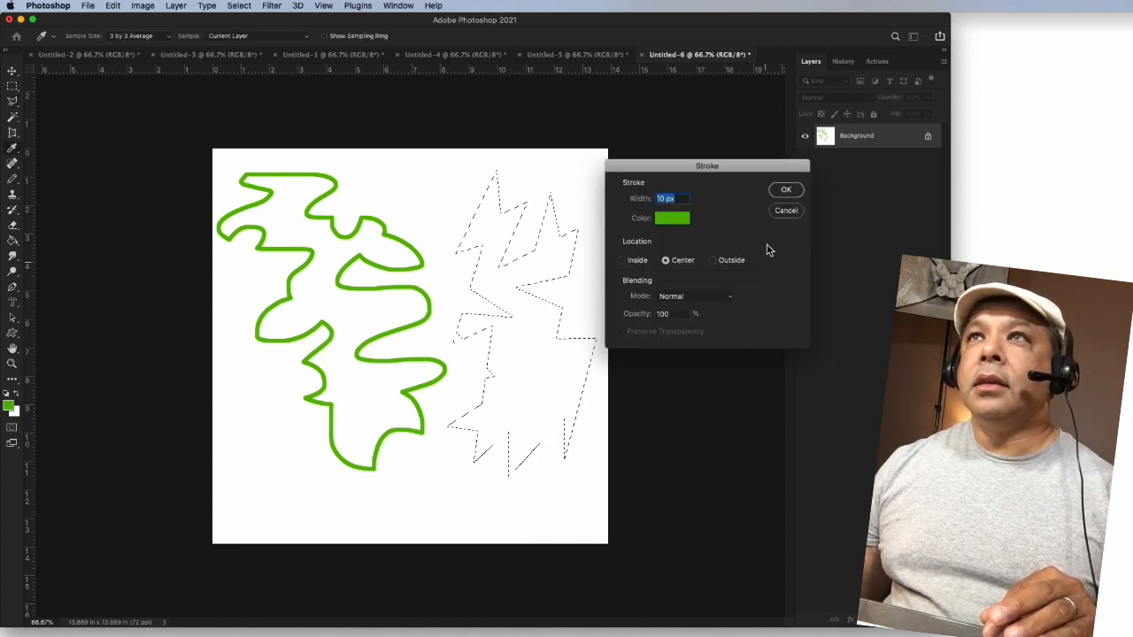
left_click(680, 223)
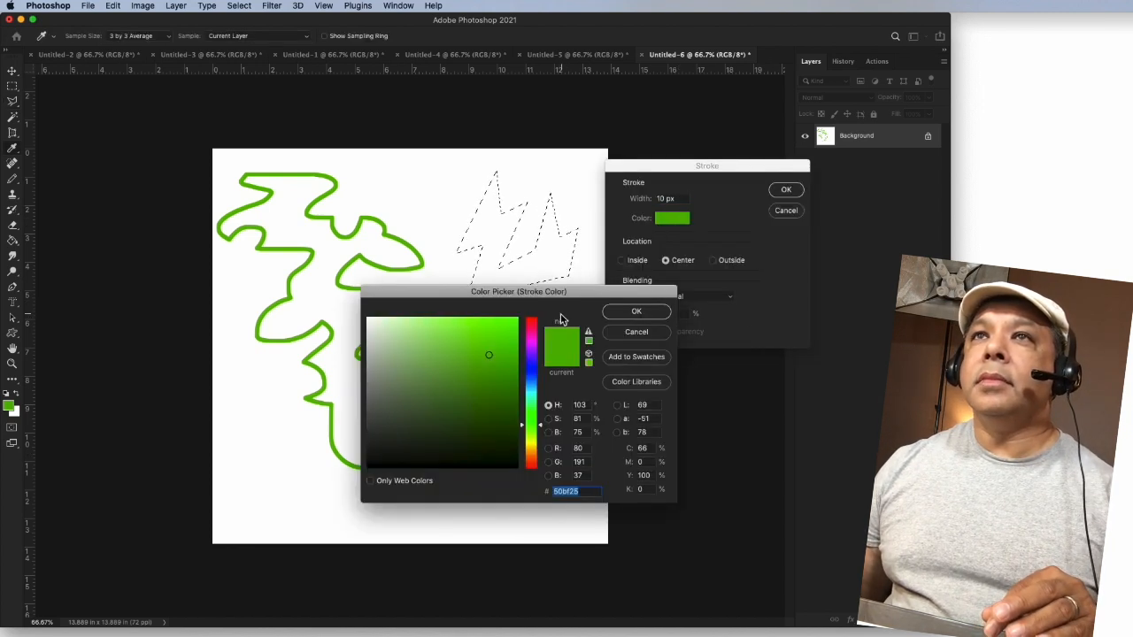
left_click(532, 361)
left_click(634, 314)
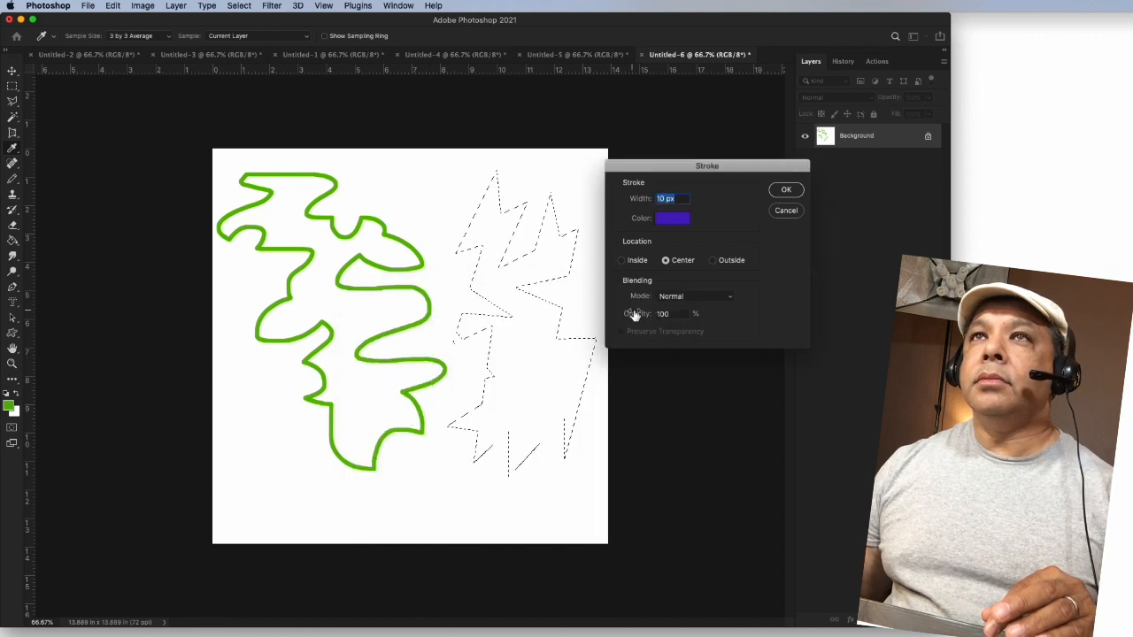
left_click(786, 189)
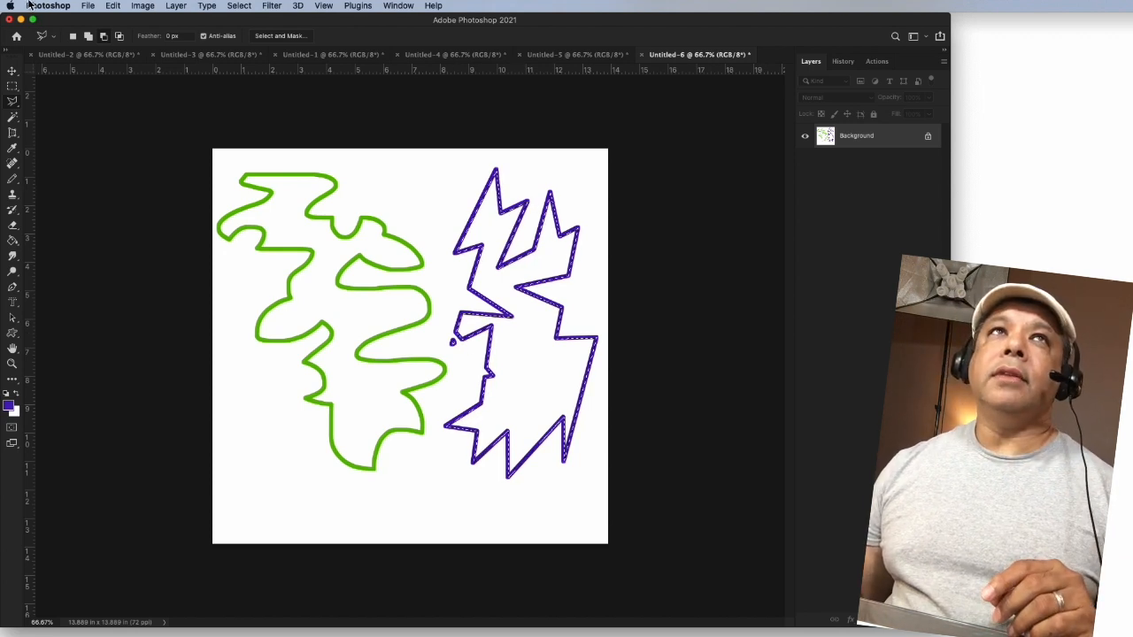
Step: Create a new blank white square document, 13.889 in by 13.889 in at 72 ppi
left_click(88, 5)
left_click(98, 21)
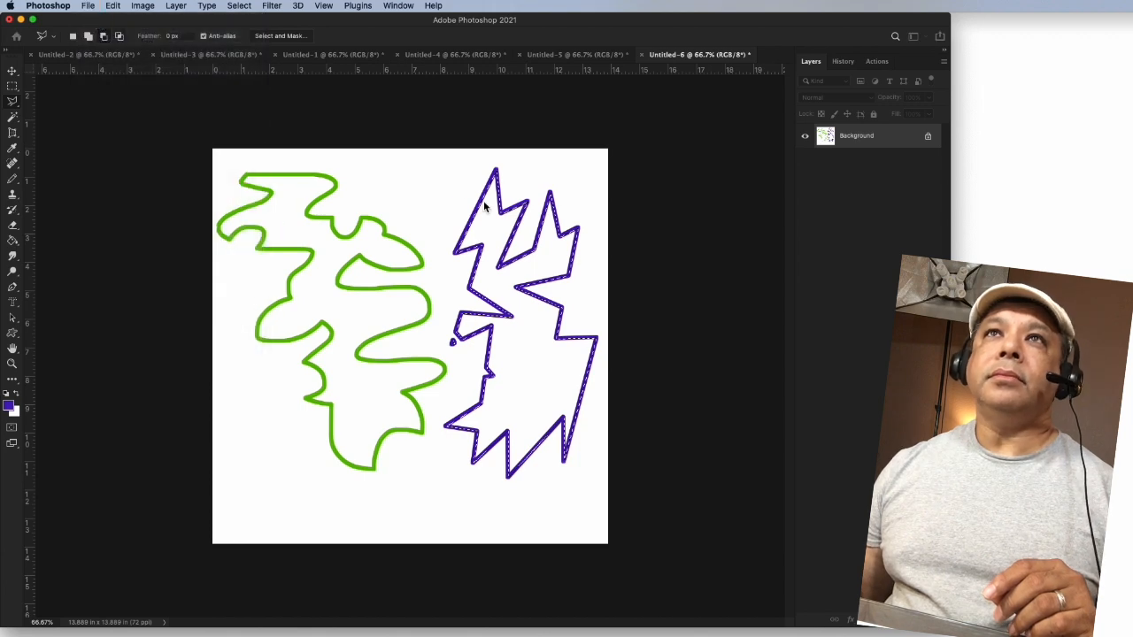
double_click(107, 176)
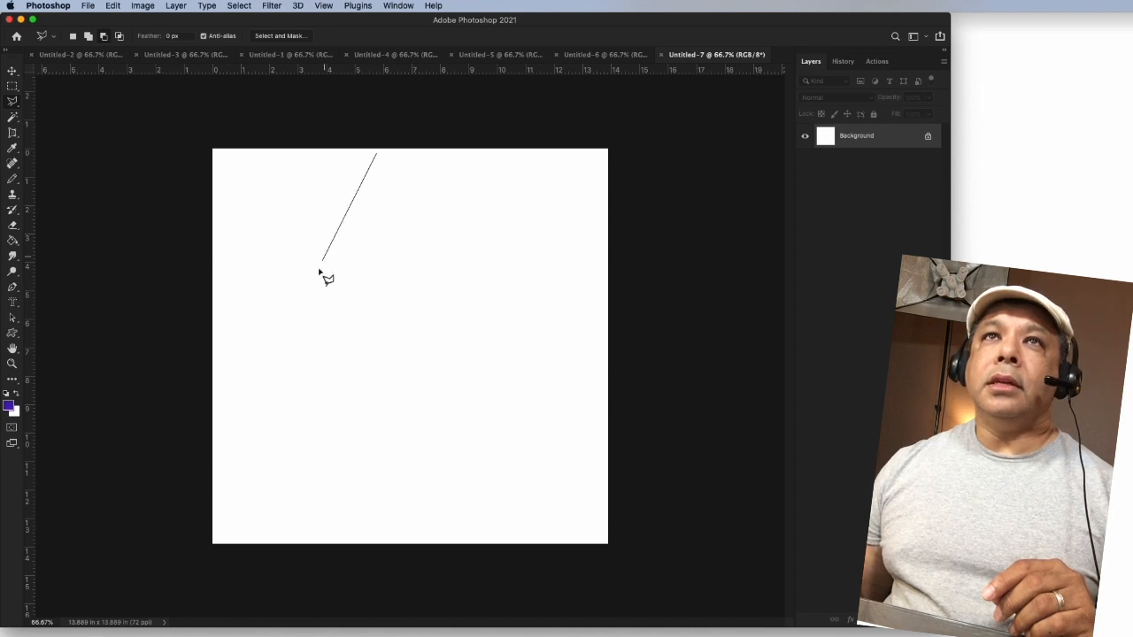
Step: Draw a large closed, jagged tree-shaped selection across the blank canvas with the Polygonal Lasso tool
left_click(347, 296)
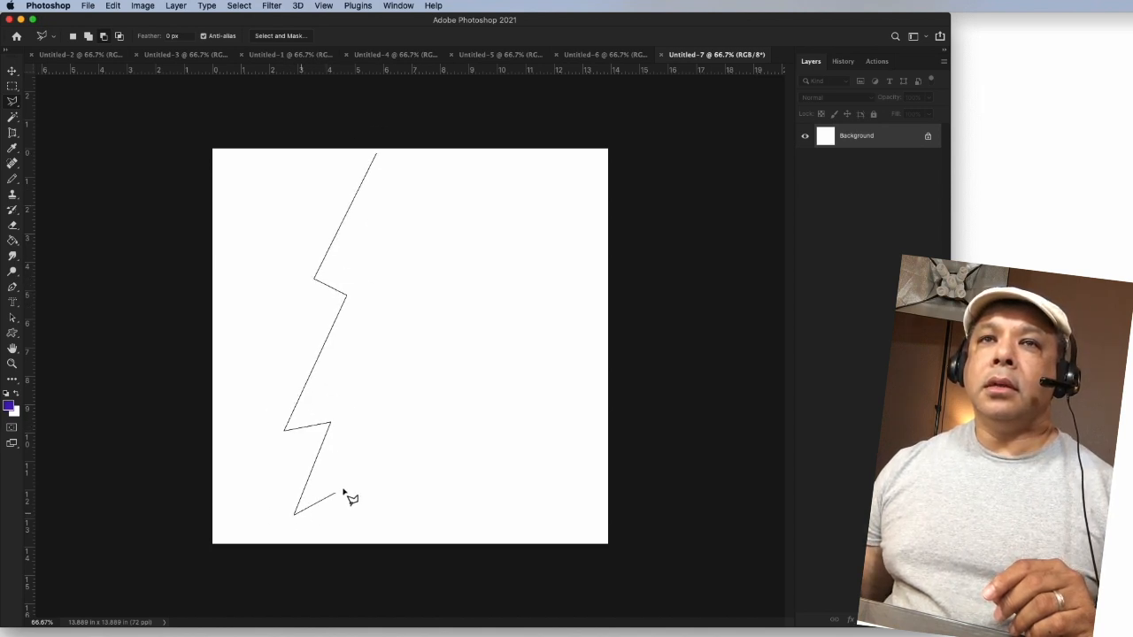
left_click(377, 463)
left_click(459, 521)
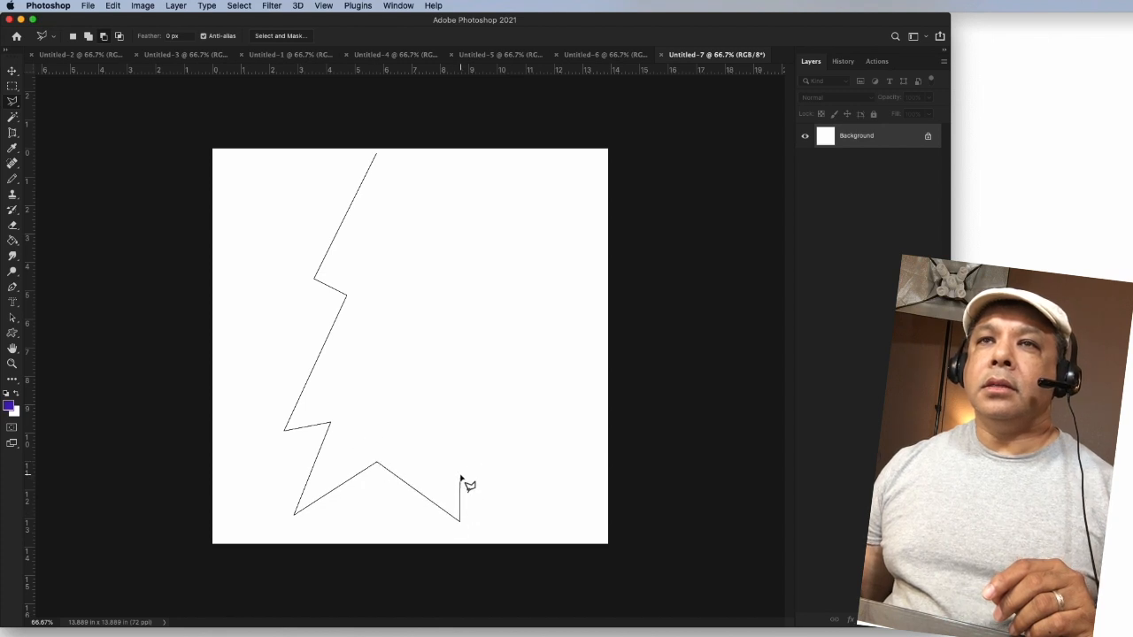
left_click(461, 475)
left_click(537, 499)
left_click(483, 378)
left_click(563, 368)
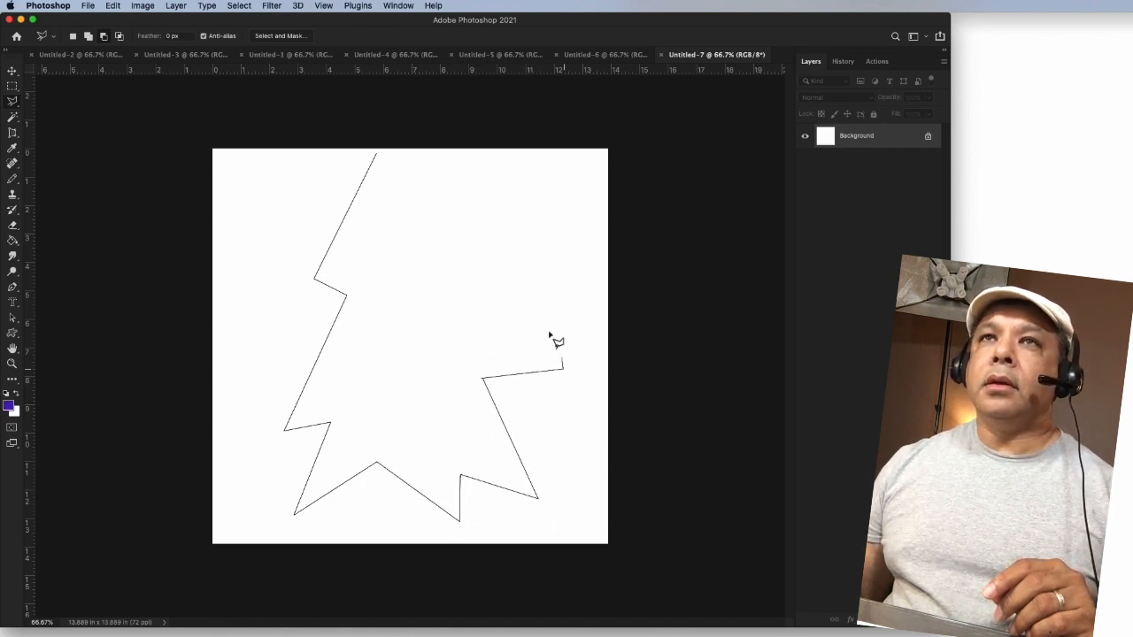
double_click(425, 181)
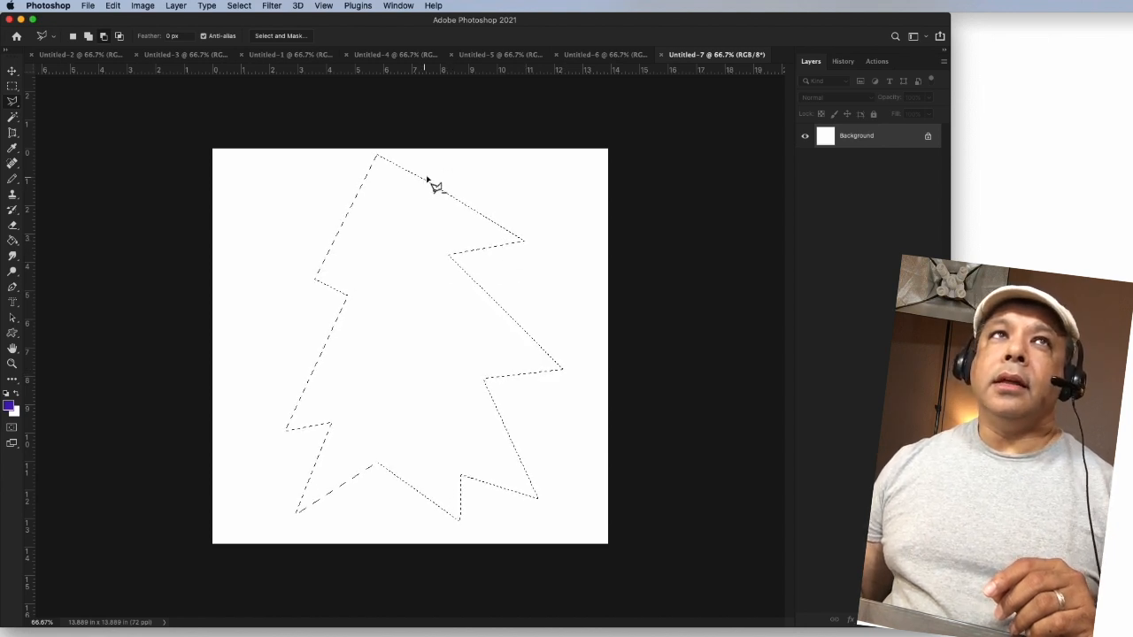
Step: Subtract five freehand rounded bites from the tree-shaped selection with the Lasso tool, two along its left side and three along its right
left_click(13, 103)
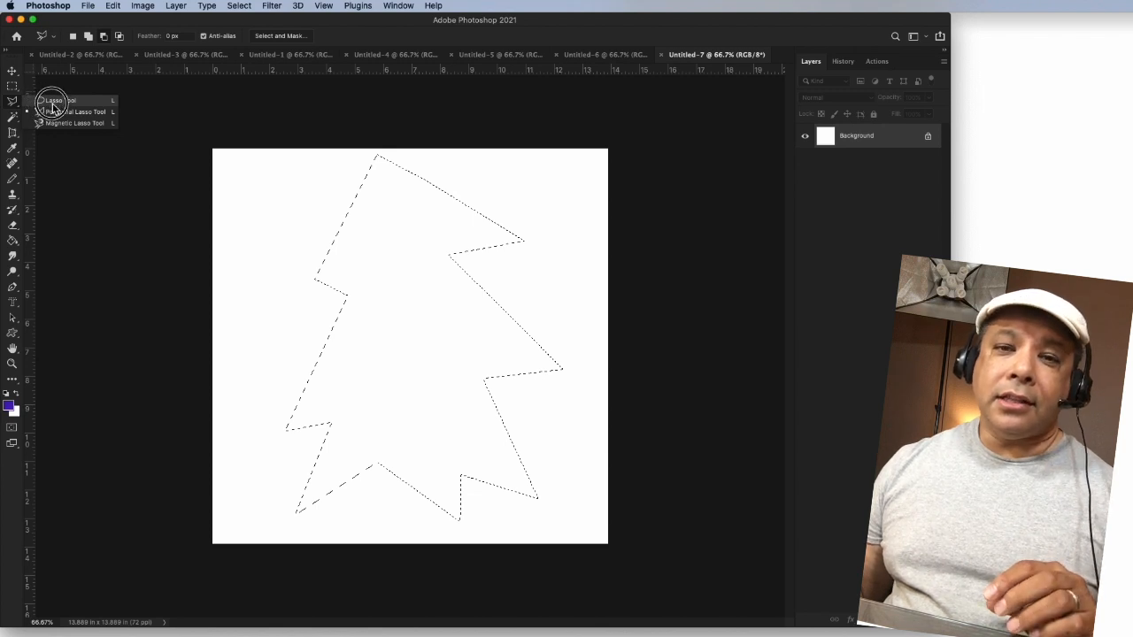
left_click(52, 103)
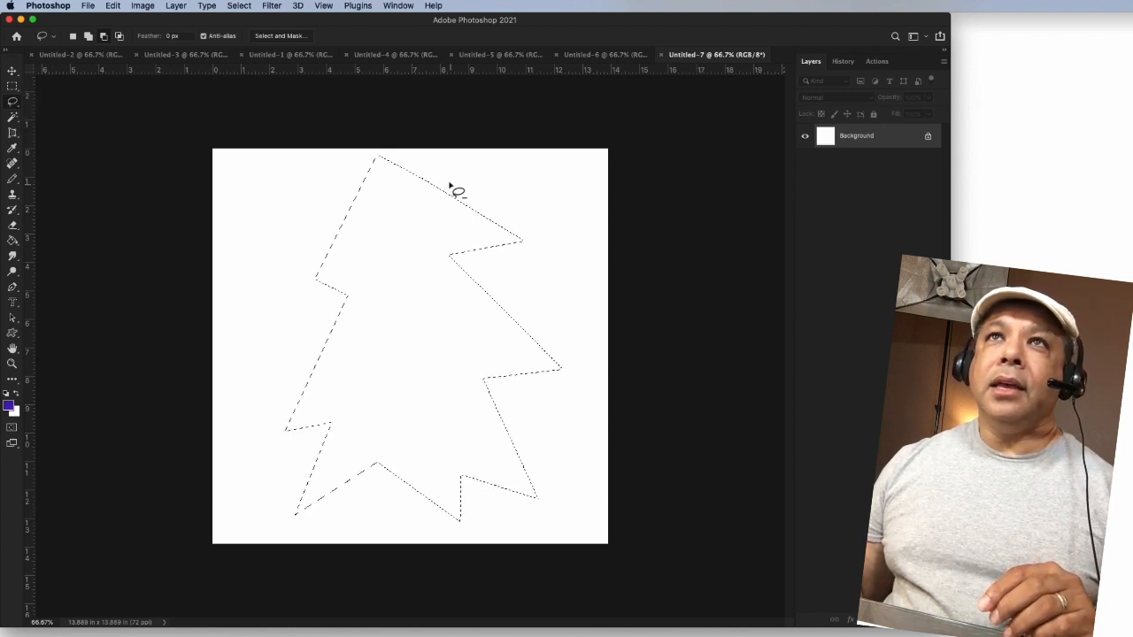
mouse_move(428, 175)
left_mouse_down()
mouse_move(458, 238)
mouse_move(463, 172)
left_mouse_up()
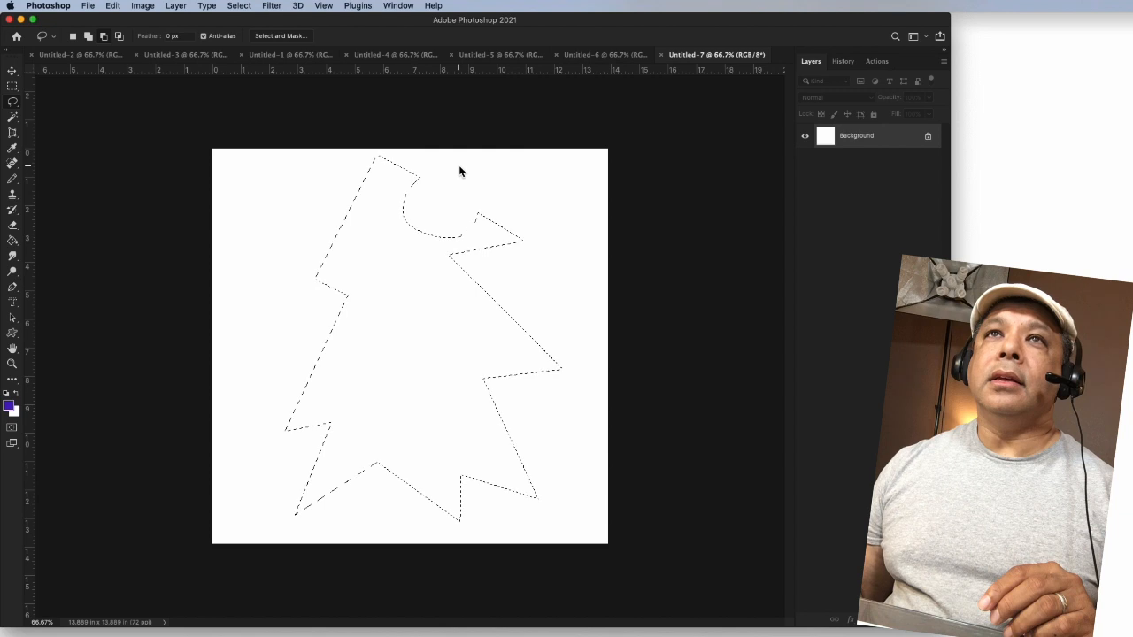
left_click(88, 37)
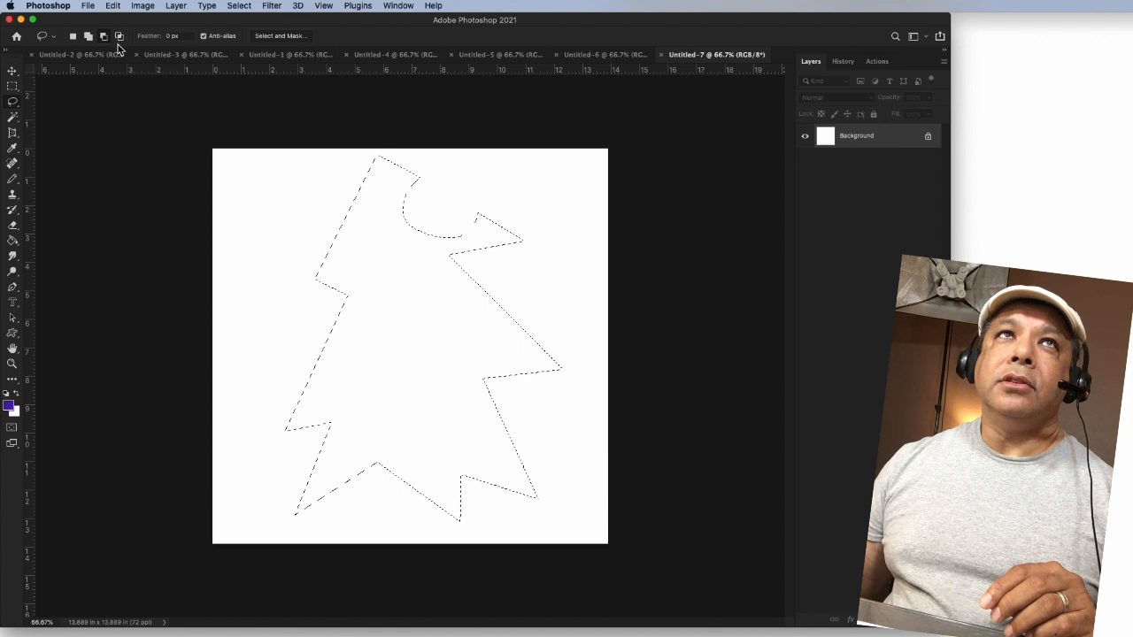
left_click_drag(328, 191, 327, 192)
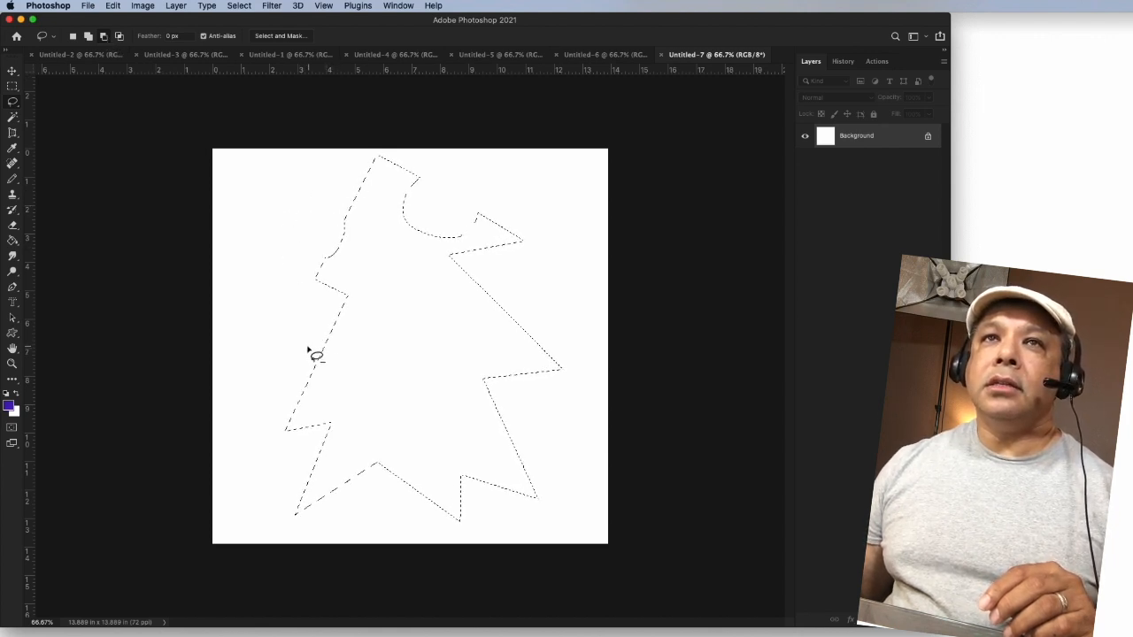
mouse_move(500, 308)
left_mouse_down()
mouse_move(510, 354)
mouse_move(541, 360)
left_mouse_up()
mouse_move(528, 407)
left_mouse_down()
mouse_move(490, 459)
mouse_move(544, 436)
mouse_move(546, 406)
left_mouse_up()
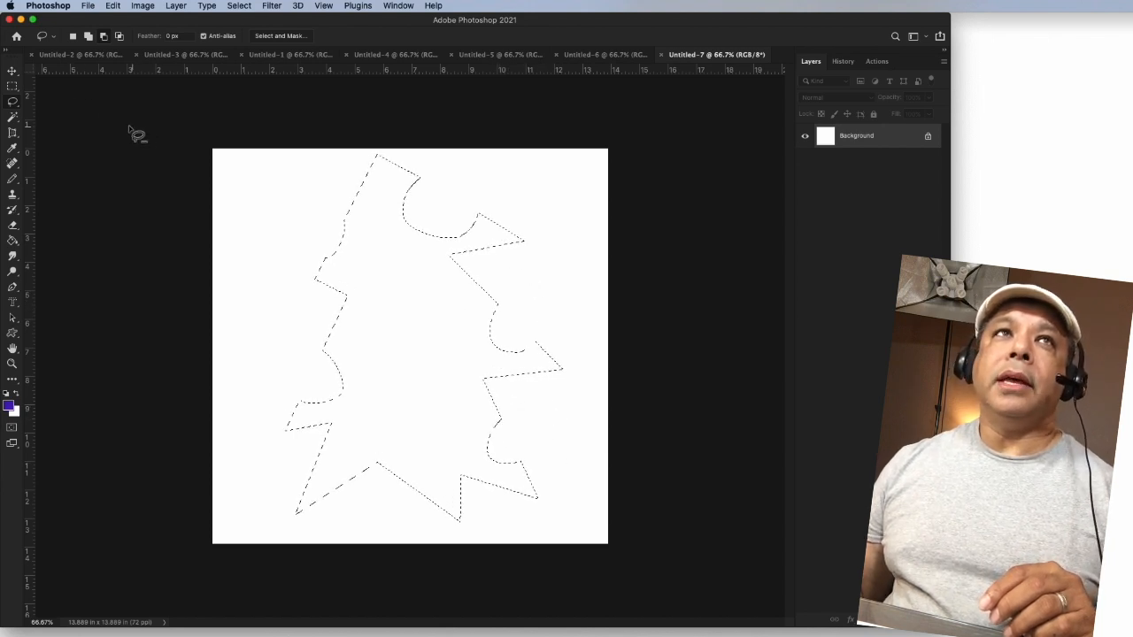
Step: Add five rectangles to the tree-shaped selection with the Rectangular Marquee: at its upper left, left and right edges, and two along the bottom
left_click(12, 88)
left_click_drag(12, 88, 50, 88)
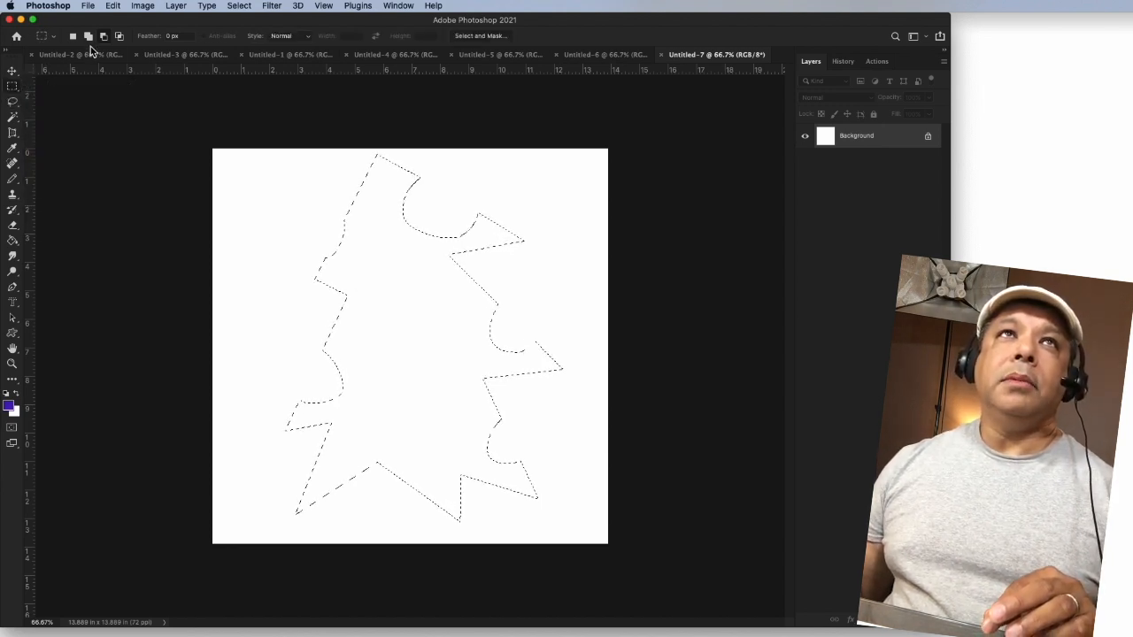
left_click(89, 36)
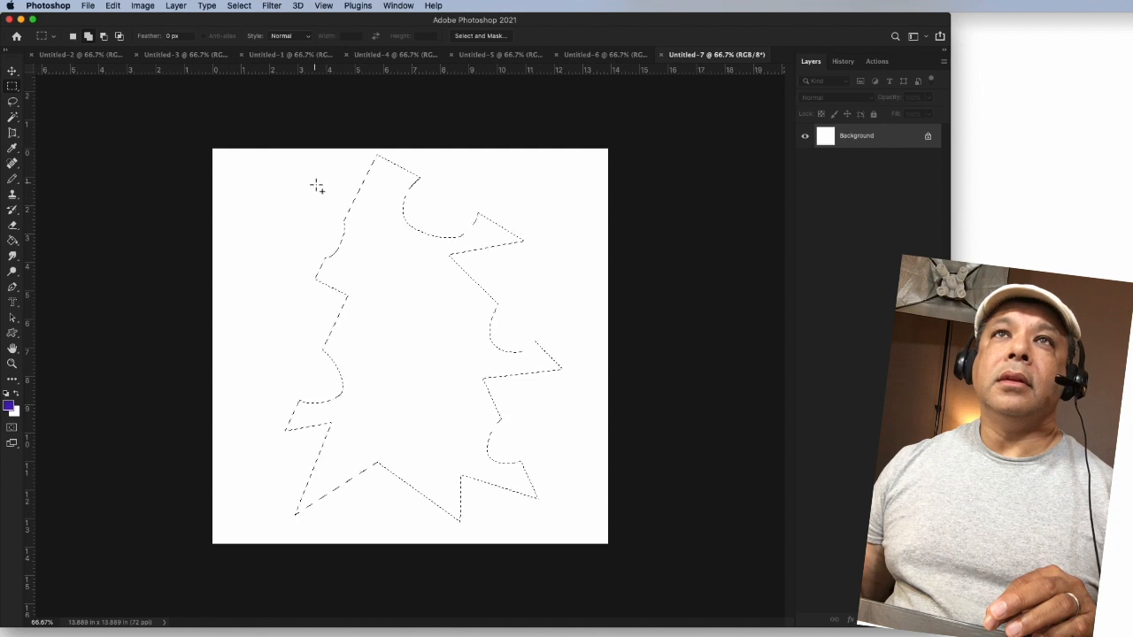
left_click_drag(376, 204, 375, 205)
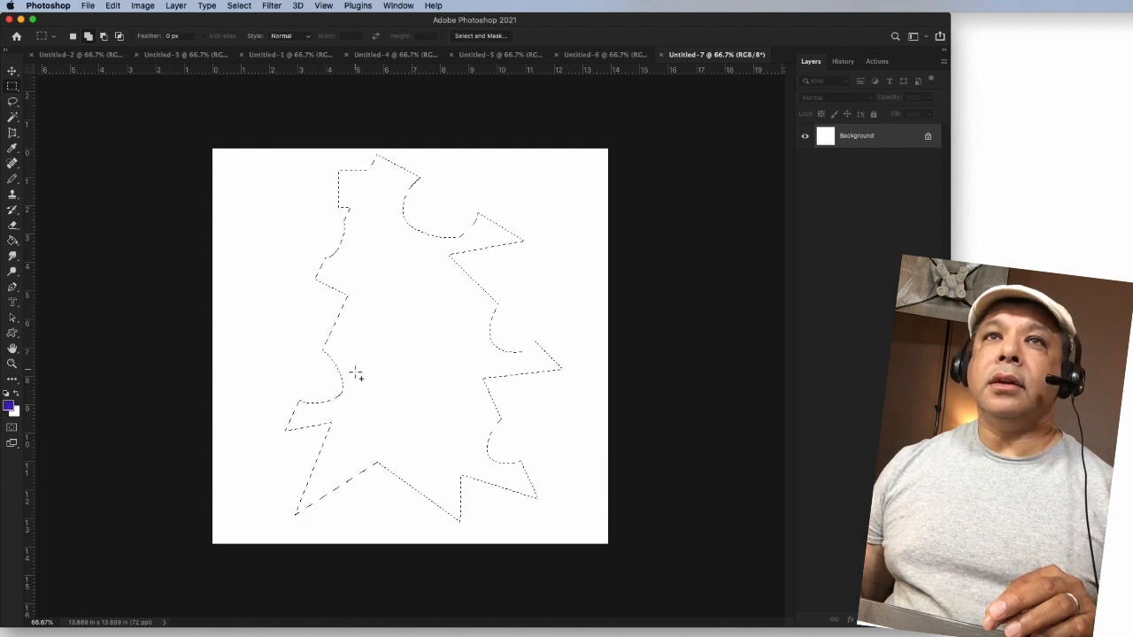
left_click_drag(355, 326, 277, 312)
left_click_drag(455, 276, 563, 283)
left_click_drag(384, 440, 407, 524)
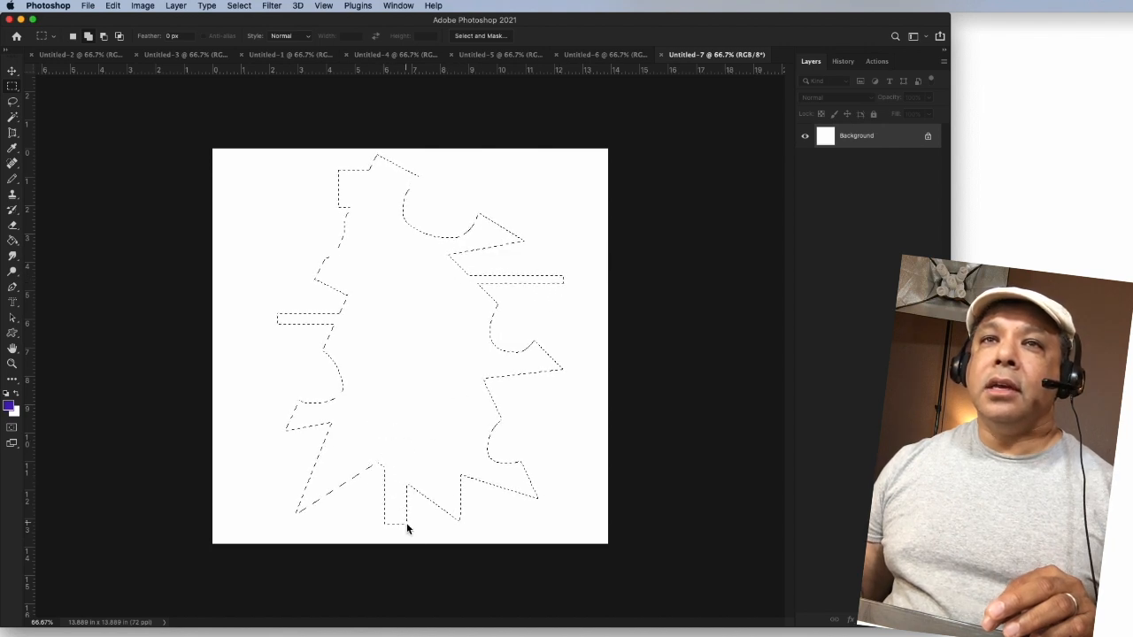
left_click_drag(334, 469, 345, 524)
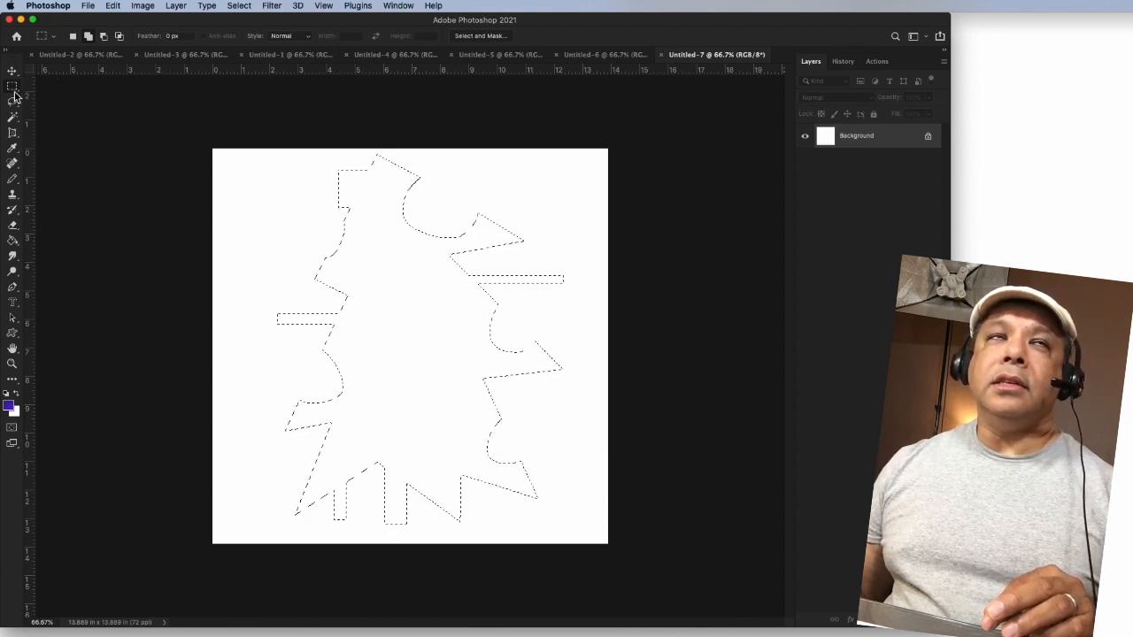
Step: Add four elliptical bumps inside the rounded bites of the tree-shaped selection with the Elliptical Marquee tool
left_click_drag(12, 92, 55, 100)
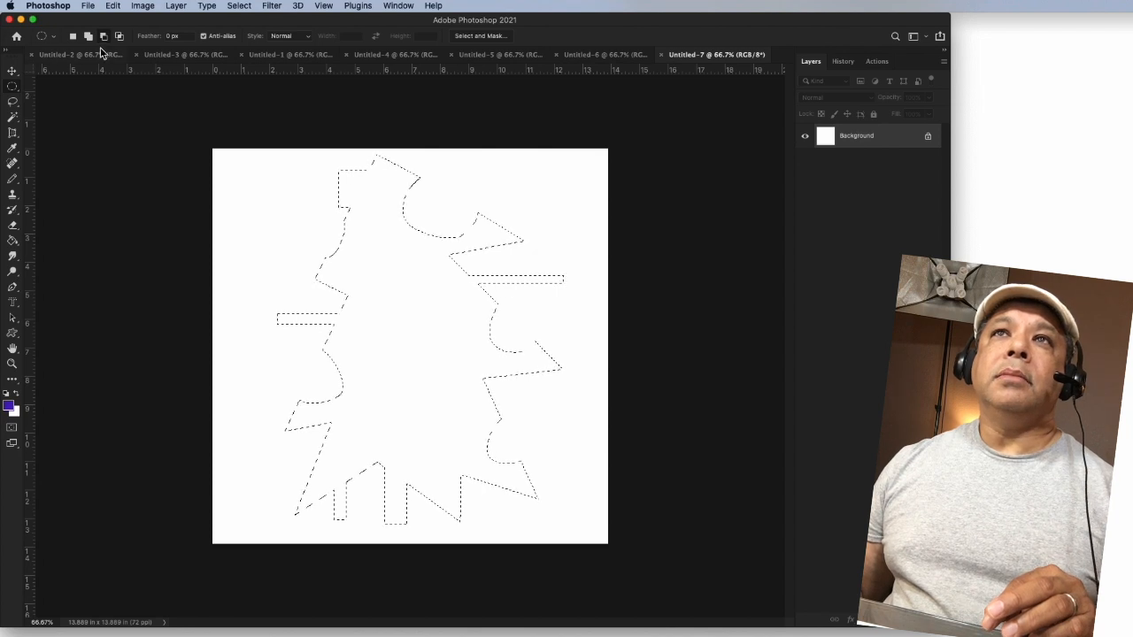
left_click(88, 36)
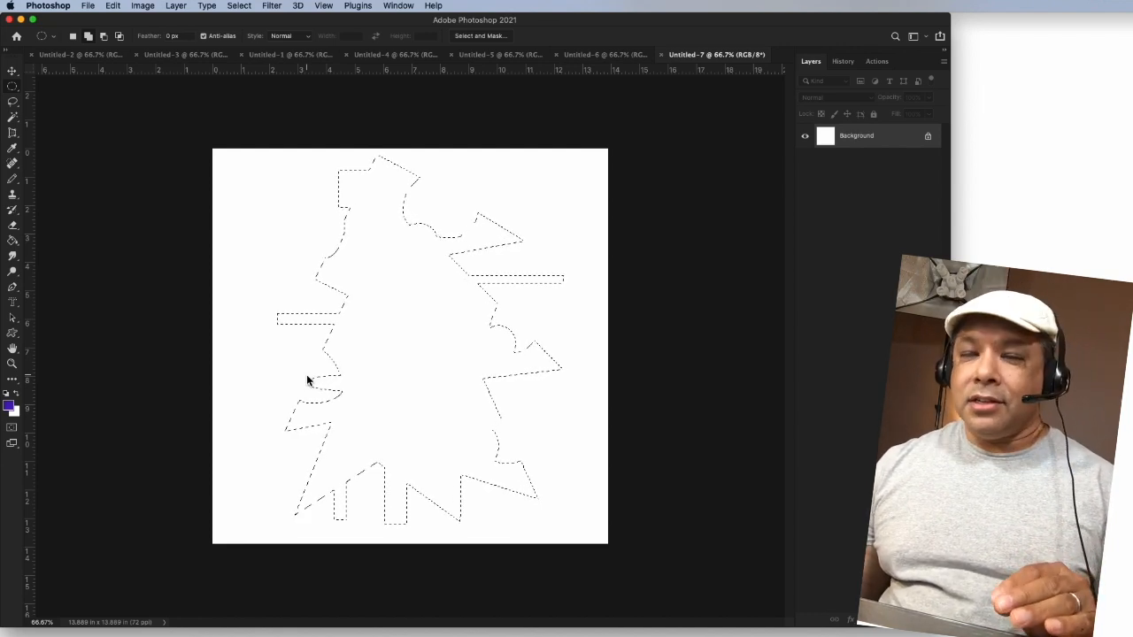
Step: Stroke the combined tree-shaped selection with a 10 px purple line (#5b25bf) at Center location and 100% opacity
right_click(424, 302)
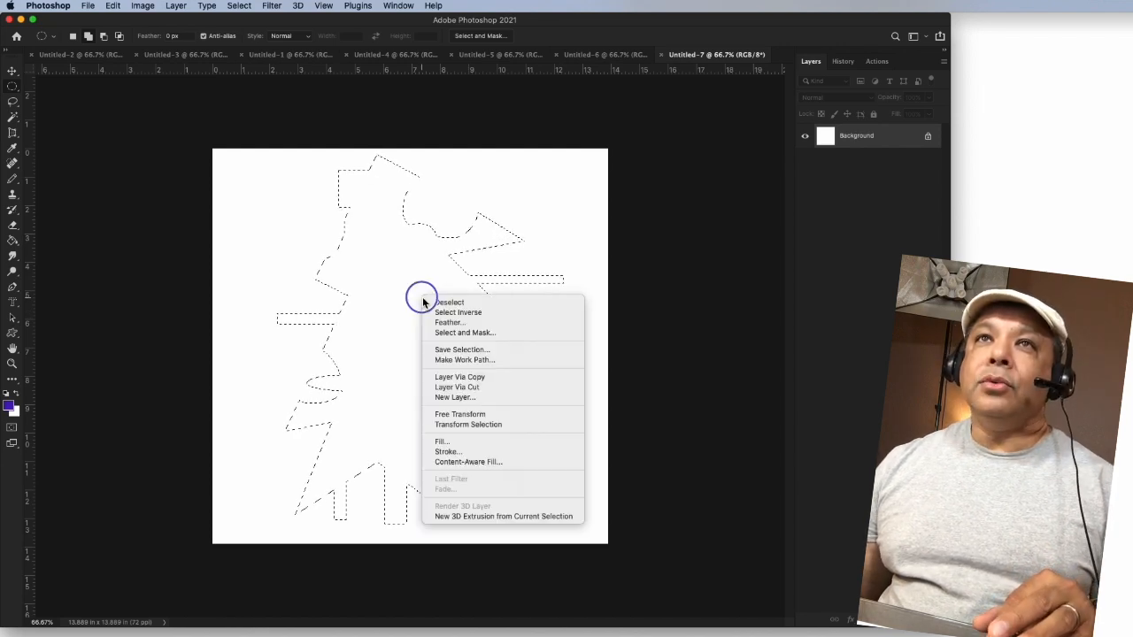
left_click(456, 451)
left_click(674, 218)
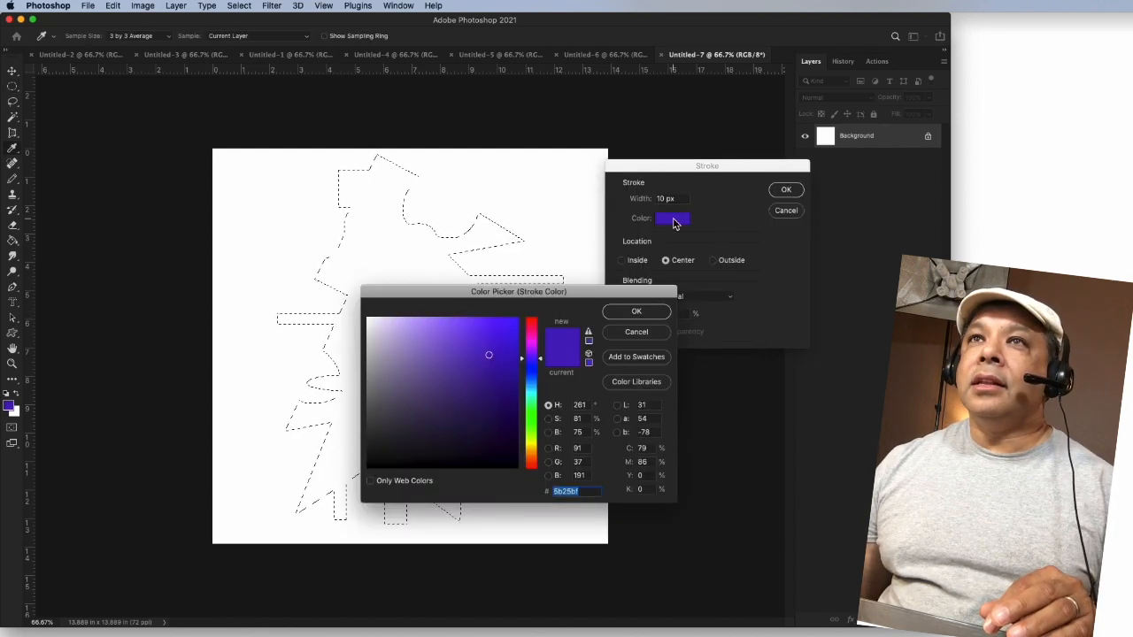
left_click(634, 311)
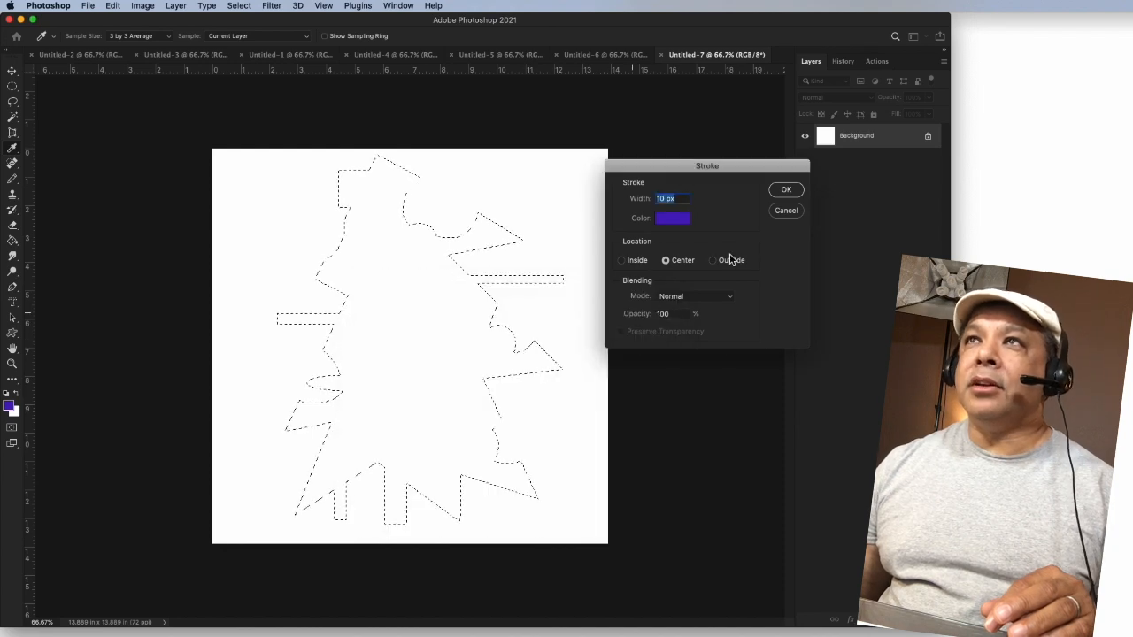
left_click(784, 191)
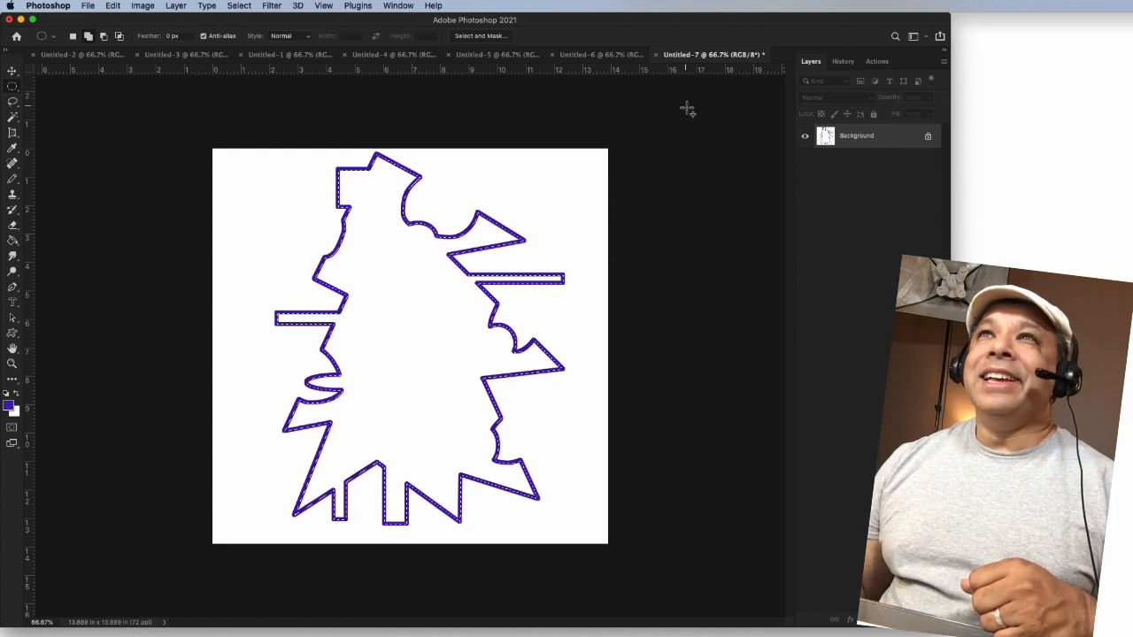
Step: Go back through the other open documents, from Untitled-6 to Untitled-2, to review their stroked selection outlines
left_click(604, 57)
left_click(527, 56)
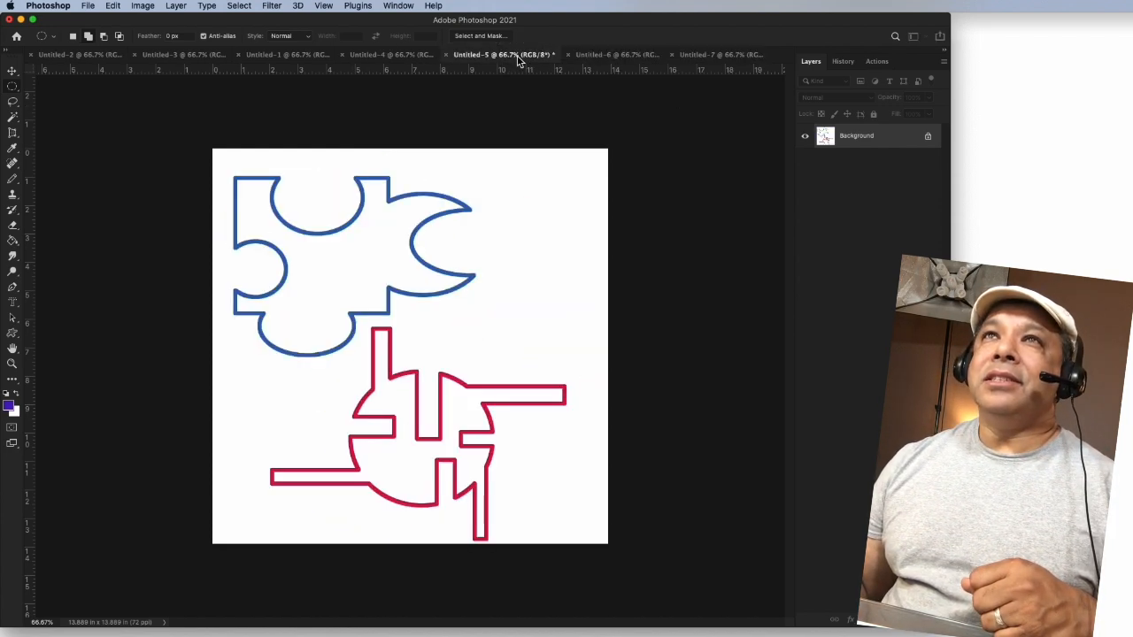
left_click(399, 56)
left_click(320, 56)
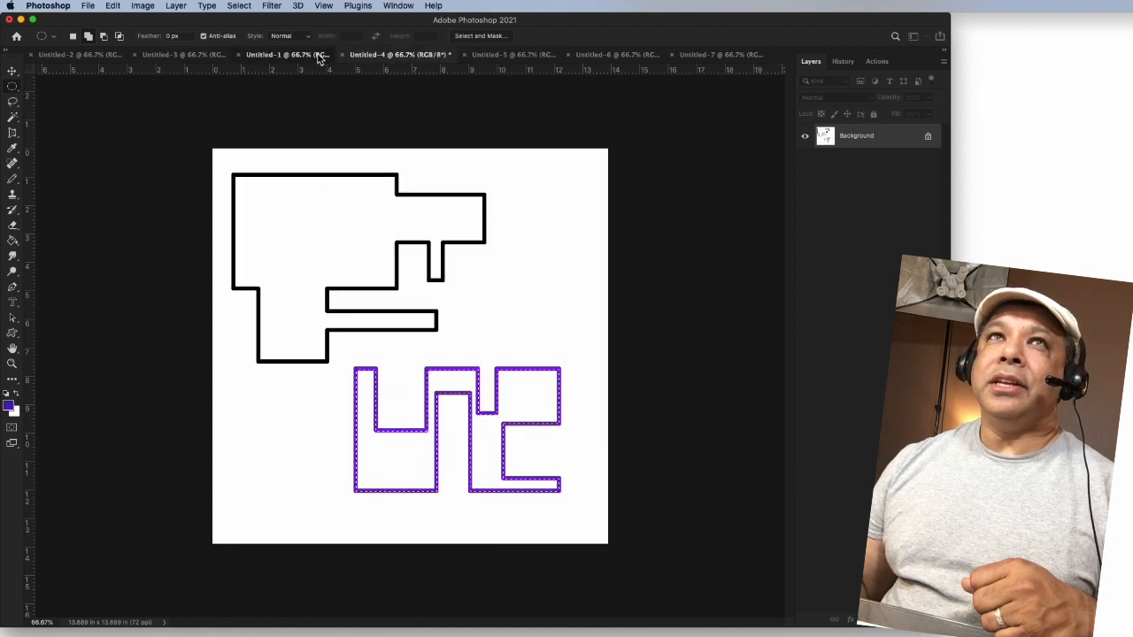
left_click(202, 57)
left_click(84, 55)
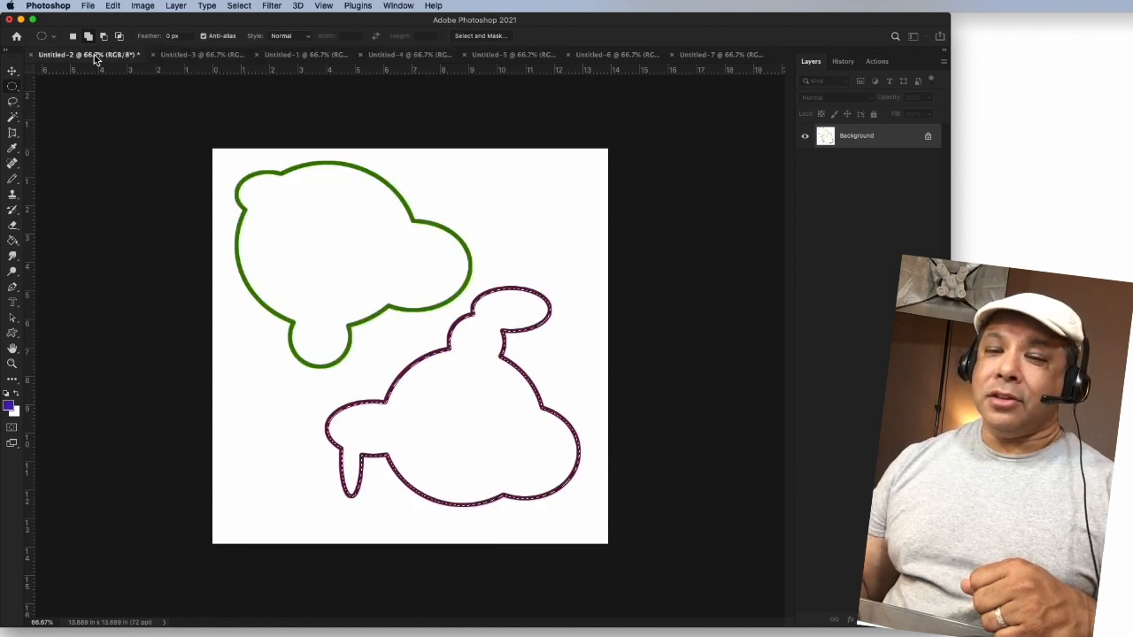